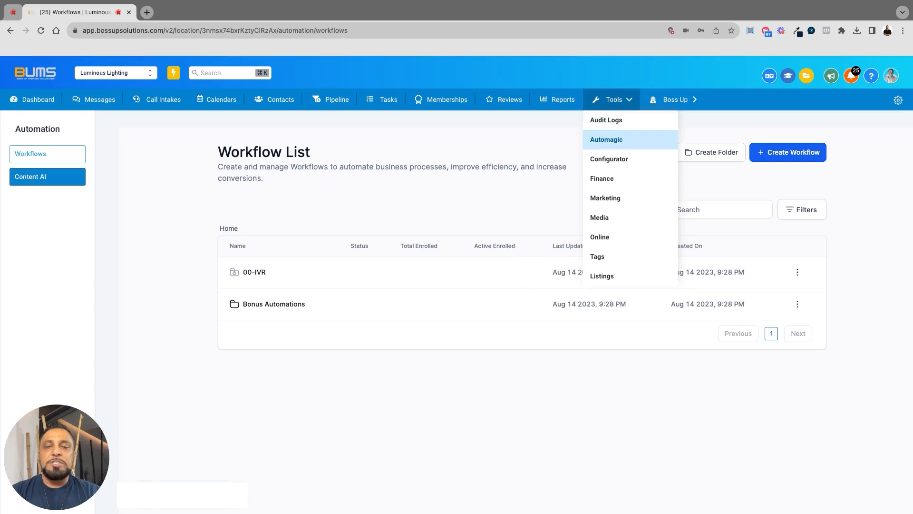
Open the 03 FB Messenger workflow from the Bonus Automations folder and review its New Contact condition
{"action": "left_click", "coordinate": [293, 309]}
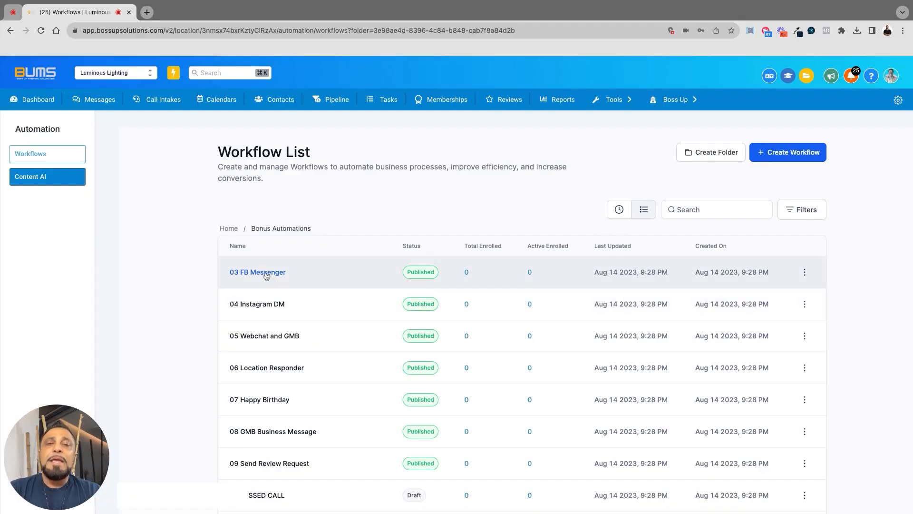
{"action": "left_click", "coordinate": [266, 273]}
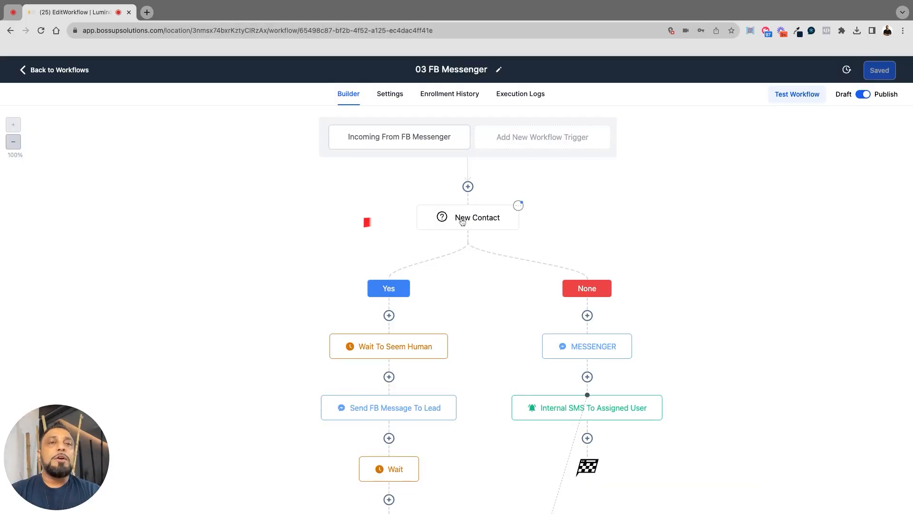
{"action": "left_click", "coordinate": [462, 222]}
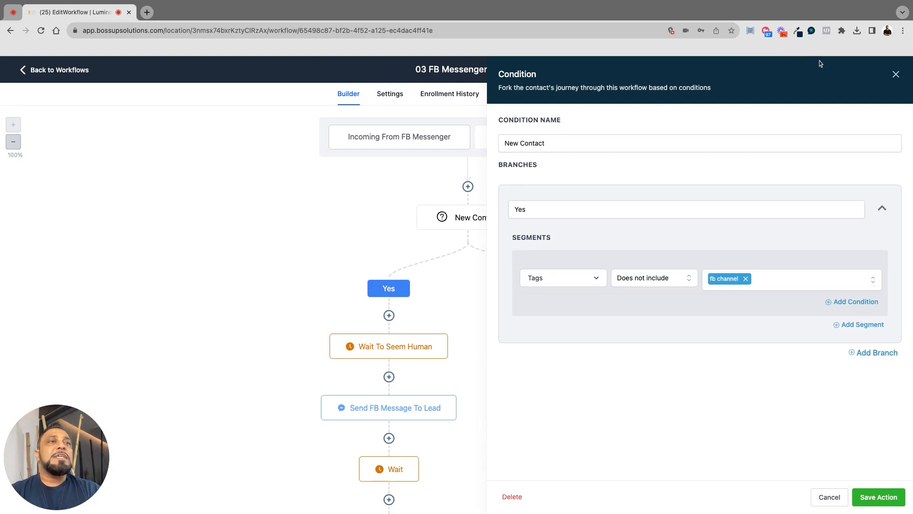
{"action": "left_click", "coordinate": [896, 75]}
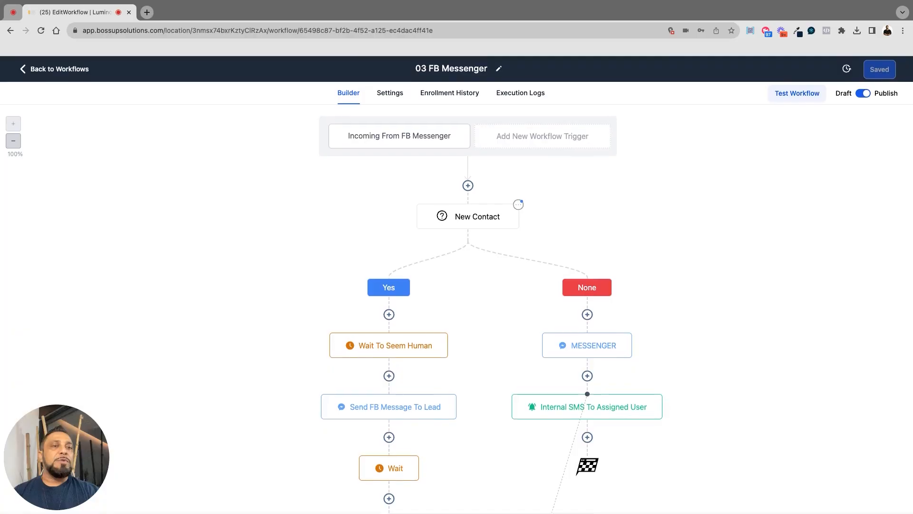
Review the None branch's MESSENGER reply and the Yes branch's Wait To Seem Human delay without changing them
{"action": "left_click", "coordinate": [602, 352]}
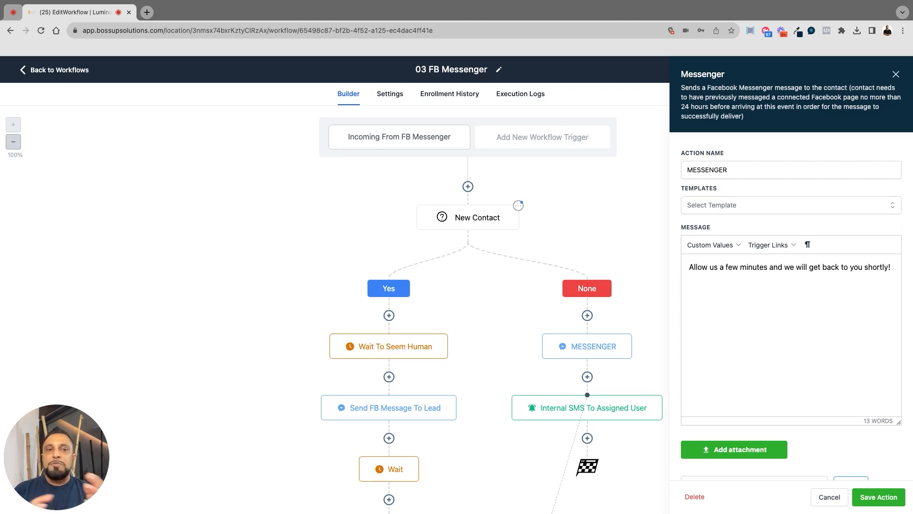
{"action": "left_click", "coordinate": [829, 496]}
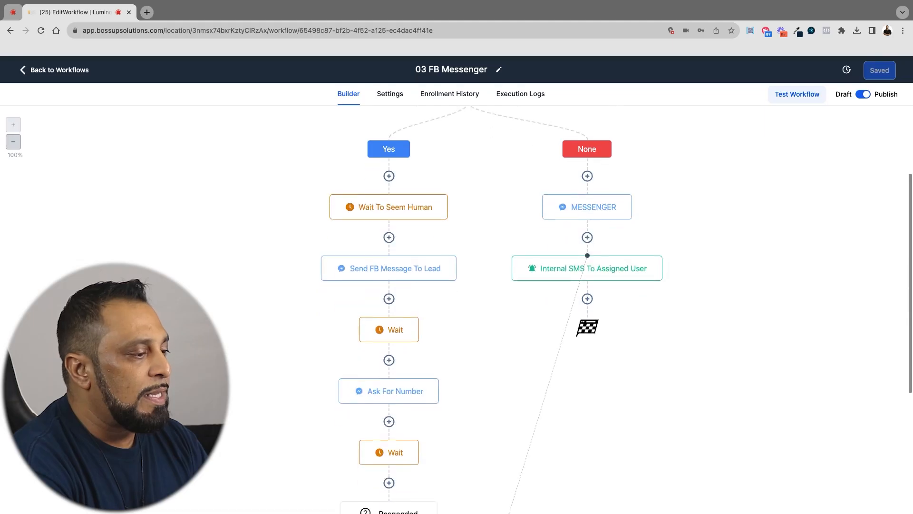
{"action": "scroll", "coordinate": [402, 207], "scroll_direction": "down", "scroll_amount": 1}
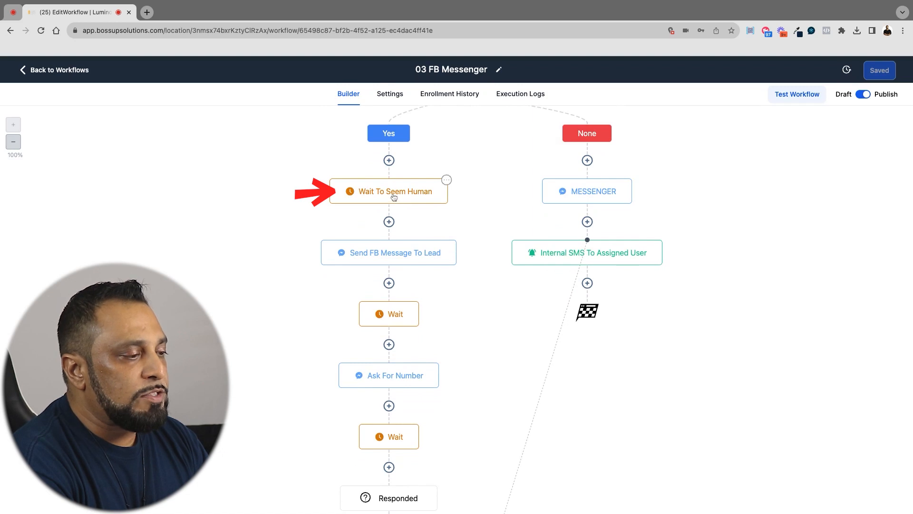
{"action": "left_click", "coordinate": [393, 195]}
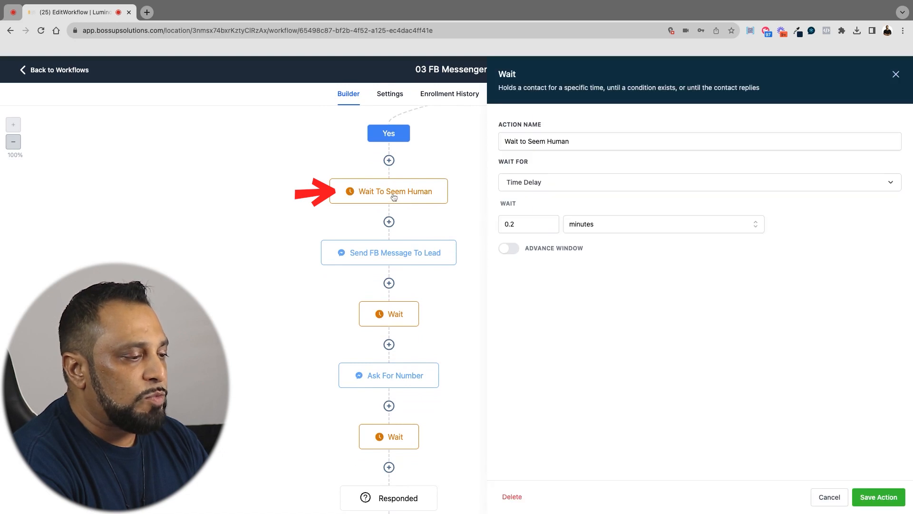
{"action": "left_click", "coordinate": [828, 496]}
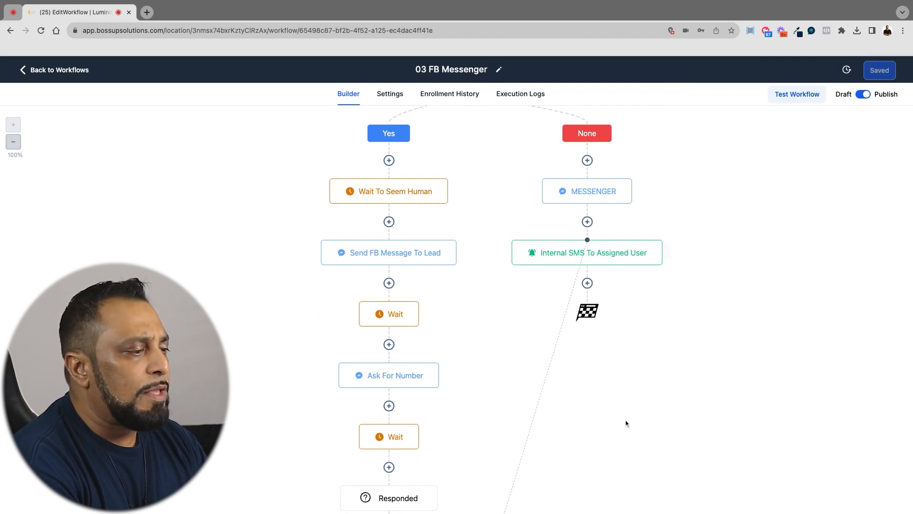
Open the Send FB Message To Lead action and examine the contact first-name placeholder in its message
{"action": "left_click", "coordinate": [397, 260]}
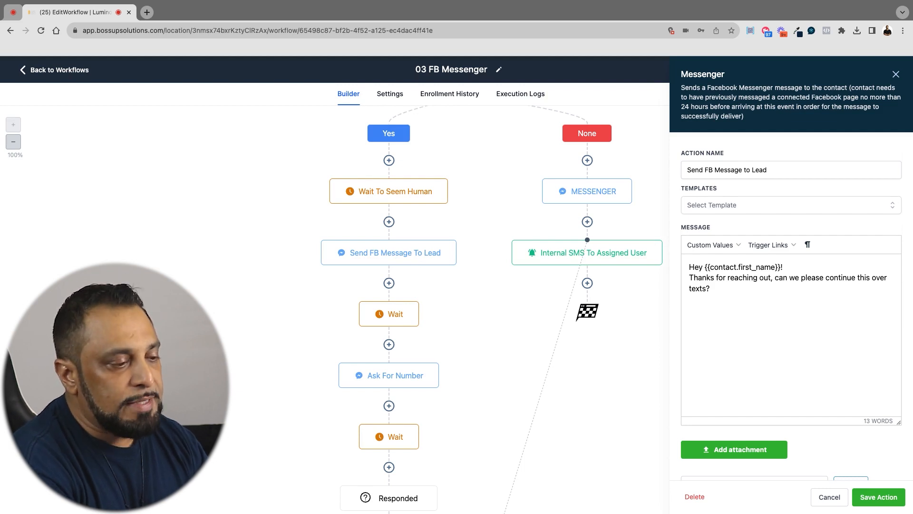
{"action": "key", "text": "shift+Left"}
{"action": "key", "text": "shift+Left"}
{"action": "key", "text": "shift+Left"}
{"action": "key", "text": "shift+Left"}
{"action": "key", "text": "shift+Left"}
{"action": "key", "text": "shift+Left"}
{"action": "key", "text": "shift+Left"}
{"action": "key", "text": "shift+Left"}
{"action": "key", "text": "shift+Left"}
{"action": "key", "text": "shift+Left"}
{"action": "key", "text": "shift+Left"}
{"action": "key", "text": "shift+Left"}
{"action": "key", "text": "shift+Left"}
{"action": "key", "text": "shift+Left"}
{"action": "key", "text": "shift+Left"}
{"action": "key", "text": "shift+Left"}
{"action": "key", "text": "shift+Left"}
{"action": "key", "text": "shift+Left"}
{"action": "key", "text": "shift+Left"}
{"action": "key", "text": "shift+Left"}
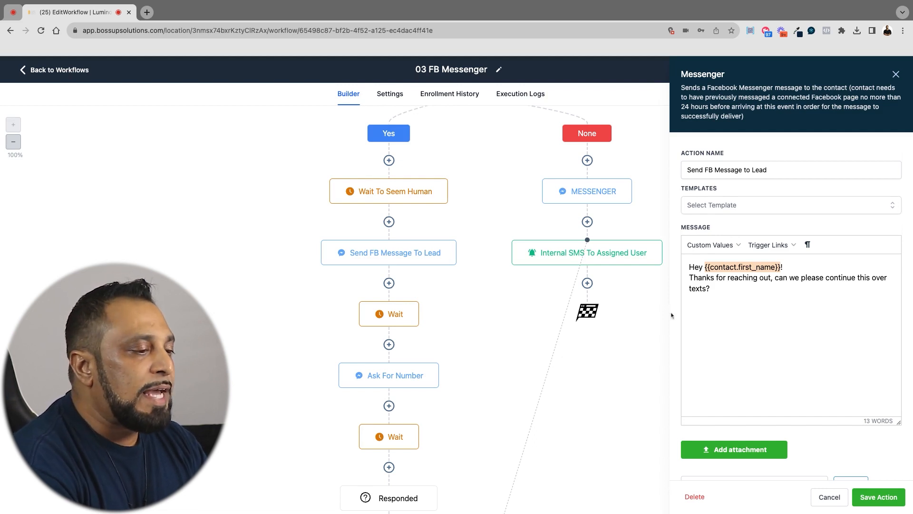
{"action": "left_click", "coordinate": [713, 303]}
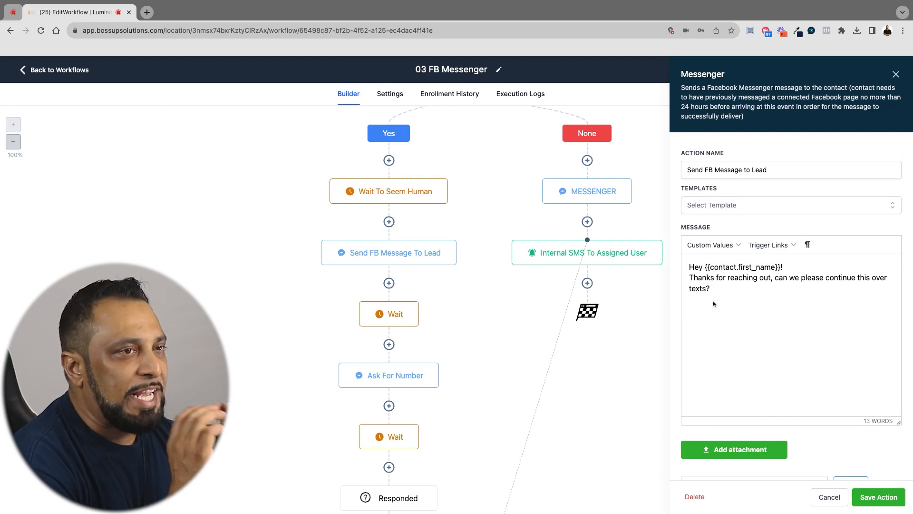
Insert "I am stepping away however" before "can we please continue this over texts?" in the lead message and save the action
{"action": "left_click", "coordinate": [775, 280]}
{"action": "type", "text": "I am stepping awyc"}
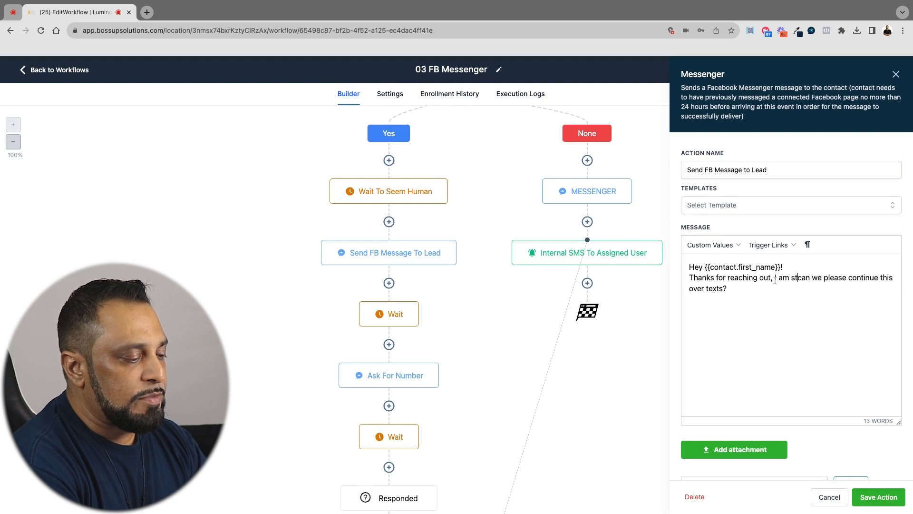
{"action": "type", "text": "a"}
{"action": "key", "text": "BackSpace"}
{"action": "key", "text": "BackSpace"}
{"action": "type", "text": "awy"}
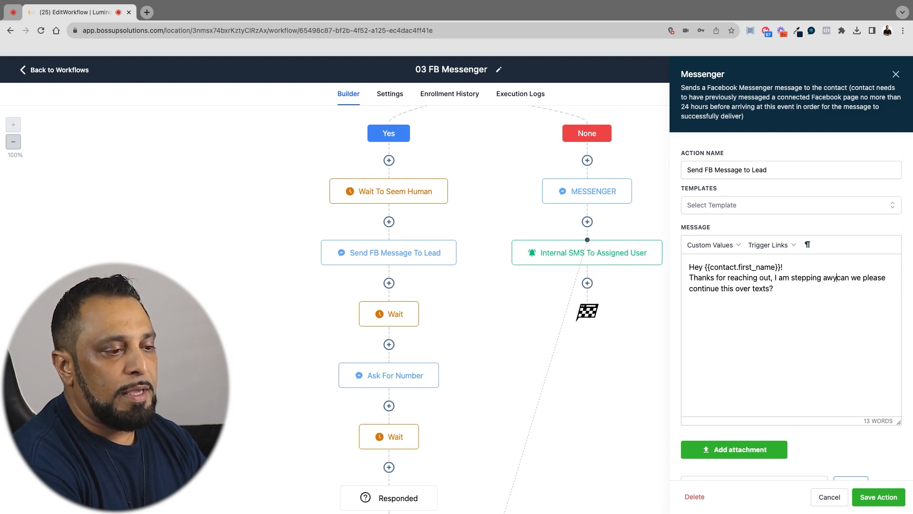
{"action": "key", "text": "BackSpace"}
{"action": "type", "text": "ay however"}
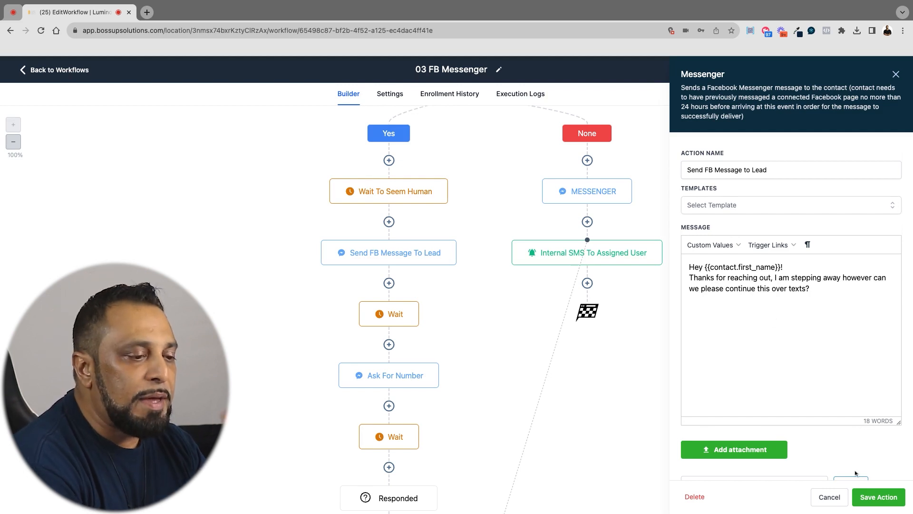
{"action": "left_click", "coordinate": [870, 497]}
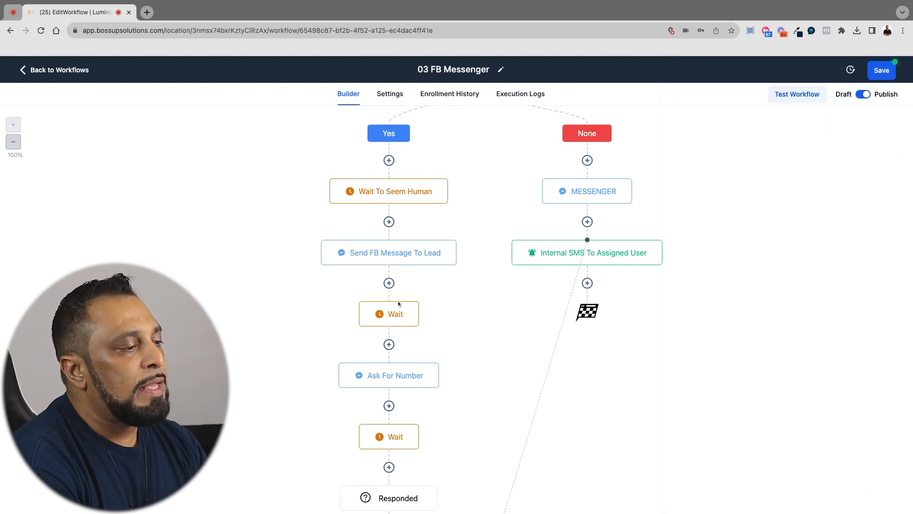
Review the Wait action after Send FB Message To Lead and the Ask For Number message without changing them
{"action": "left_click", "coordinate": [395, 318]}
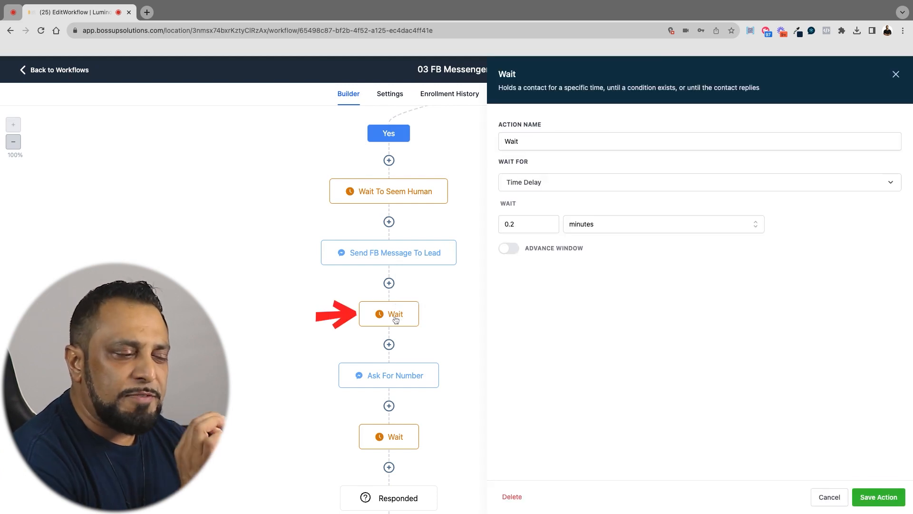
{"action": "left_click", "coordinate": [392, 373]}
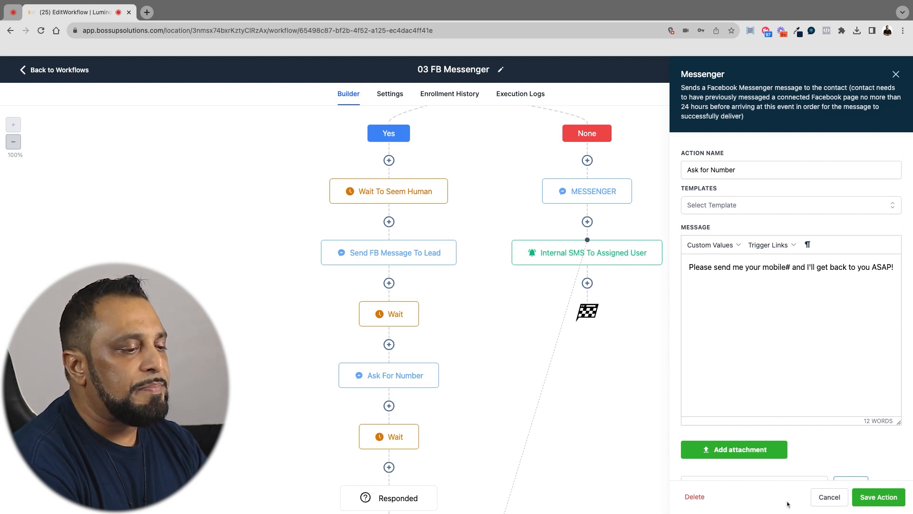
{"action": "left_click", "coordinate": [824, 501]}
Check the contact reply and timeout settings of the Wait action after Ask For Number
{"action": "scroll", "coordinate": [442, 374], "scroll_direction": "down", "scroll_amount": 3}
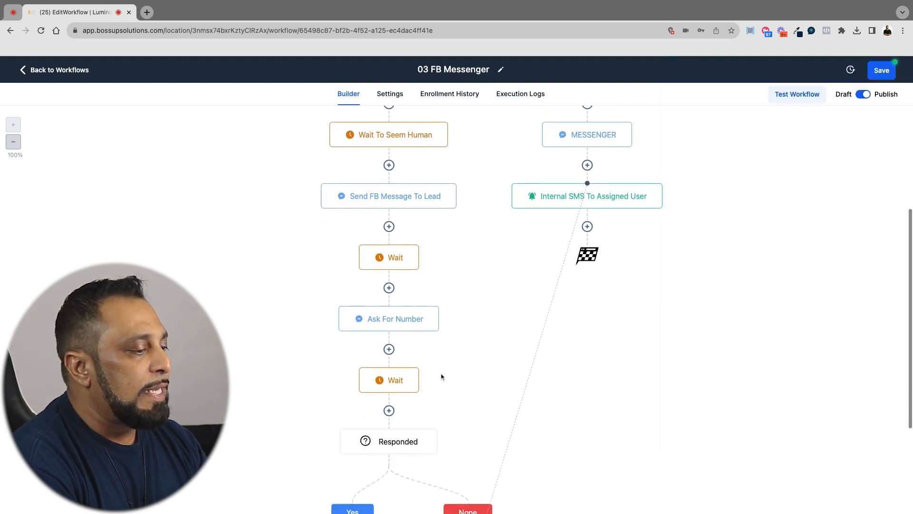
{"action": "left_click", "coordinate": [394, 354]}
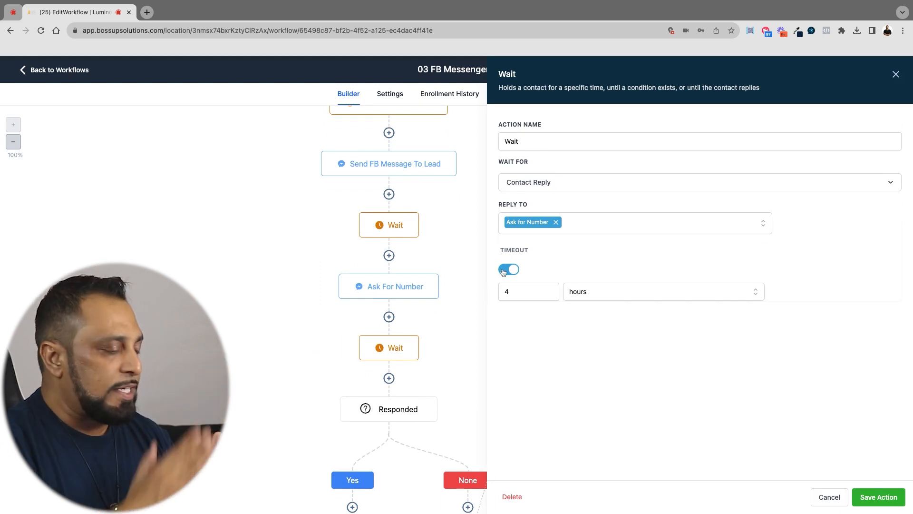
{"action": "scroll", "coordinate": [419, 374], "scroll_direction": "down", "scroll_amount": 1}
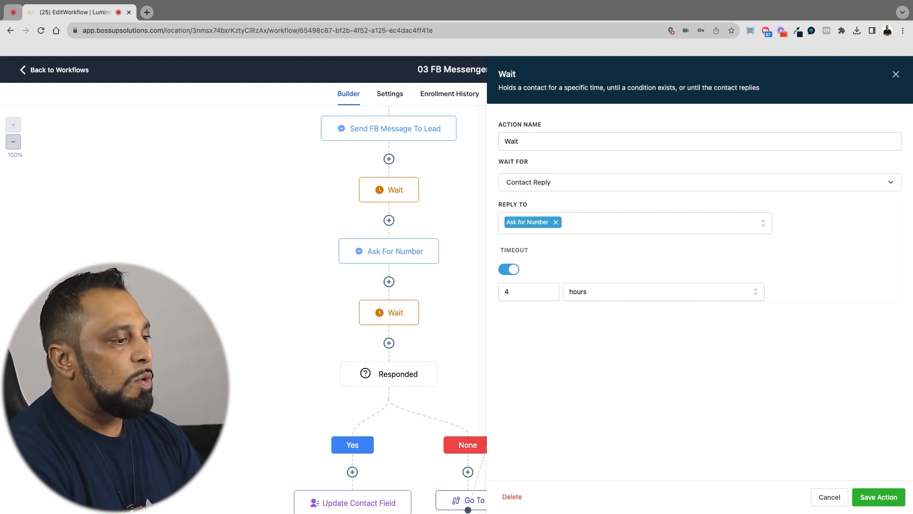
{"action": "left_click", "coordinate": [828, 496]}
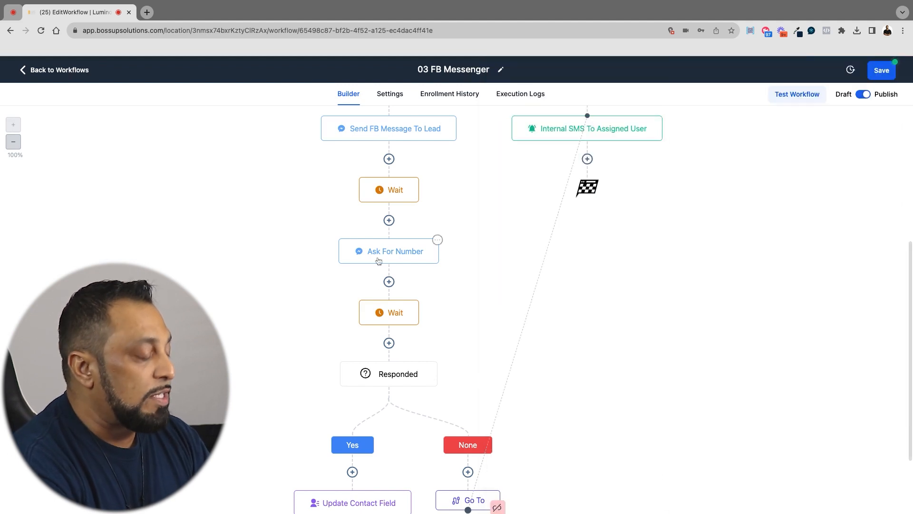
Examine the Responded branches, including the Update Contact Field and Add Tag actions in the Yes branch
{"action": "scroll", "coordinate": [387, 330], "scroll_direction": "down", "scroll_amount": 1}
{"action": "scroll", "coordinate": [387, 332], "scroll_direction": "down", "scroll_amount": 1}
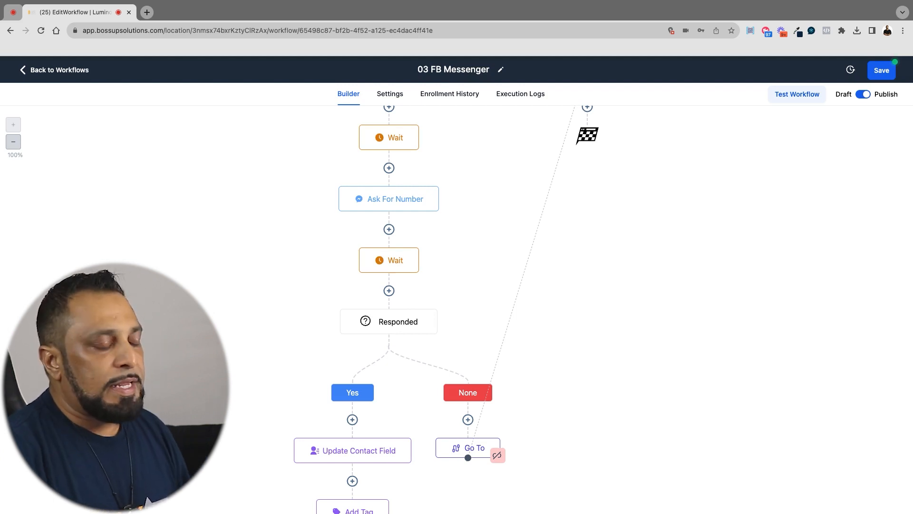
{"action": "scroll", "coordinate": [419, 309], "scroll_direction": "down", "scroll_amount": 4}
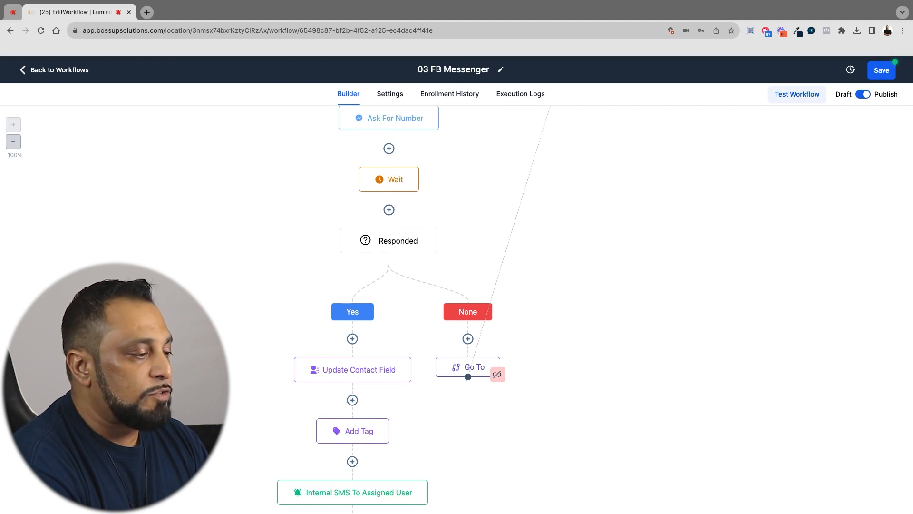
{"action": "scroll", "coordinate": [456, 309], "scroll_direction": "down", "scroll_amount": 3}
{"action": "left_click", "coordinate": [371, 302]}
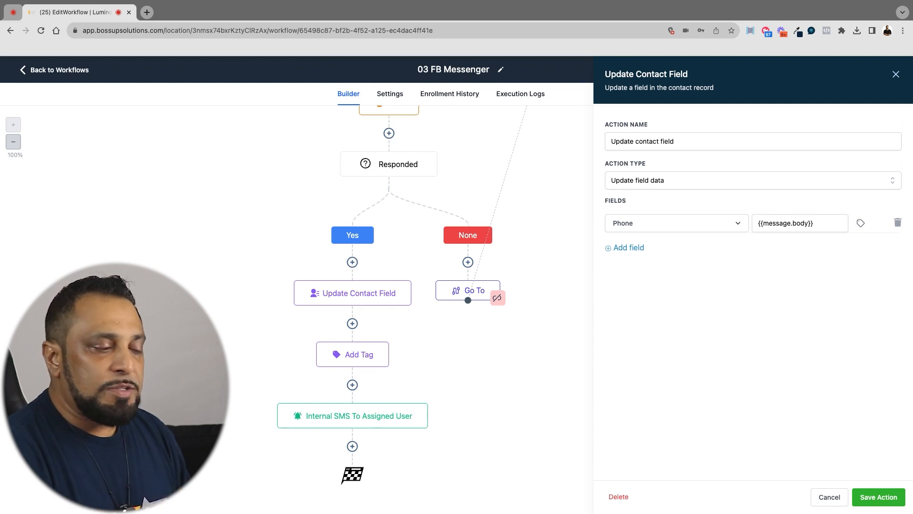
{"action": "left_click", "coordinate": [349, 358]}
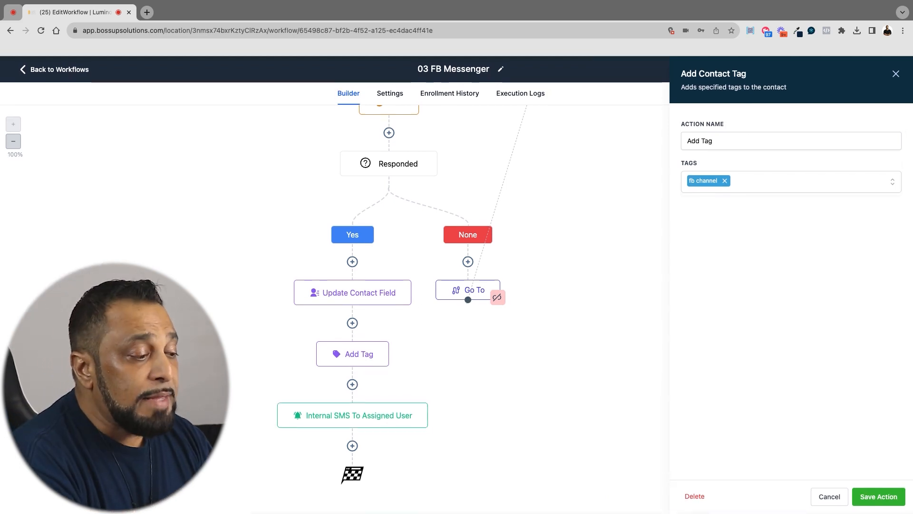
Set the Yes branch's Internal SMS To Assigned User notification to go to a Particular User, select that user, and save the action
{"action": "left_click", "coordinate": [351, 418]}
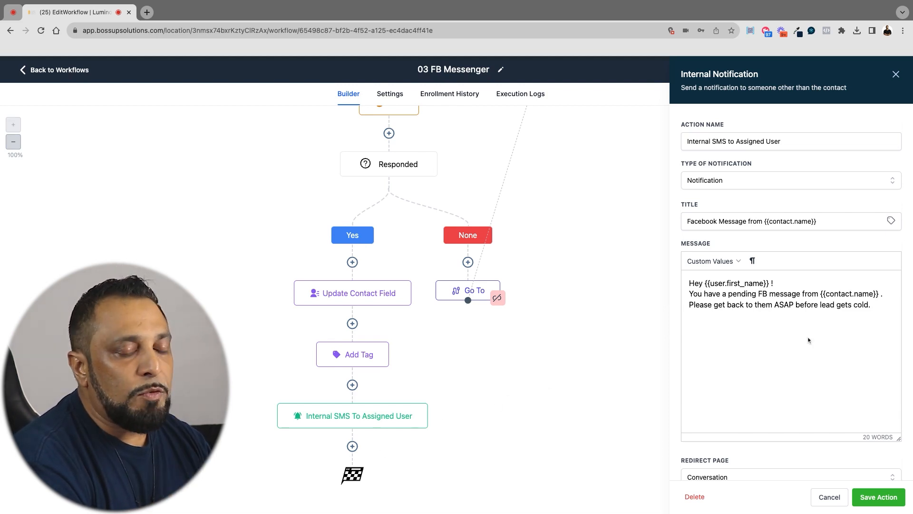
{"action": "scroll", "coordinate": [808, 340], "scroll_direction": "down", "scroll_amount": 2}
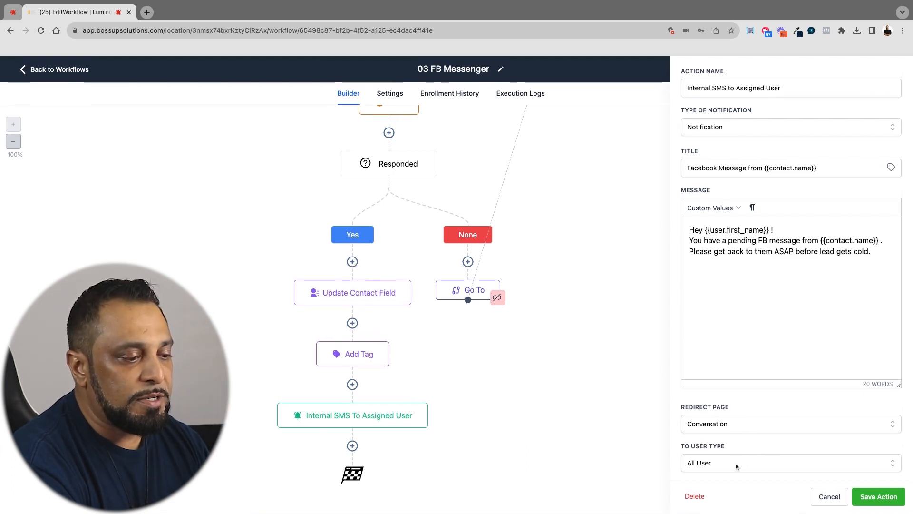
{"action": "left_click", "coordinate": [800, 451]}
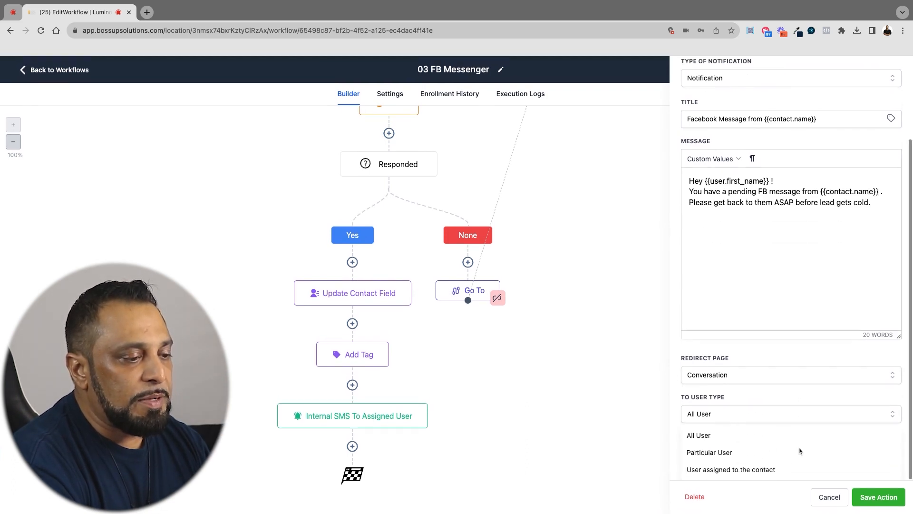
{"action": "left_click", "coordinate": [743, 452]}
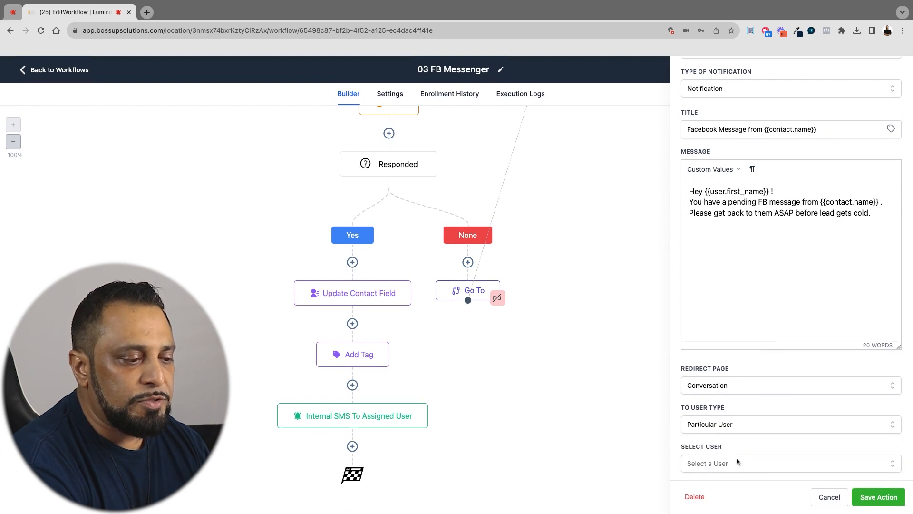
{"action": "left_click", "coordinate": [729, 463]}
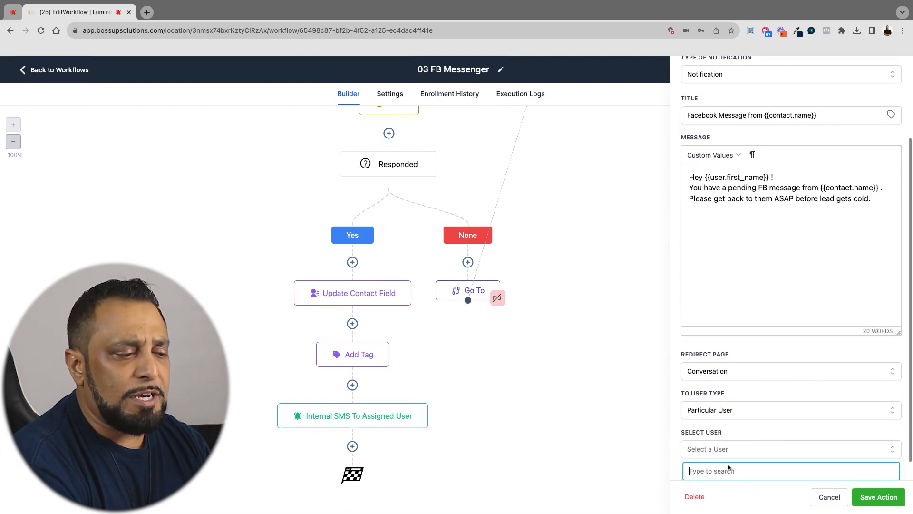
{"action": "left_click", "coordinate": [714, 468]}
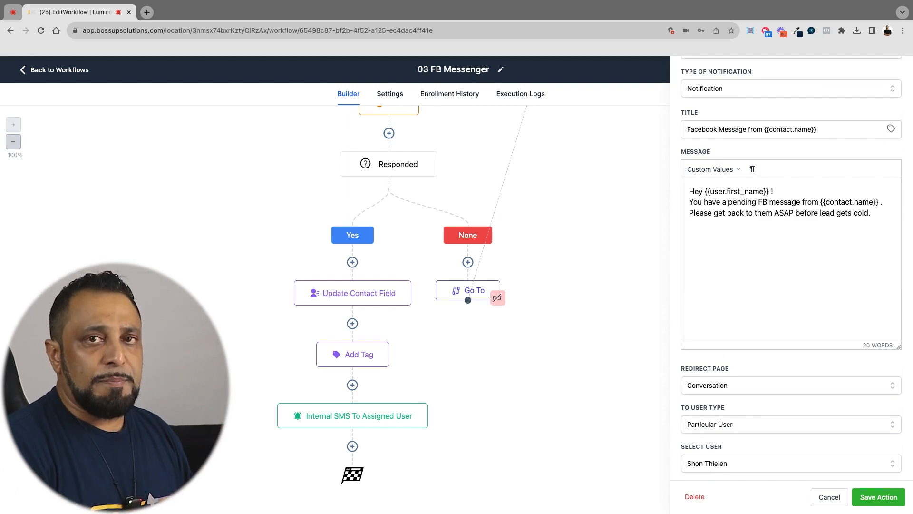
{"action": "left_click", "coordinate": [870, 496]}
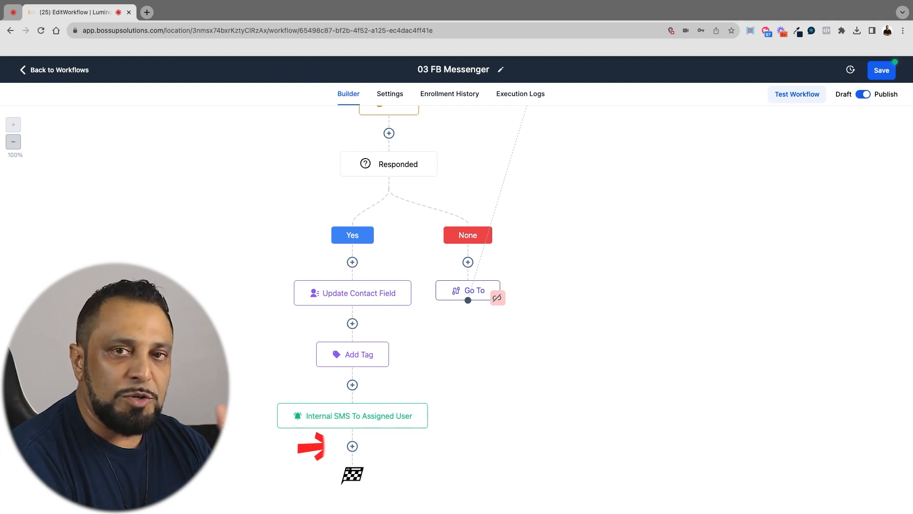
{"action": "left_click", "coordinate": [352, 446]}
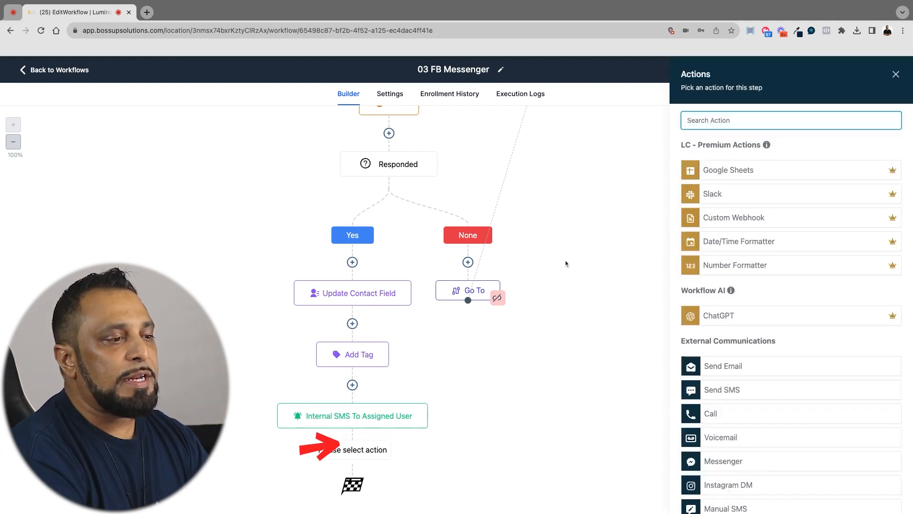
{"action": "type", "text": "n"}
{"action": "key", "text": "BackSpace"}
{"action": "type", "text": "not"}
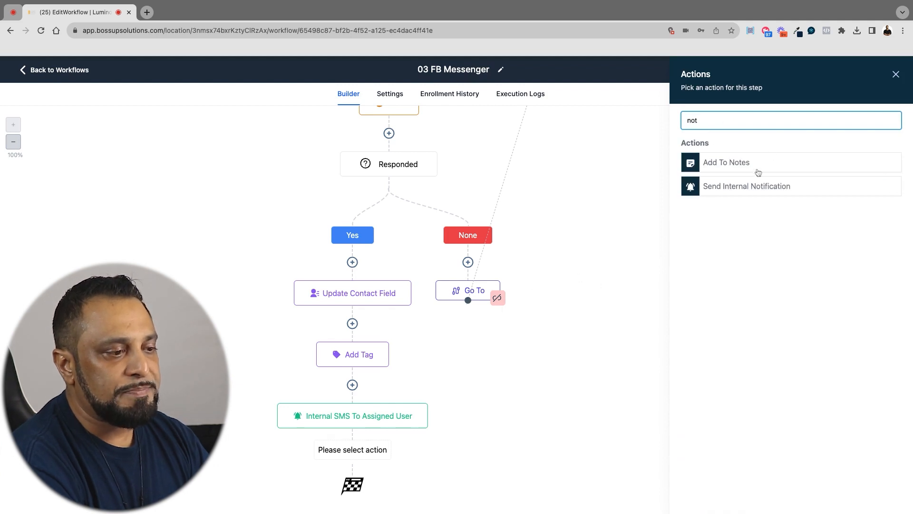
{"action": "left_click", "coordinate": [736, 190]}
{"action": "left_click", "coordinate": [729, 182]}
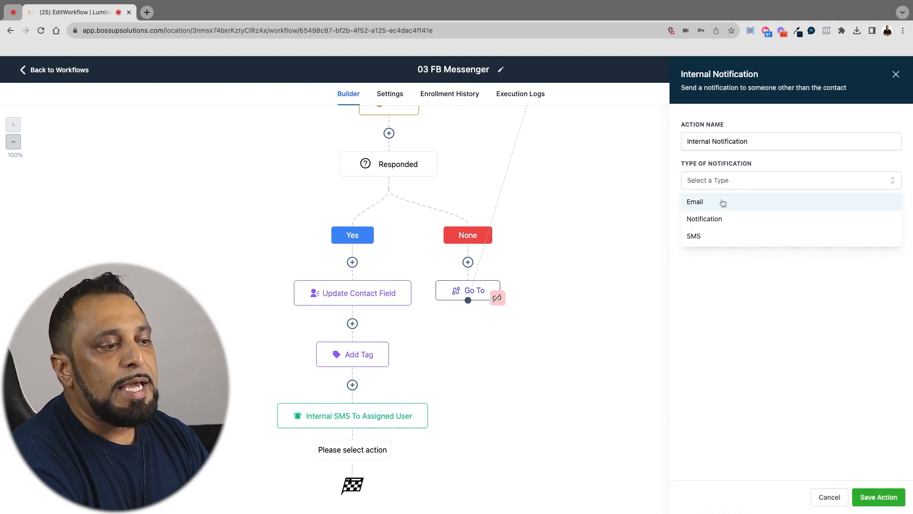
{"action": "left_click", "coordinate": [709, 236]}
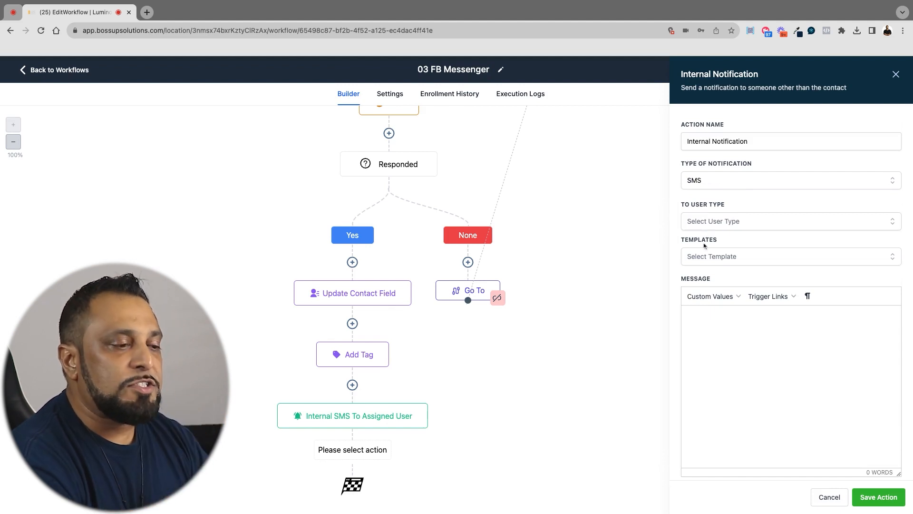
Copy the message text from the Yes branch's Internal SMS To Assigned User notification and leave the action unchanged
{"action": "left_click", "coordinate": [375, 411]}
{"action": "triple_click", "coordinate": [870, 307]}
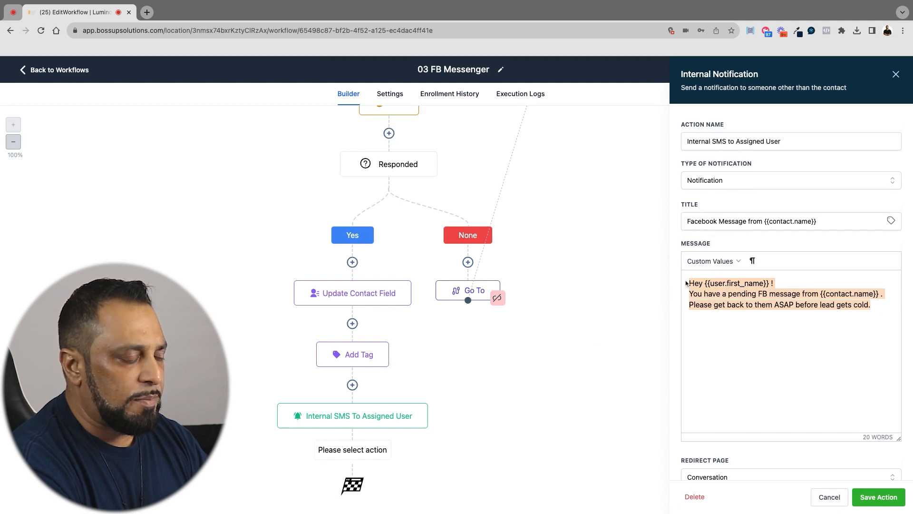
{"action": "left_click", "coordinate": [827, 497]}
Add a Send Internal Notification action of type SMS at the end of the Responded Yes branch, using the copied message
{"action": "left_click", "coordinate": [352, 446]}
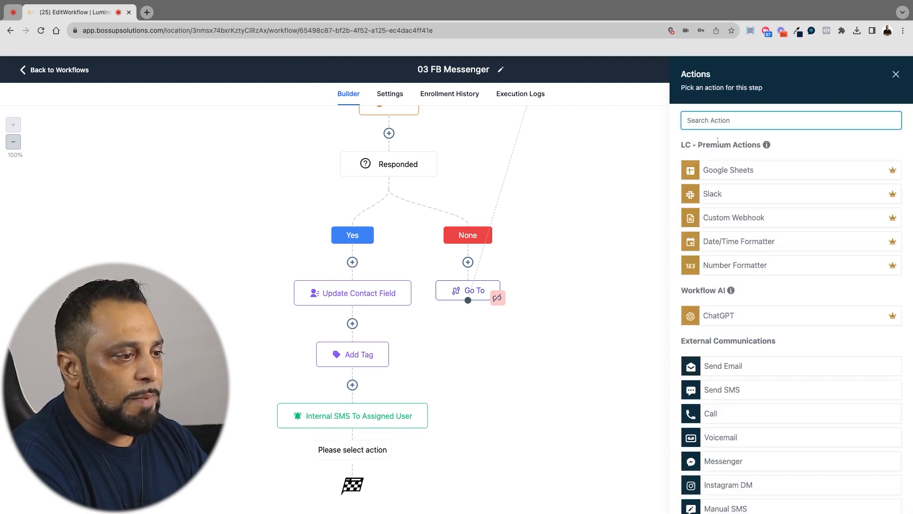
{"action": "type", "text": "not"}
{"action": "left_click", "coordinate": [765, 187]}
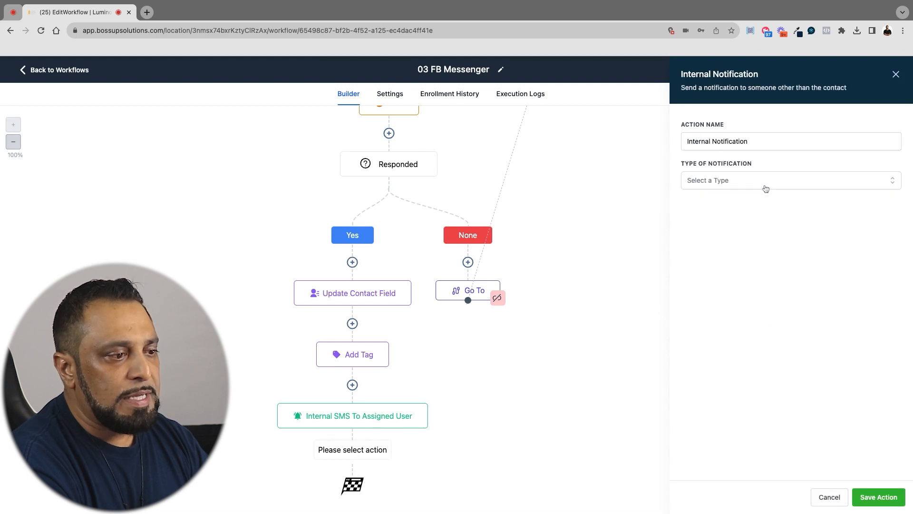
{"action": "left_click", "coordinate": [740, 185]}
{"action": "left_click", "coordinate": [708, 235]}
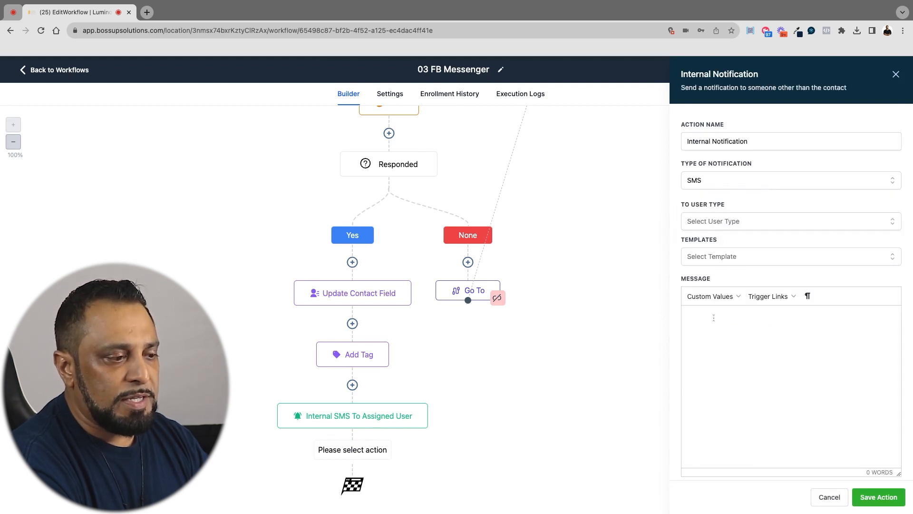
Address the new SMS notification to a Particular User, select that user, and save both the action and the workflow
{"action": "left_click", "coordinate": [721, 227]}
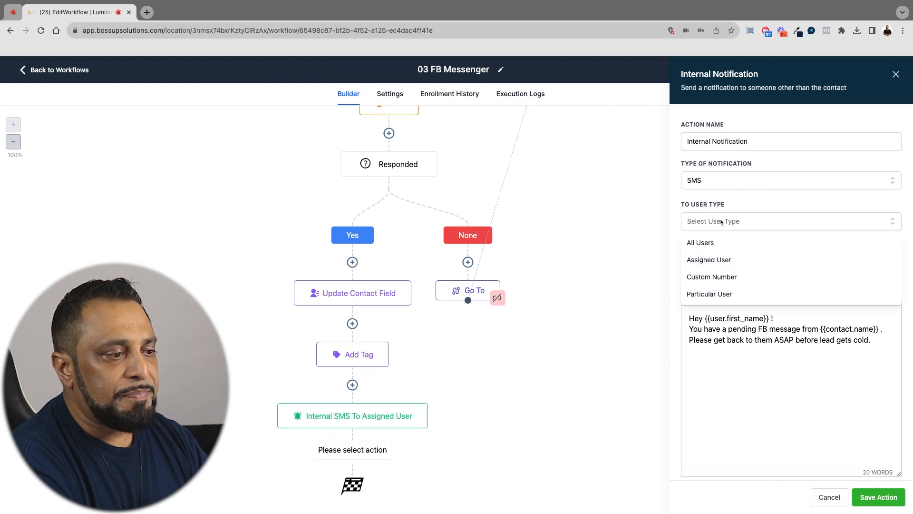
{"action": "left_click", "coordinate": [709, 293]}
{"action": "left_click", "coordinate": [721, 259]}
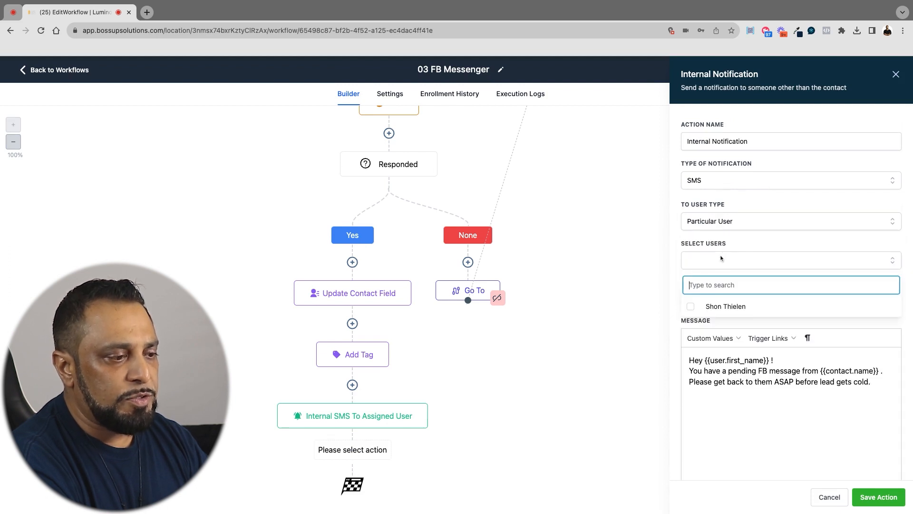
{"action": "left_click", "coordinate": [719, 306]}
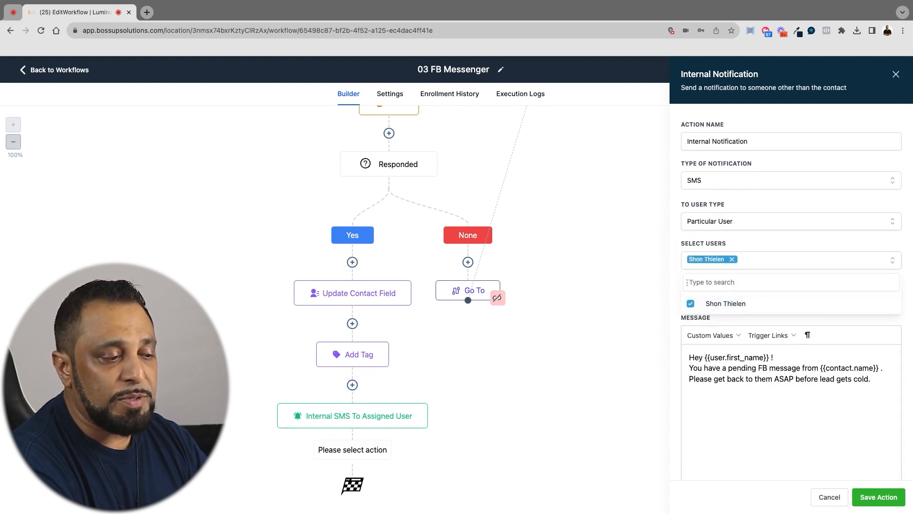
{"action": "left_click", "coordinate": [680, 268]}
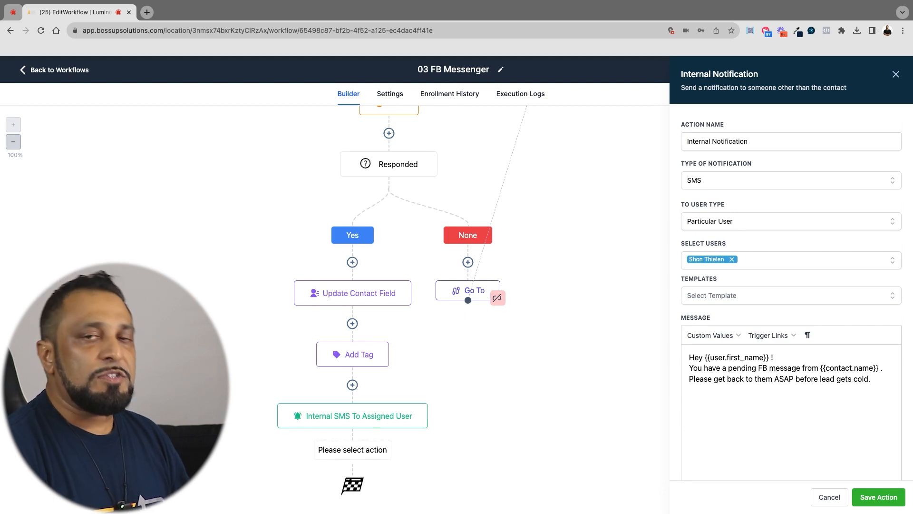
{"action": "left_click", "coordinate": [878, 496]}
{"action": "left_click", "coordinate": [880, 71]}
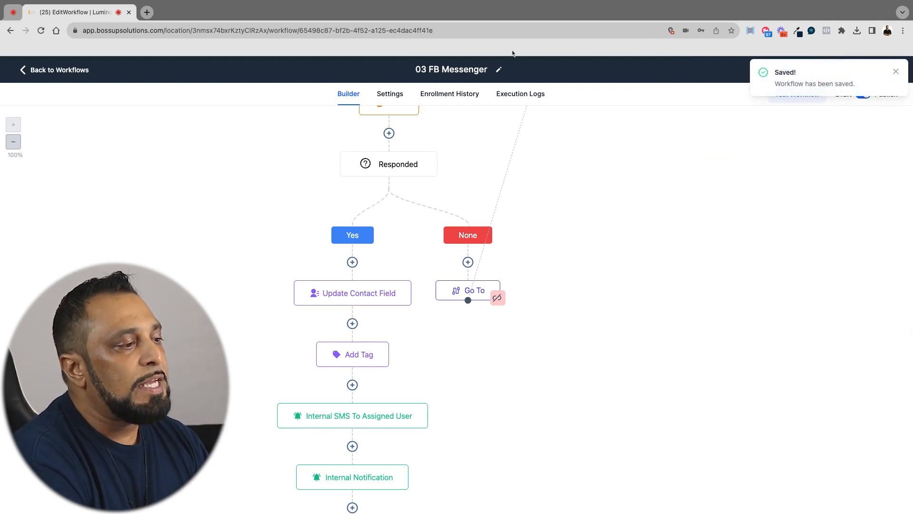
Check the 03 FB Messenger workflow's re-entry and communication settings, and return to the workflow list
{"action": "left_click", "coordinate": [399, 95]}
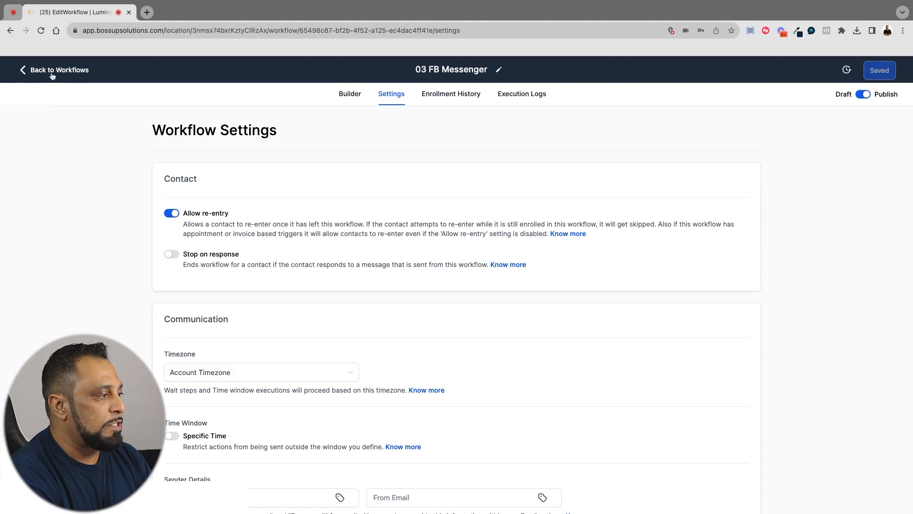
{"action": "left_click", "coordinate": [52, 72]}
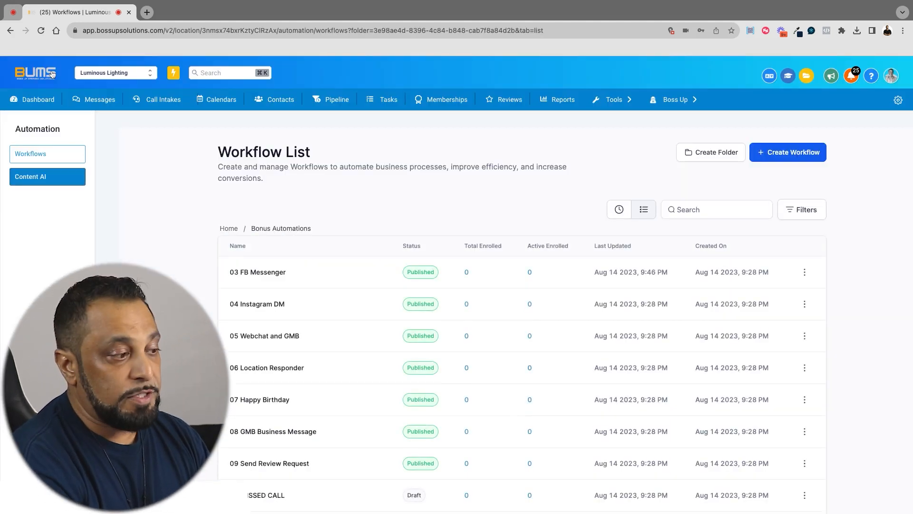
{"action": "left_click", "coordinate": [59, 182]}
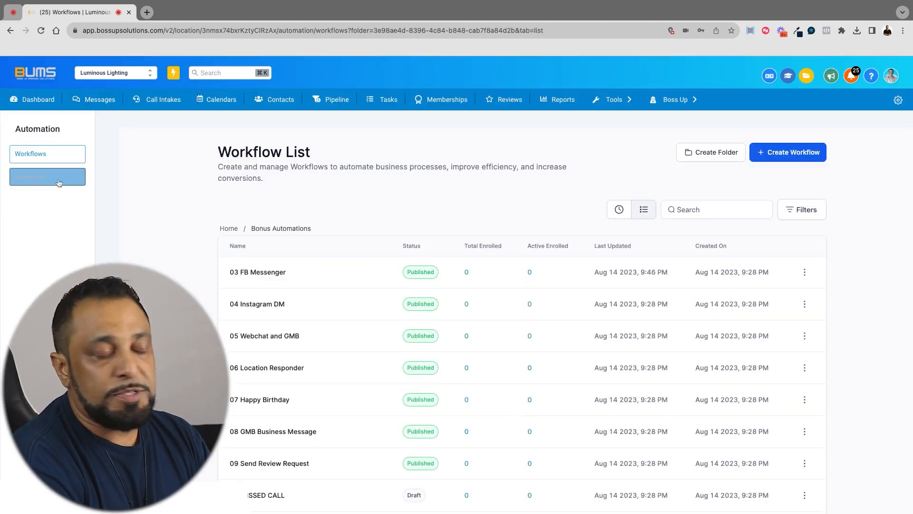
Open the 04 Instagram DM workflow and check which tag its Add Tag action applies, without changing it
{"action": "left_click", "coordinate": [255, 305]}
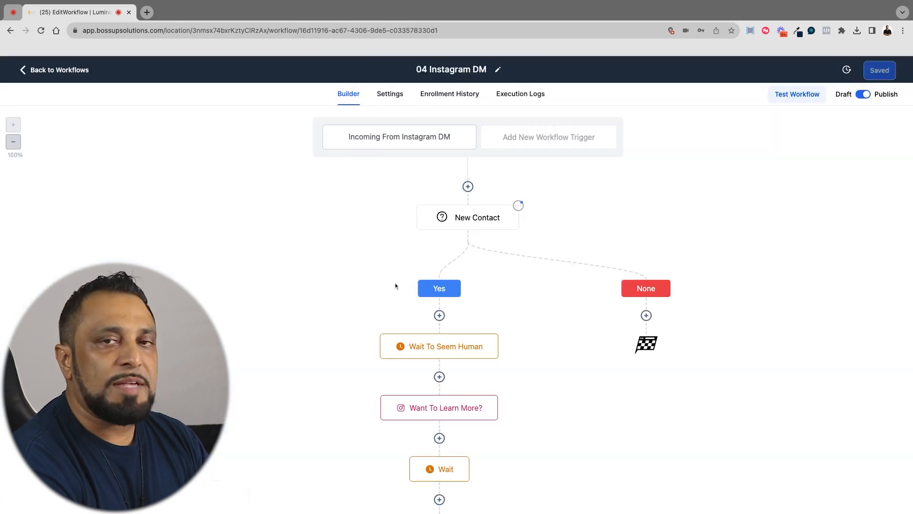
{"action": "scroll", "coordinate": [395, 285], "scroll_direction": "down", "scroll_amount": 3}
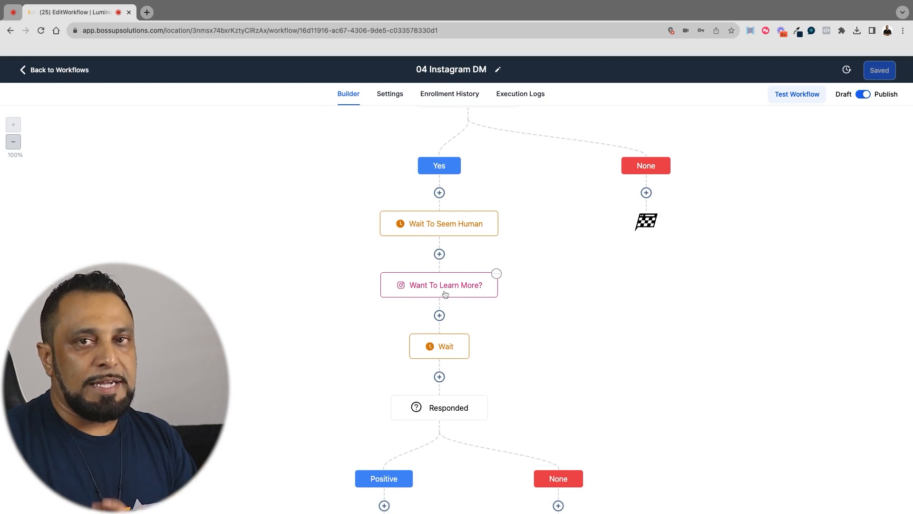
{"action": "scroll", "coordinate": [395, 376], "scroll_direction": "down", "scroll_amount": 6}
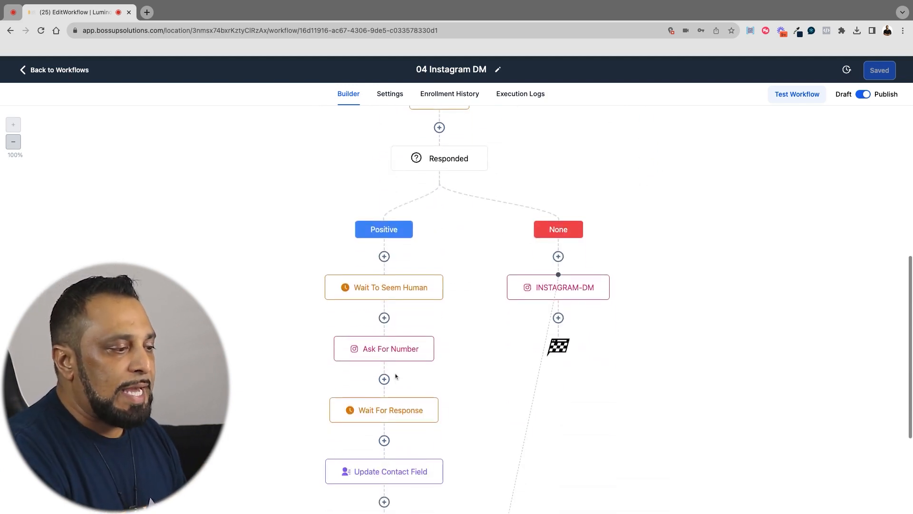
{"action": "scroll", "coordinate": [395, 377], "scroll_direction": "down", "scroll_amount": 3}
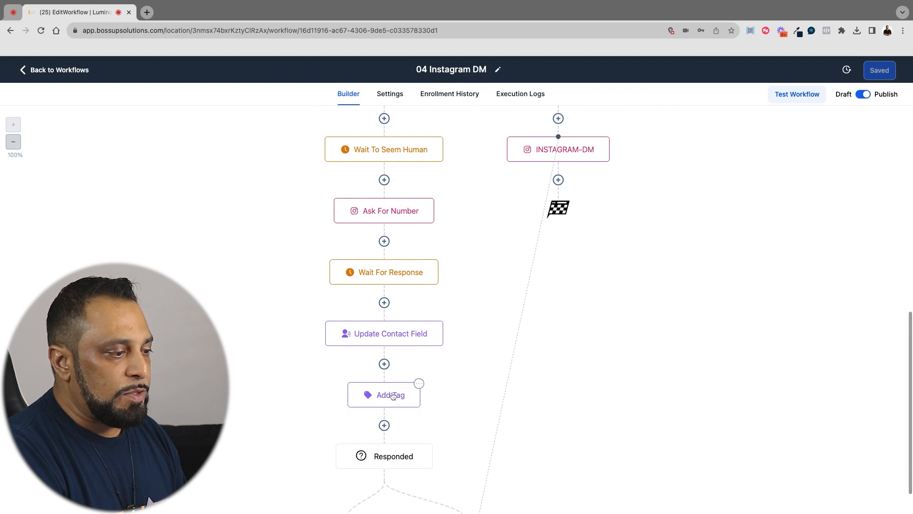
{"action": "left_click", "coordinate": [393, 396]}
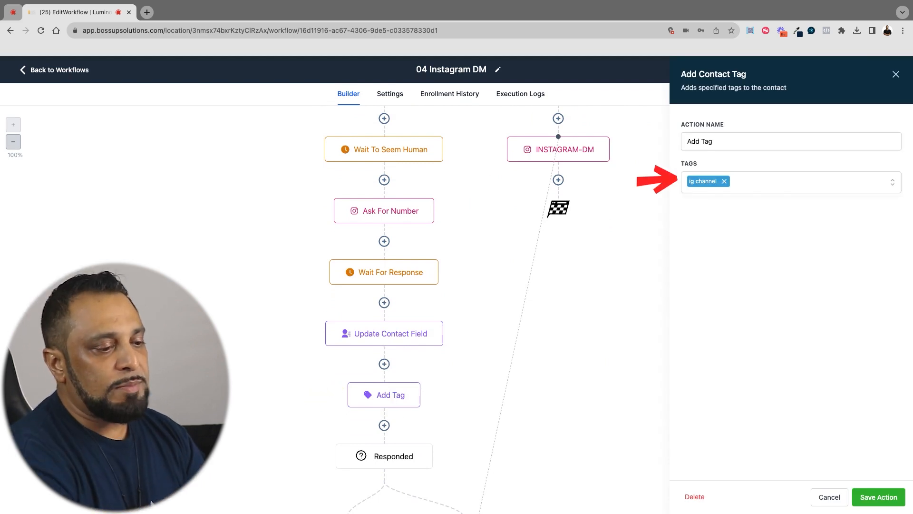
{"action": "left_click", "coordinate": [822, 497]}
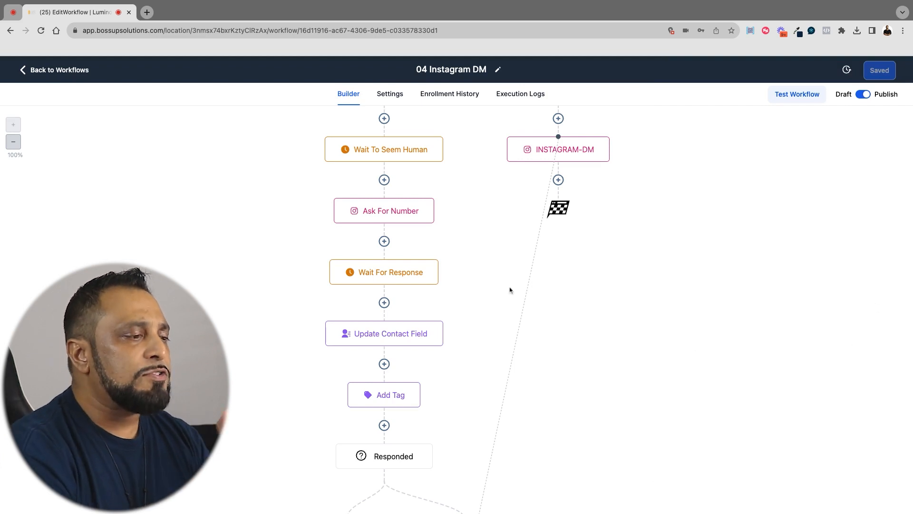
Review the 04 Instagram DM flow and its Internal SMS To Assigned User notification in the Yes branch without changing it
{"action": "scroll", "coordinate": [505, 290], "scroll_direction": "up", "scroll_amount": 8}
{"action": "scroll", "coordinate": [505, 290], "scroll_direction": "up", "scroll_amount": 1}
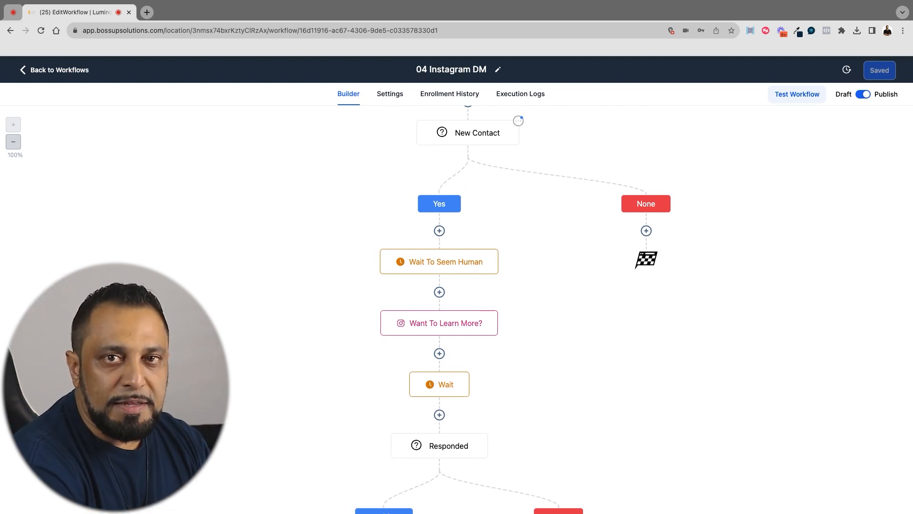
{"action": "scroll", "coordinate": [456, 309], "scroll_direction": "down", "scroll_amount": 15}
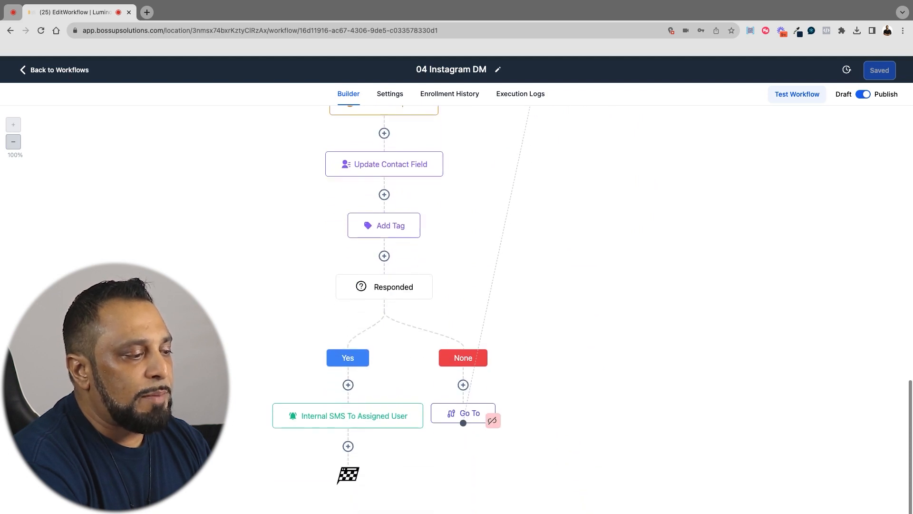
{"action": "left_click", "coordinate": [346, 416]}
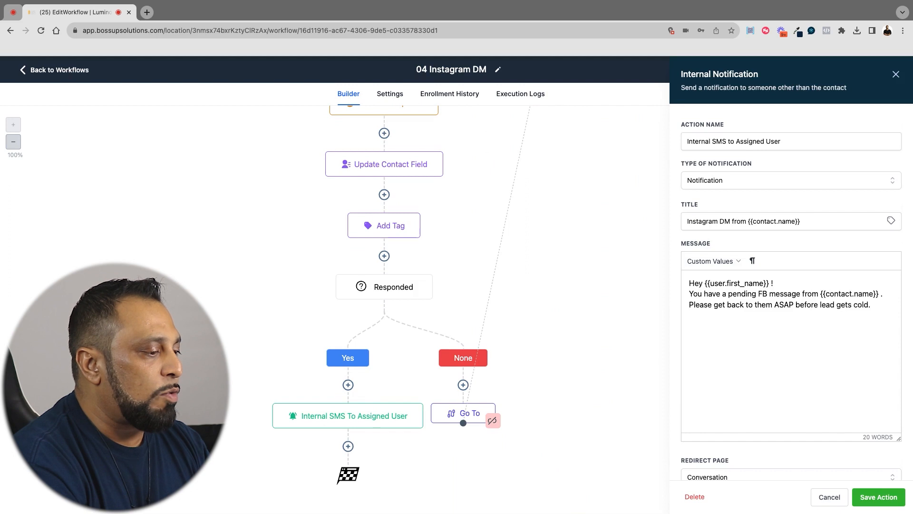
{"action": "left_click", "coordinate": [830, 497]}
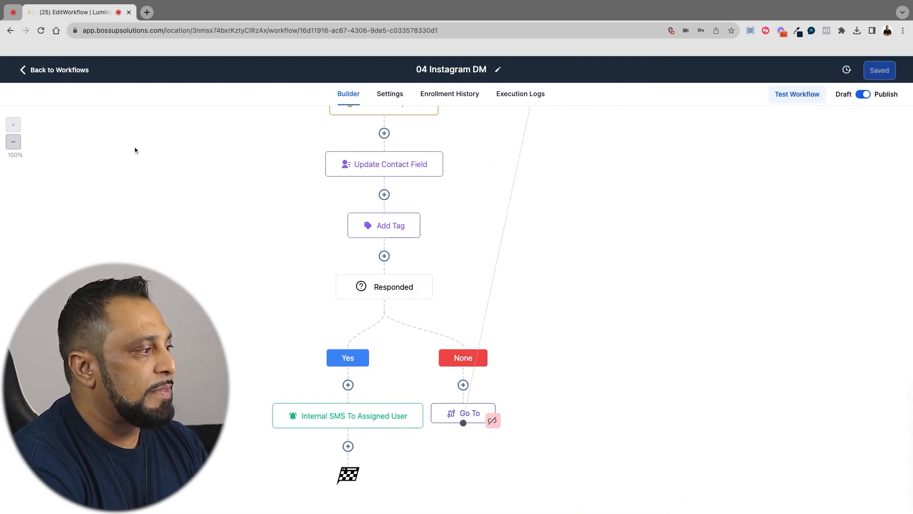
Open the 05 Webchat and GMB workflow and check the settings of its IG trigger and Wait To Seem Human action
{"action": "left_click", "coordinate": [67, 73]}
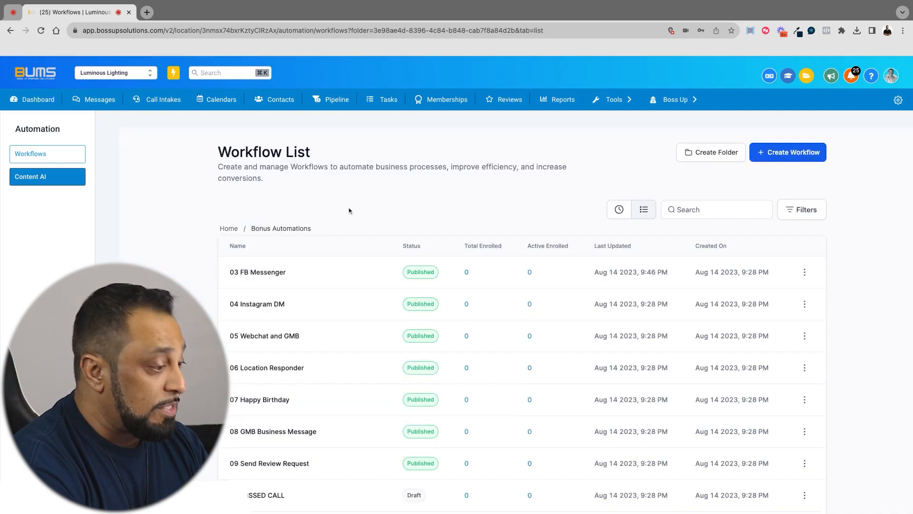
{"action": "left_click", "coordinate": [285, 335]}
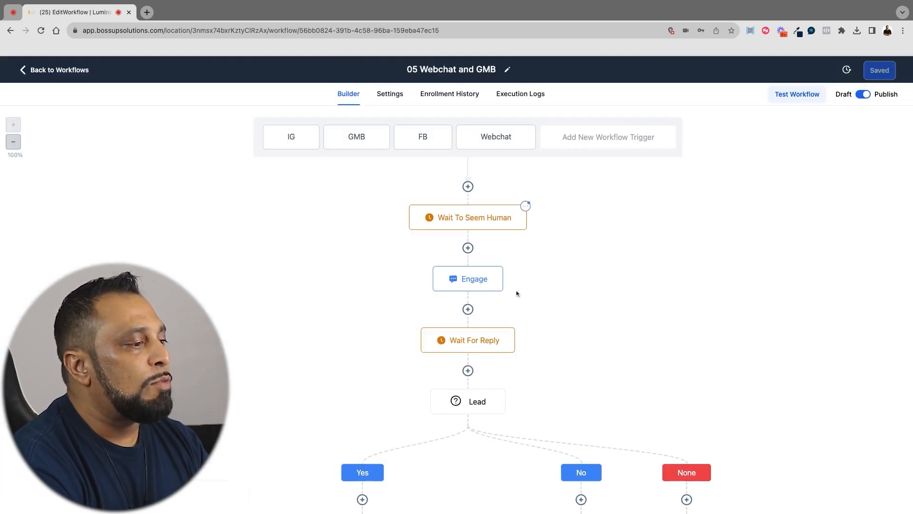
{"action": "left_click", "coordinate": [295, 139]}
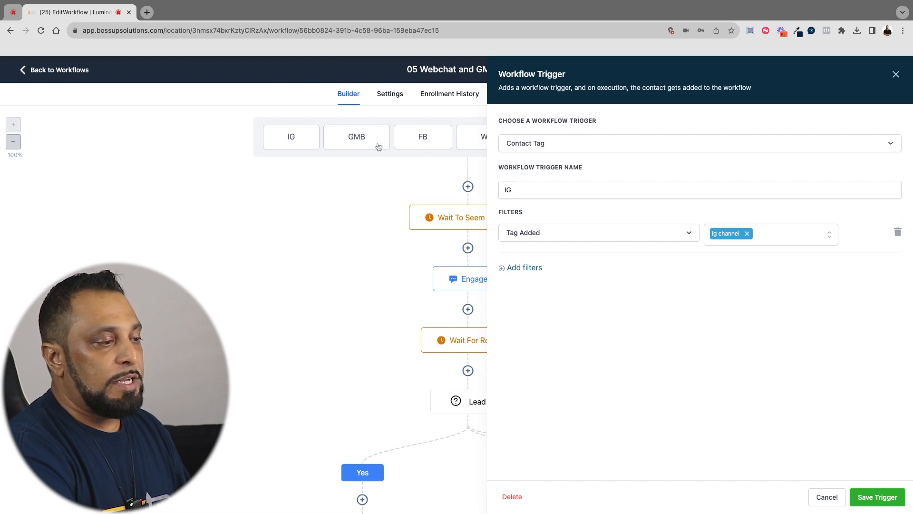
{"action": "left_click", "coordinate": [894, 74]}
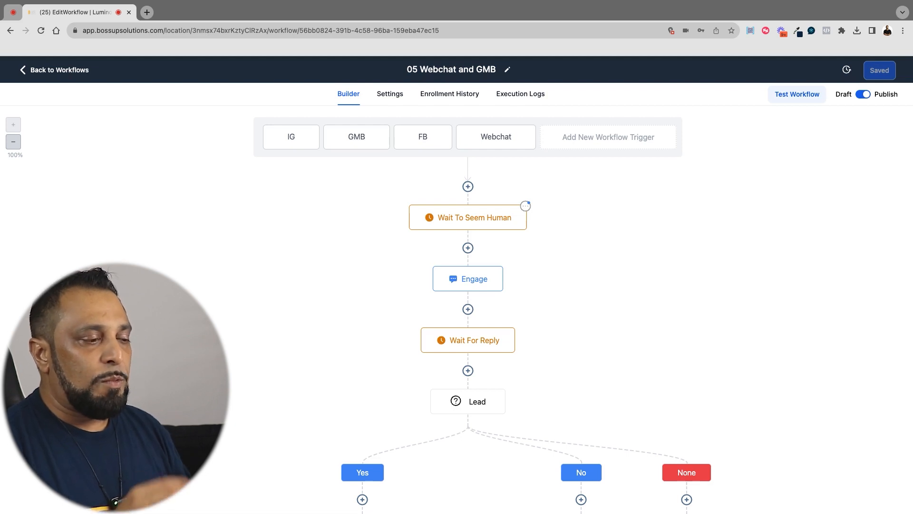
{"action": "left_click", "coordinate": [468, 218]}
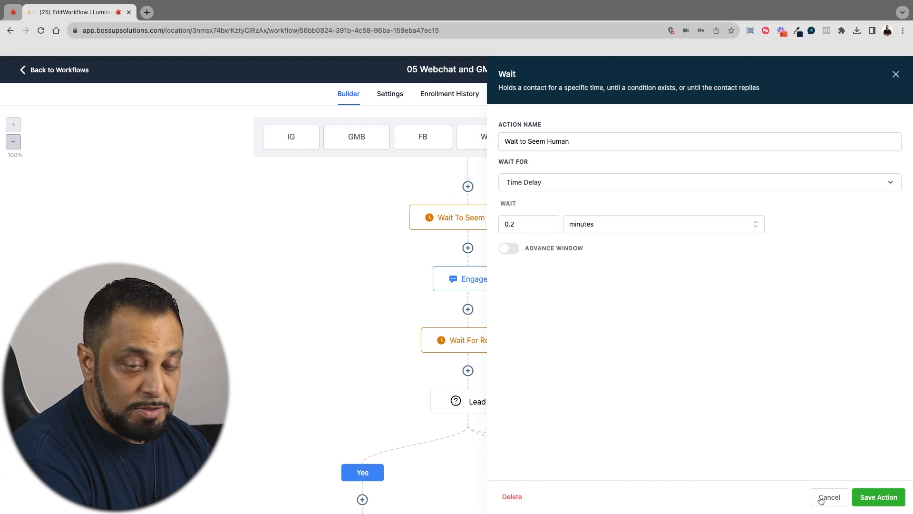
{"action": "left_click", "coordinate": [820, 498]}
Replace the inspection wording in the Engage SMS message with "for an estimate" and save the action
{"action": "left_click", "coordinate": [469, 286]}
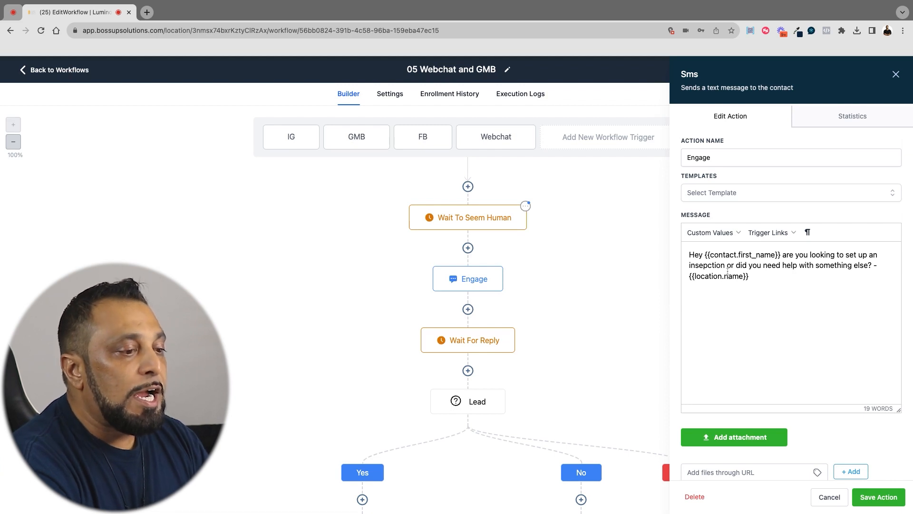
{"action": "left_click_drag", "start_coordinate": [835, 255], "coordinate": [724, 265]}
{"action": "type", "text": "for an estimate"}
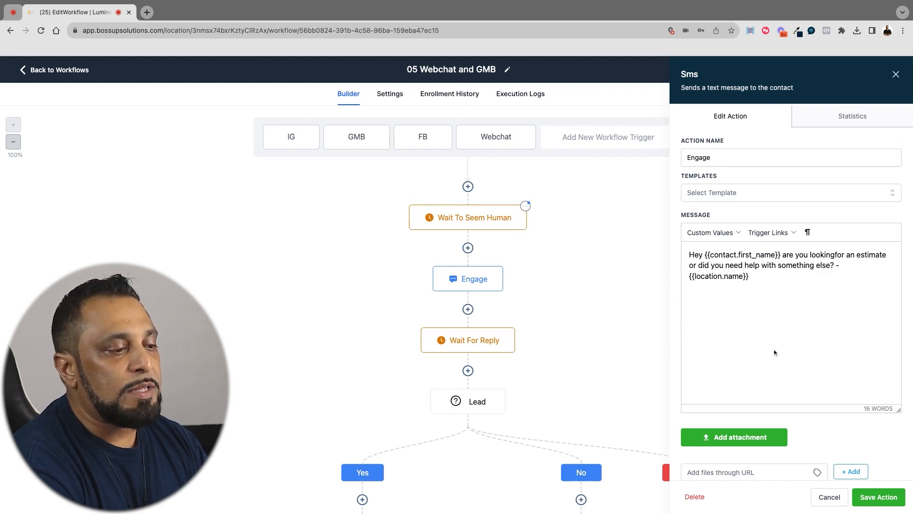
{"action": "left_click_drag", "start_coordinate": [751, 278], "coordinate": [688, 276]}
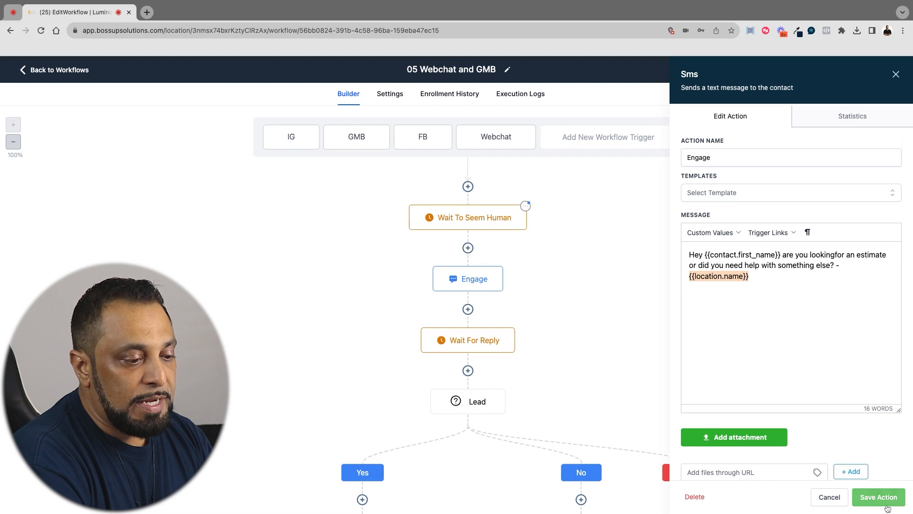
{"action": "left_click", "coordinate": [863, 495]}
{"action": "scroll", "coordinate": [627, 346], "scroll_direction": "down", "scroll_amount": 3}
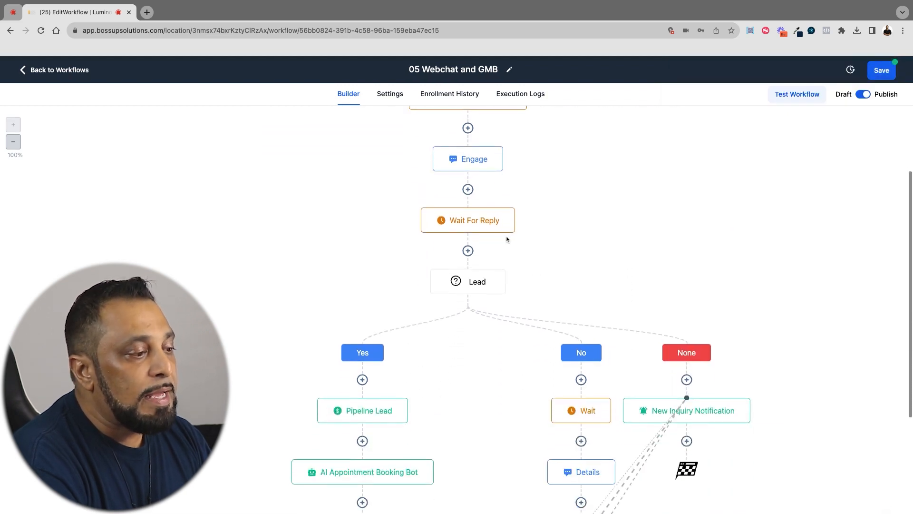
Check the Wait For Reply action's settings and reread the Engage SMS message without changing either
{"action": "left_click", "coordinate": [492, 231]}
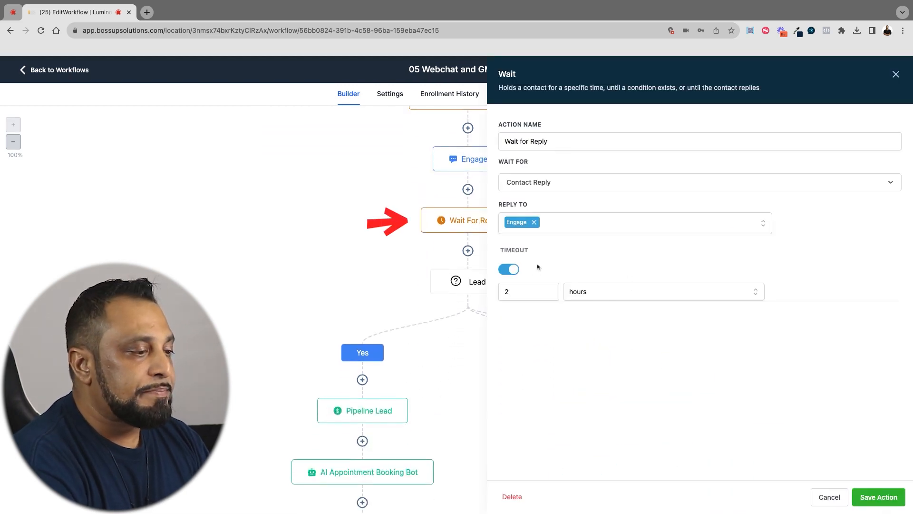
{"action": "left_click", "coordinate": [829, 502]}
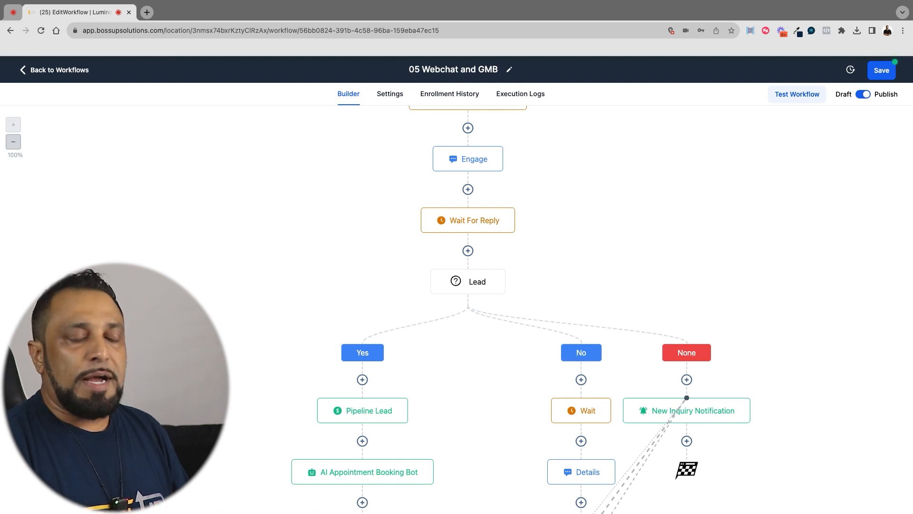
{"action": "left_click", "coordinate": [469, 162]}
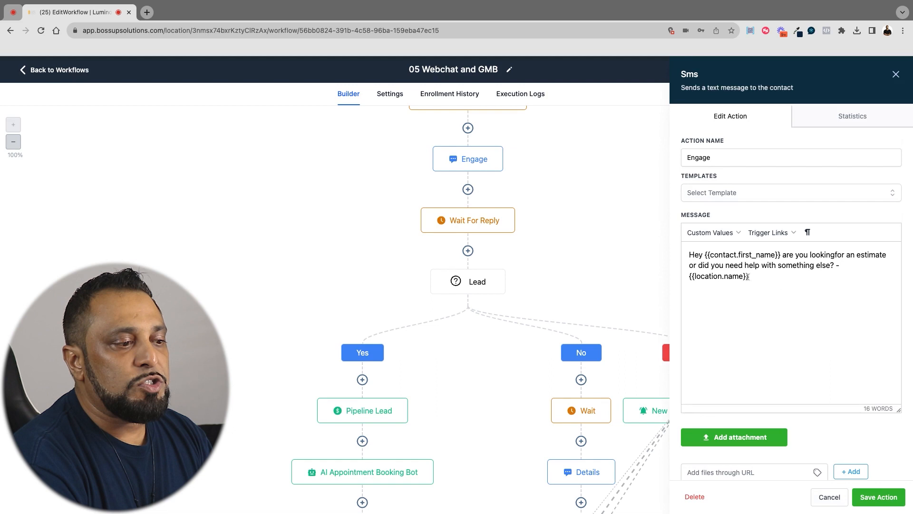
{"action": "left_click", "coordinate": [829, 497]}
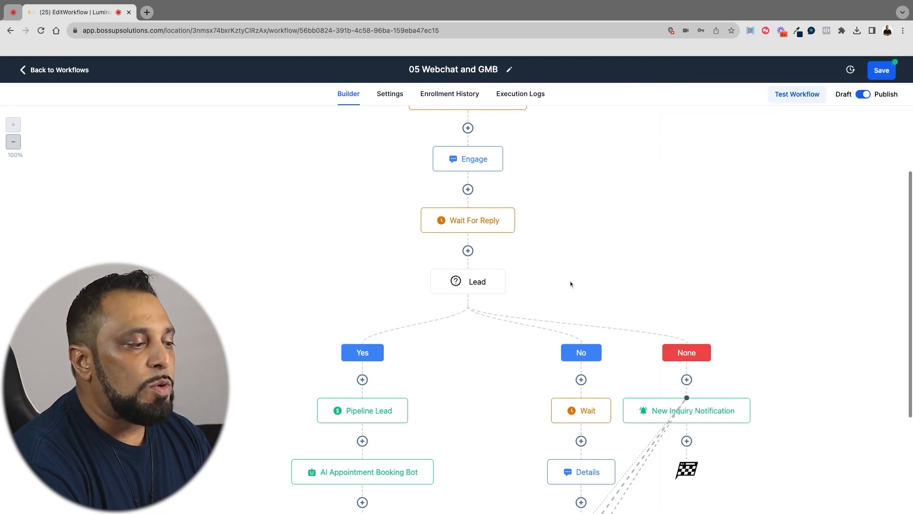
Examine the Yes and No branch conditions of the Lead condition, then close it without changes
{"action": "left_click", "coordinate": [463, 283]}
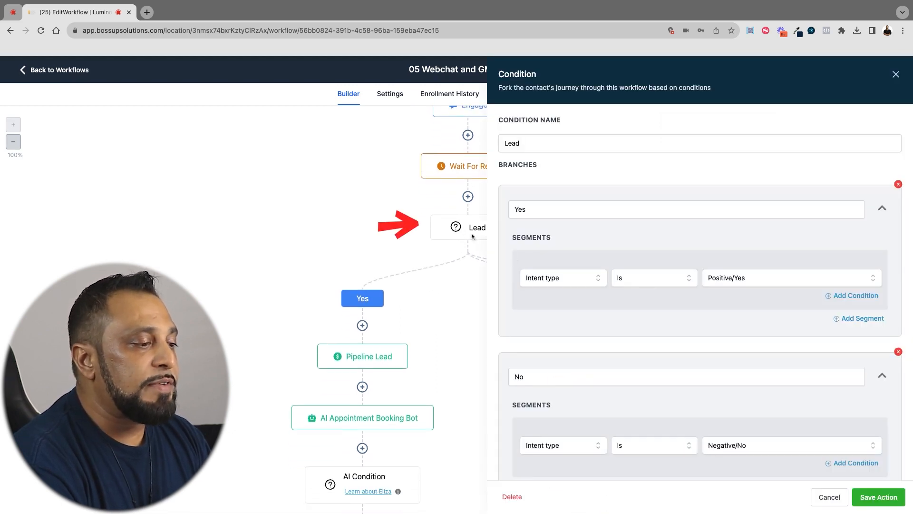
{"action": "scroll", "coordinate": [597, 326], "scroll_direction": "down", "scroll_amount": 2}
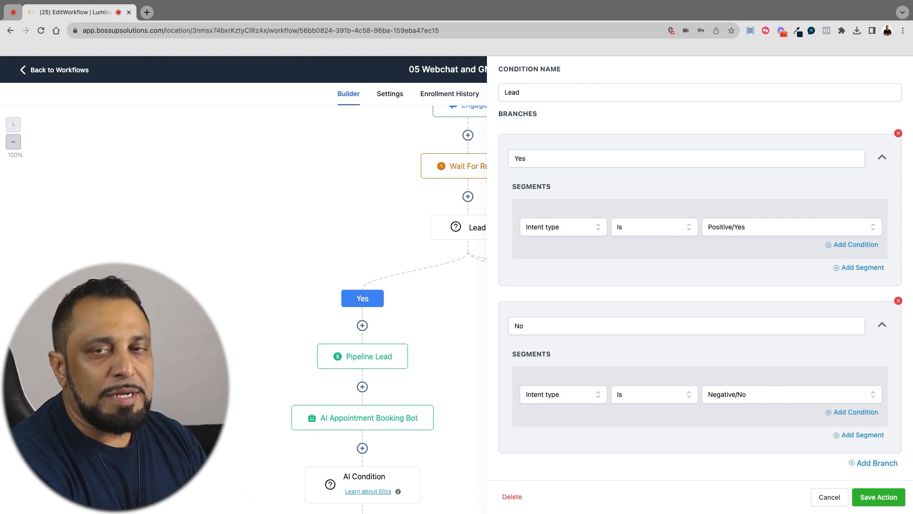
{"action": "scroll", "coordinate": [699, 285], "scroll_direction": "down", "scroll_amount": 1}
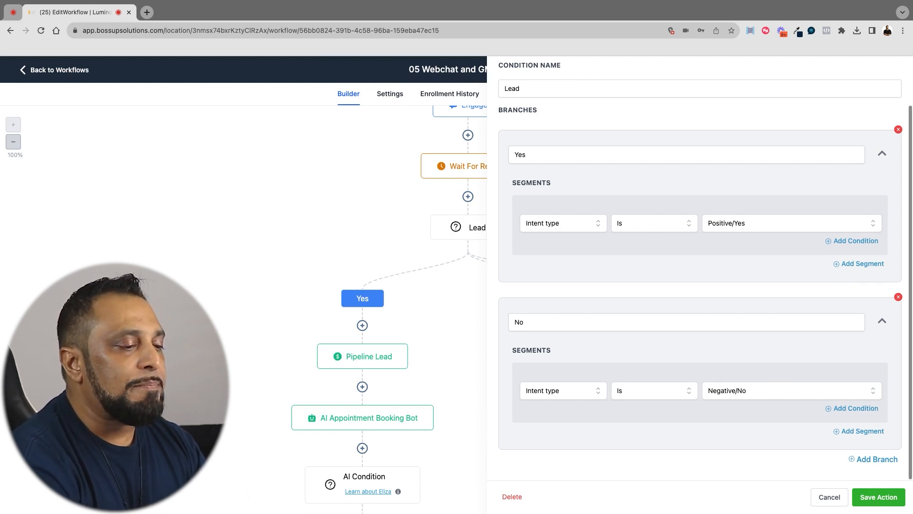
{"action": "left_click", "coordinate": [829, 497]}
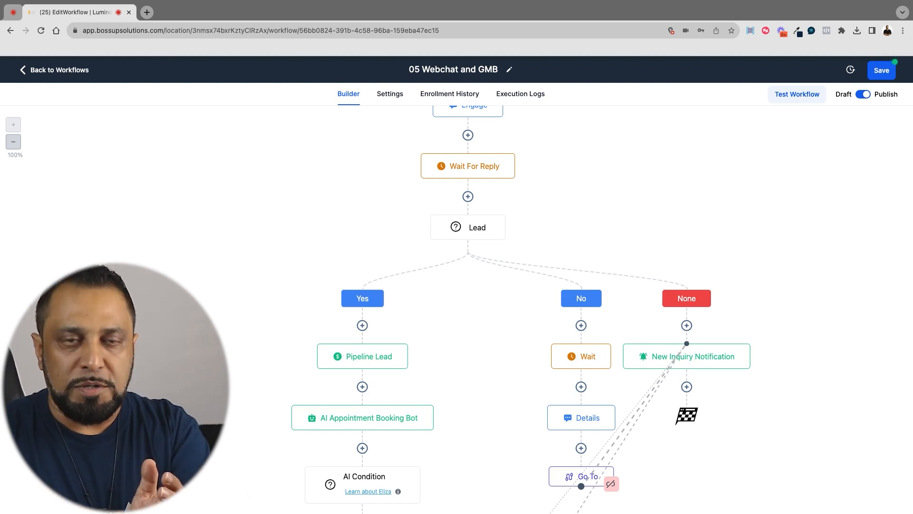
Read the Details SMS message in the Lead condition's No branch and close it without changes
{"action": "scroll", "coordinate": [464, 142], "scroll_direction": "down", "scroll_amount": 3}
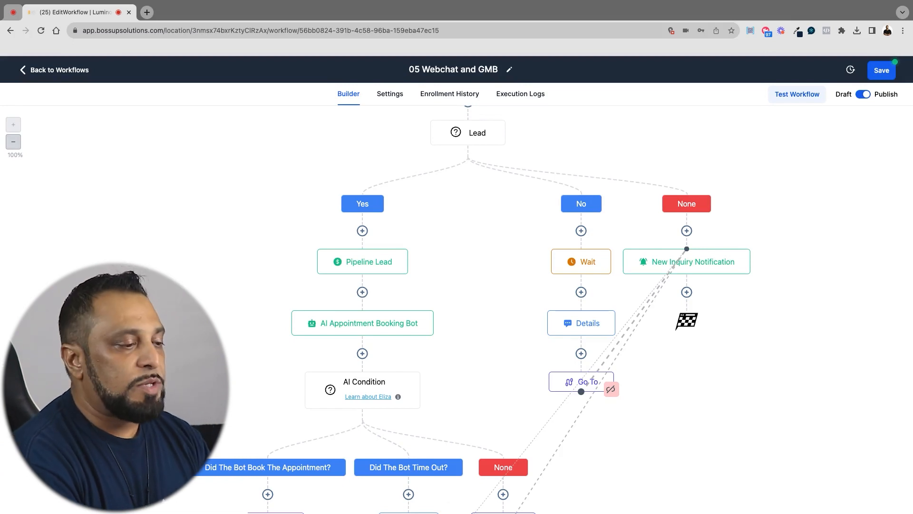
{"action": "left_click", "coordinate": [576, 330]}
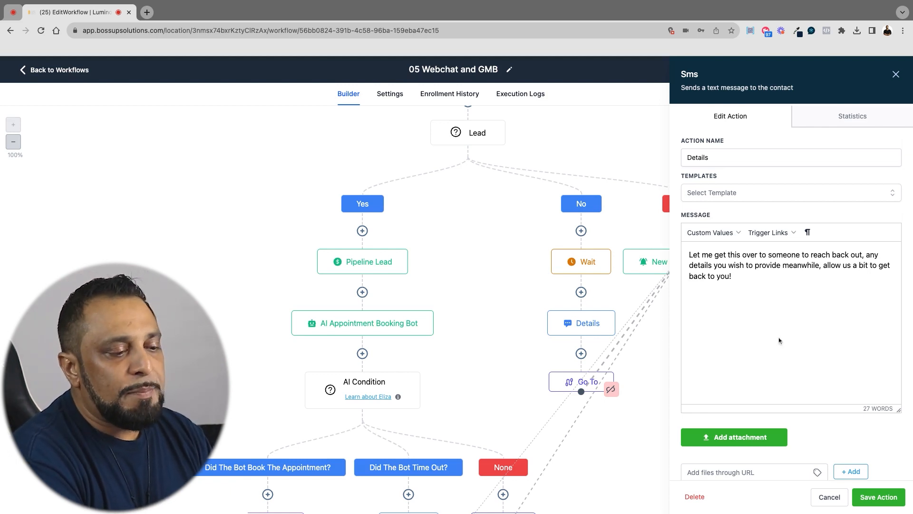
{"action": "scroll", "coordinate": [781, 340], "scroll_direction": "down", "scroll_amount": 3}
{"action": "left_click", "coordinate": [829, 497]}
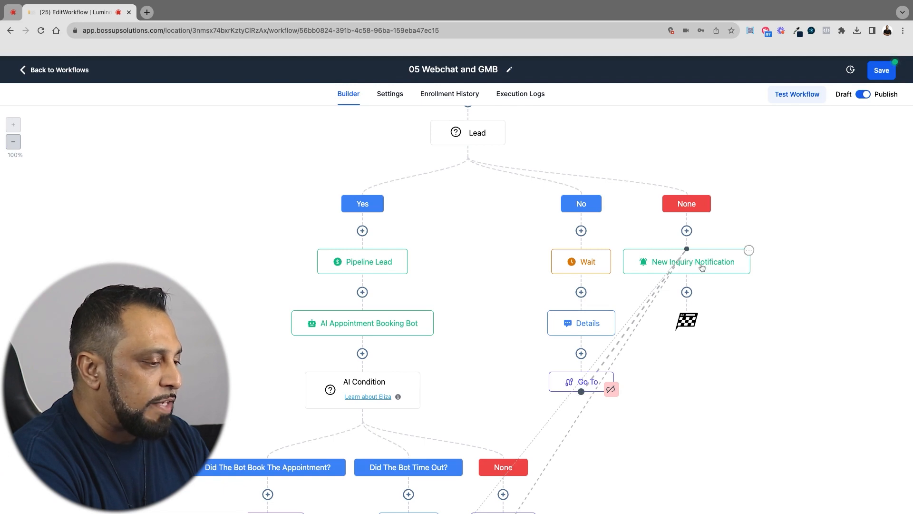
Add a new line reading "for {{contact.name}}" to the New Inquiry Notification message, inserting the contact's Full Name custom value
{"action": "left_click", "coordinate": [685, 257]}
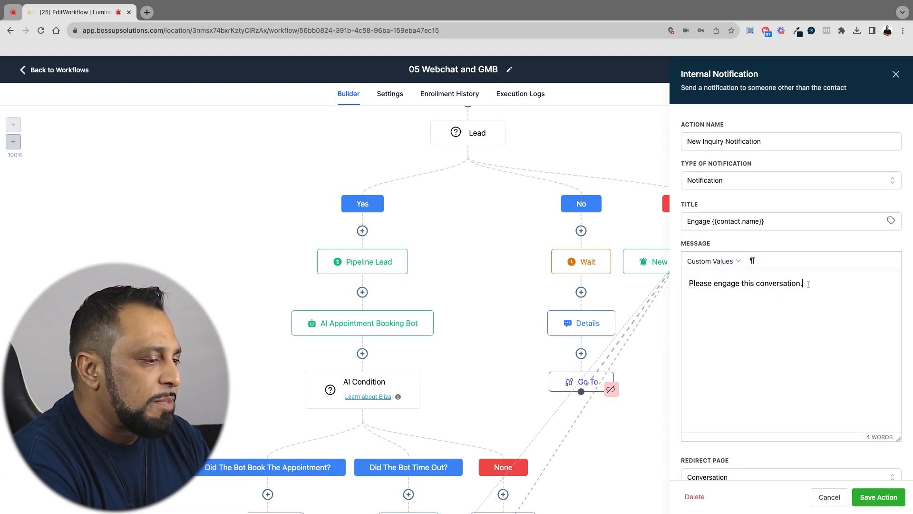
{"action": "left_click", "coordinate": [808, 285]}
{"action": "key", "text": "Return"}
{"action": "type", "text": "for"}
{"action": "left_click", "coordinate": [712, 261]}
{"action": "mouse_move", "coordinate": [724, 278]}
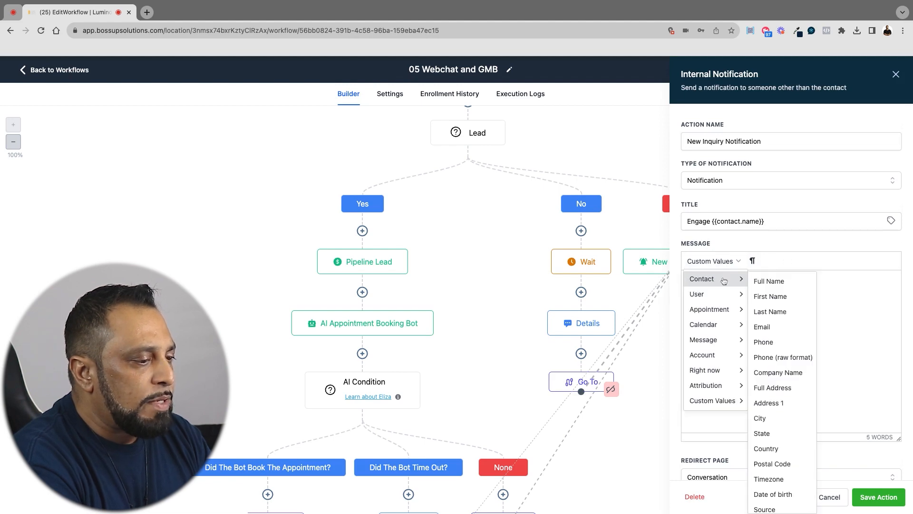
{"action": "left_click", "coordinate": [764, 284]}
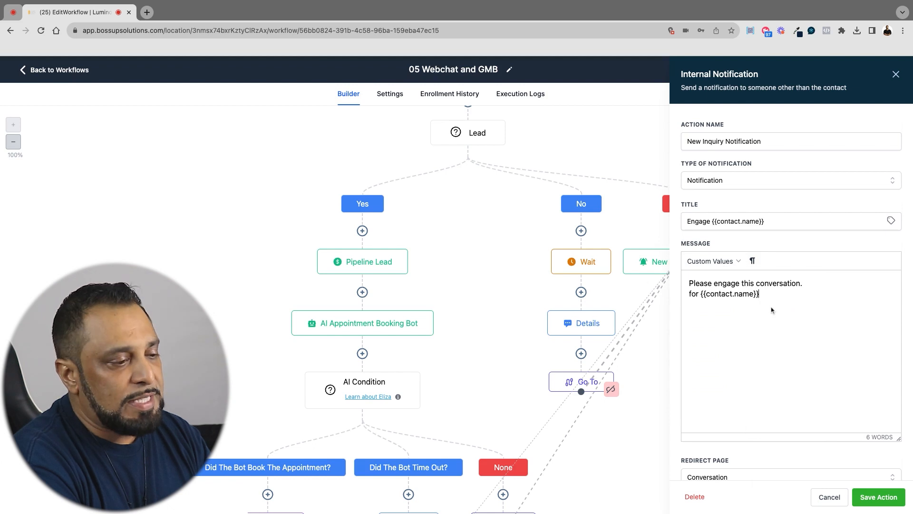
Insert the contact Phone and Message Body custom values after the name in the notification message and save the action
{"action": "left_click", "coordinate": [719, 262]}
{"action": "mouse_move", "coordinate": [718, 278]}
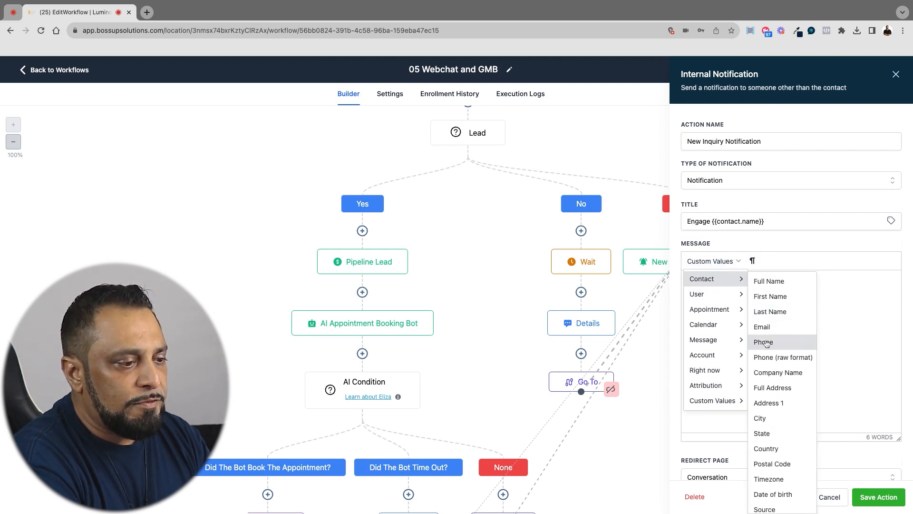
{"action": "left_click", "coordinate": [765, 342]}
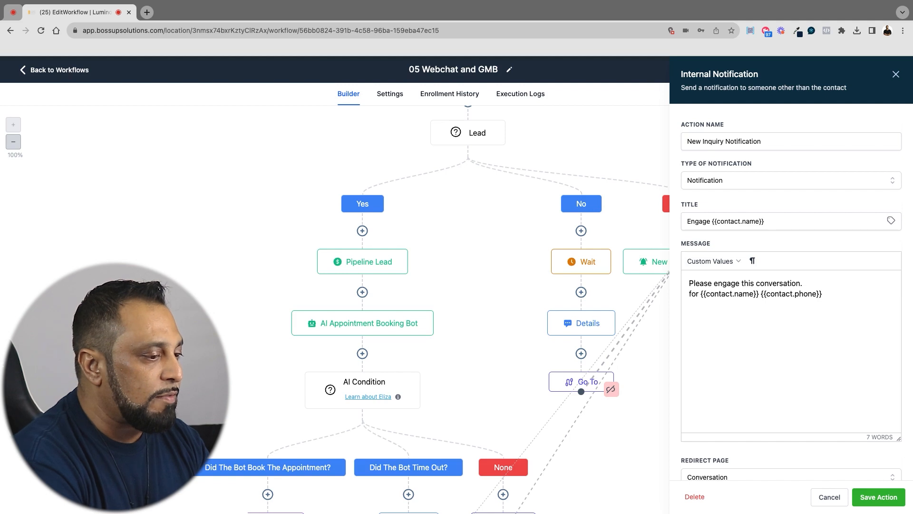
{"action": "left_click", "coordinate": [728, 261]}
{"action": "mouse_move", "coordinate": [718, 341]}
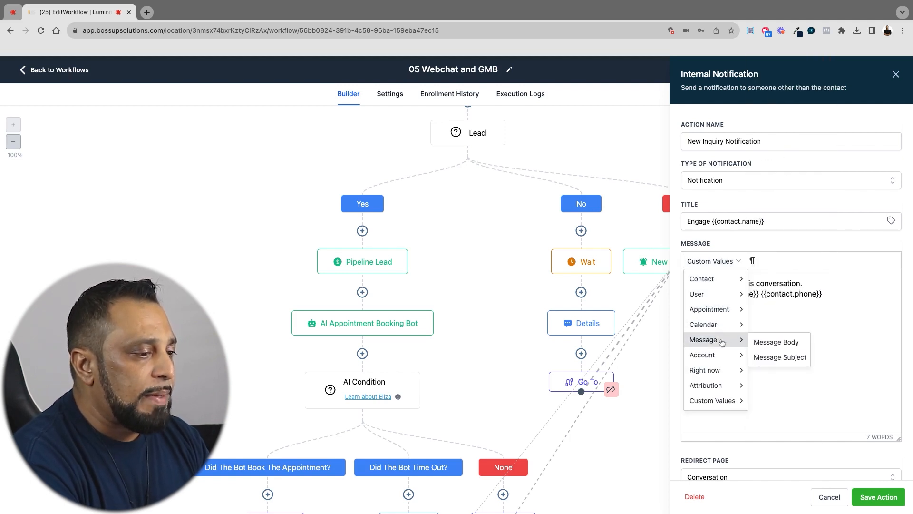
{"action": "left_click", "coordinate": [773, 342]}
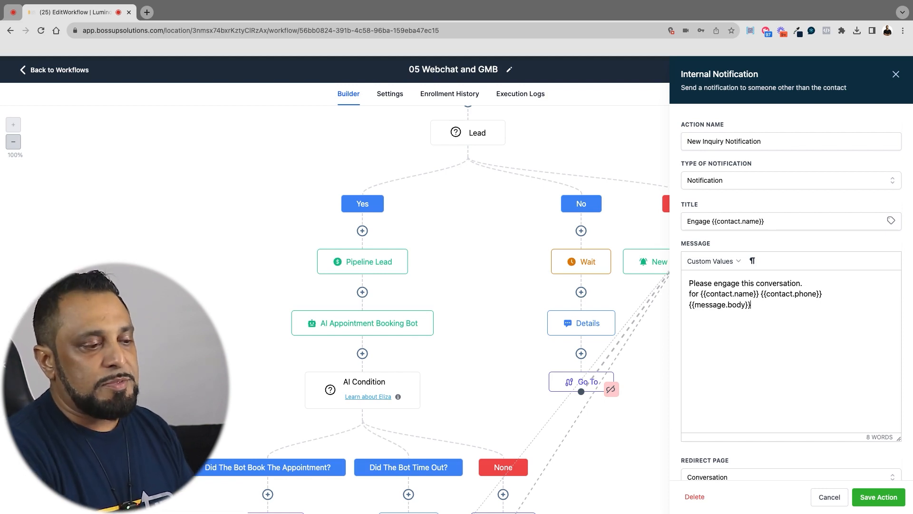
{"action": "left_click", "coordinate": [870, 496]}
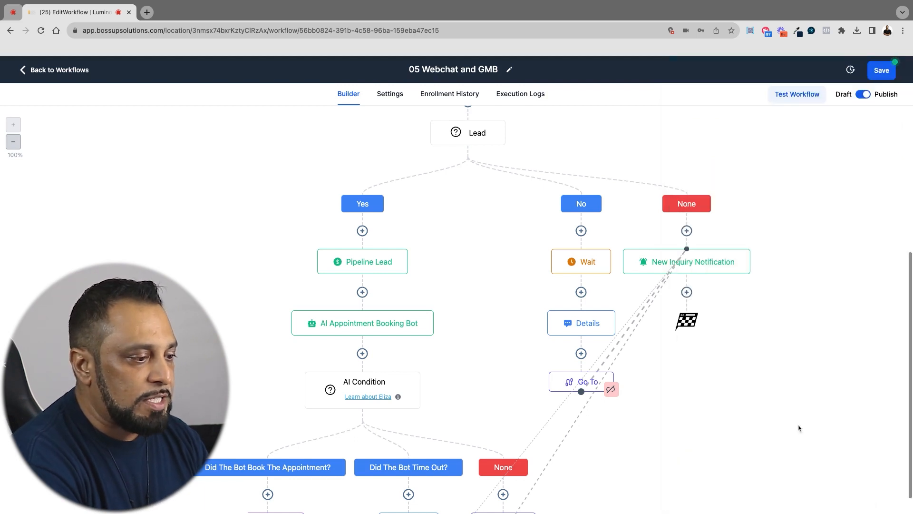
Check the Pipeline Lead action's pipeline, stage and opportunity source in the Yes branch without changing them
{"action": "scroll", "coordinate": [507, 267], "scroll_direction": "down", "scroll_amount": 1}
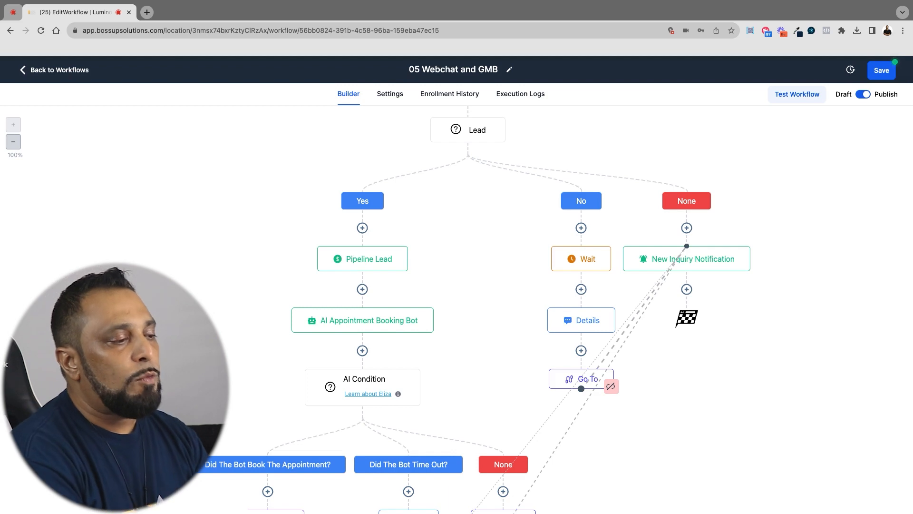
{"action": "left_click", "coordinate": [370, 265]}
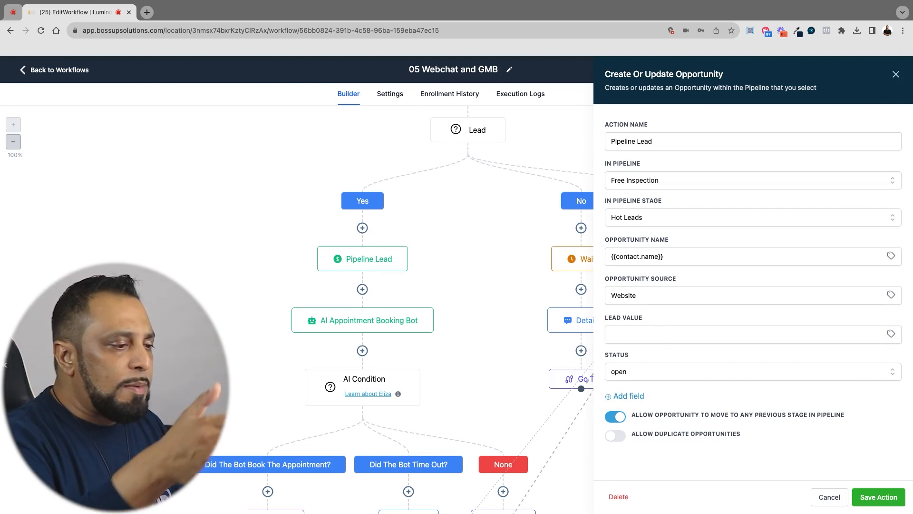
{"action": "left_click", "coordinate": [828, 497]}
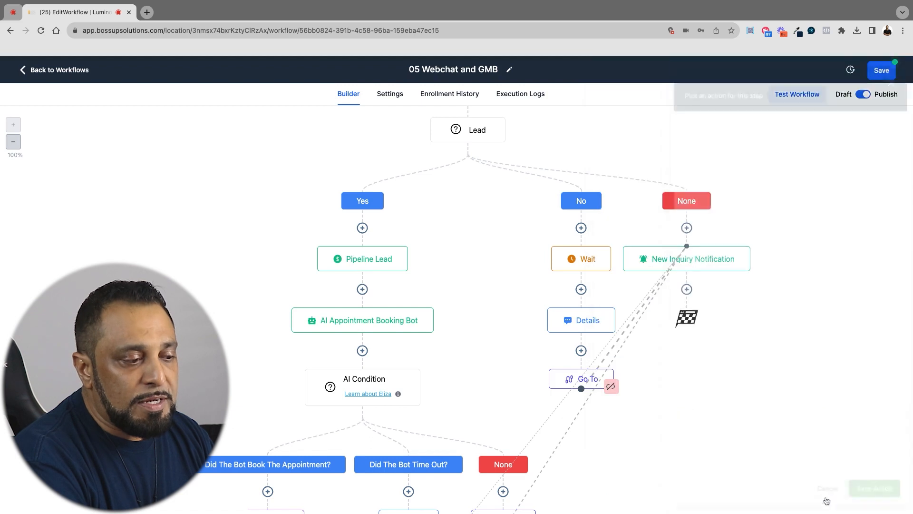
Change the AI Appointment Booking Bot message to "Would you like to book a zoom call to go over your options?" and save the action
{"action": "left_click", "coordinate": [365, 326]}
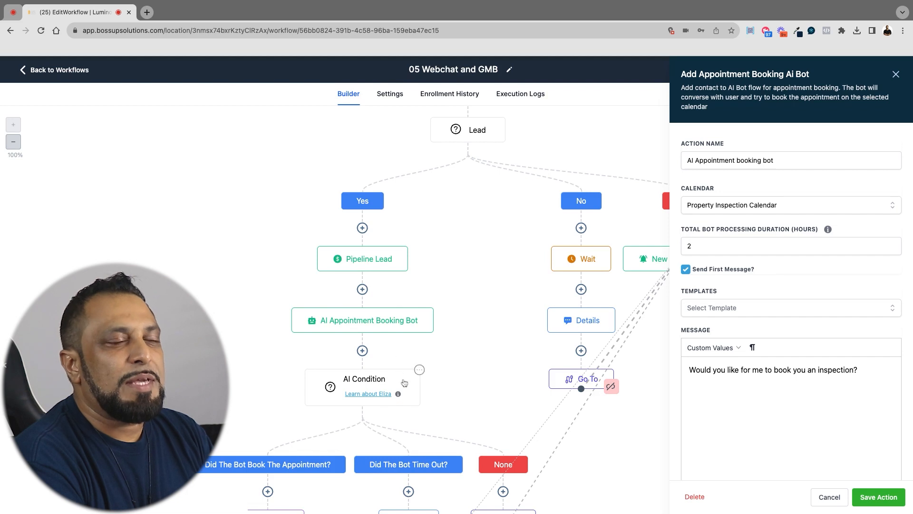
{"action": "left_click_drag", "start_coordinate": [856, 370], "coordinate": [741, 370]}
{"action": "type", "text": "to book "}
{"action": "type", "text": "a zoom call "}
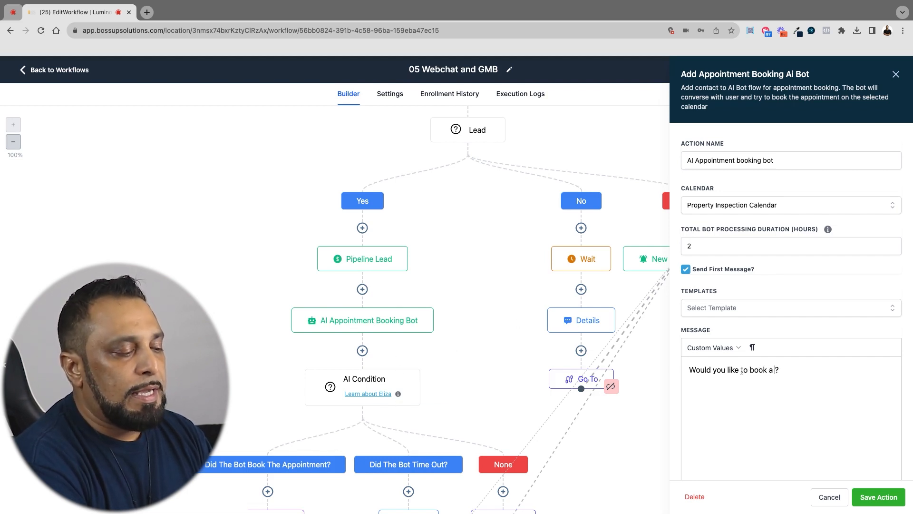
{"action": "type", "text": "to"}
{"action": "key", "text": "BackSpace"}
{"action": "key", "text": "BackSpace"}
{"action": "type", "text": "to go o"}
{"action": "type", "text": "ver your opti"}
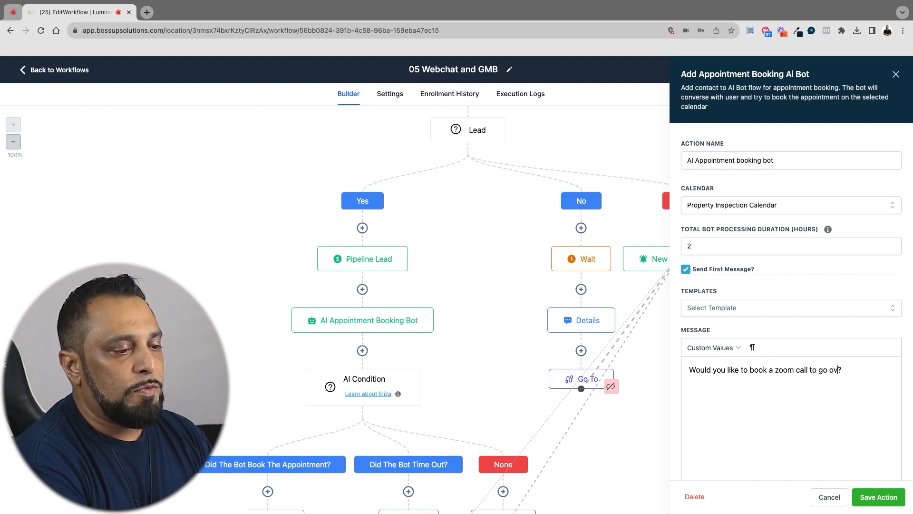
{"action": "type", "text": "ons"}
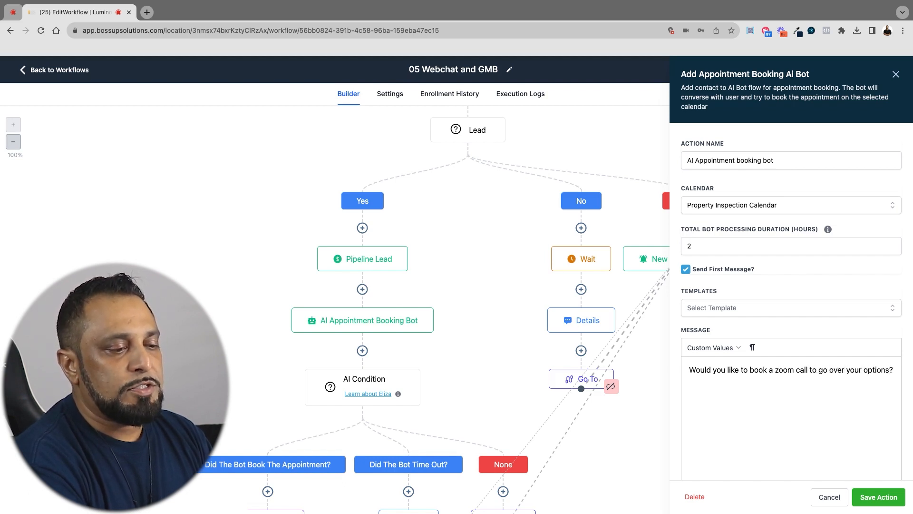
{"action": "left_click", "coordinate": [889, 499]}
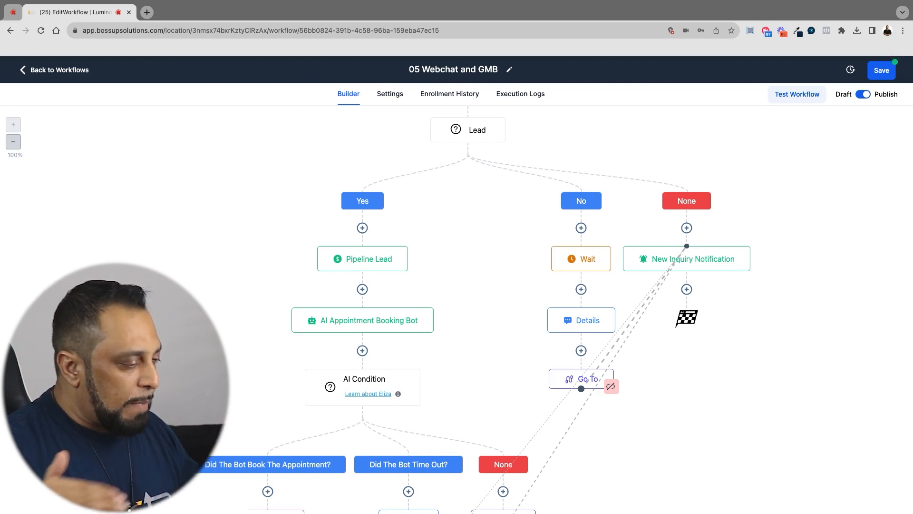
Check the tag in the booked-appointment branch's Add Tag action and the message in the bot time-out branch's SMS action
{"action": "scroll", "coordinate": [475, 309], "scroll_direction": "down", "scroll_amount": 5}
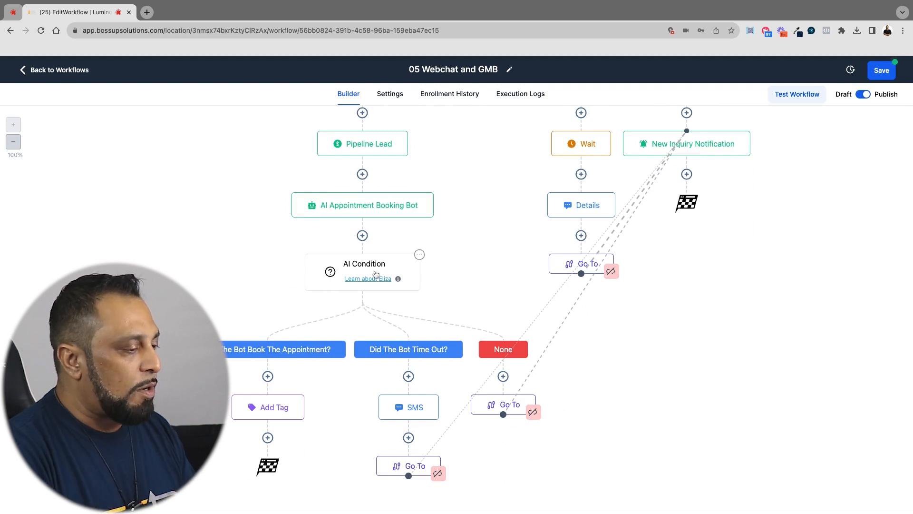
{"action": "left_click", "coordinate": [274, 407]}
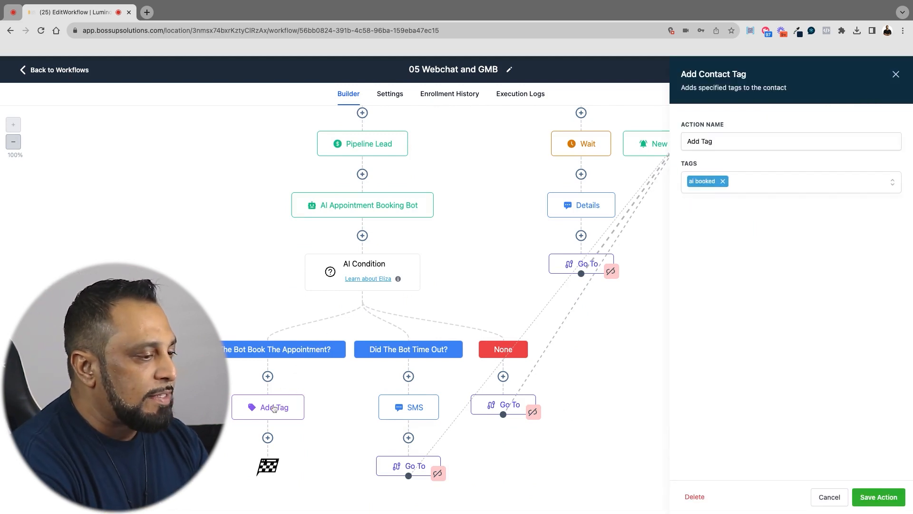
{"action": "left_click", "coordinate": [407, 408]}
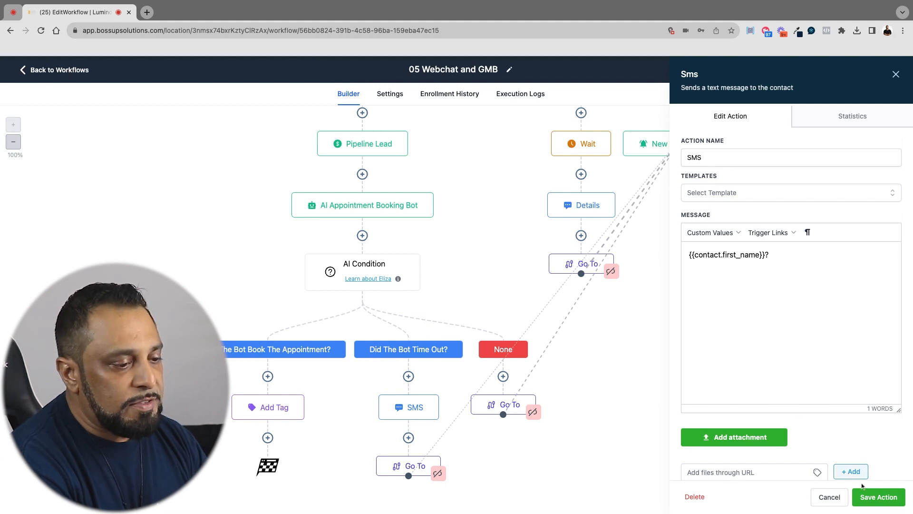
Save the time-out SMS action and the 05 Webchat and GMB workflow, and open the workflow's settings
{"action": "left_click", "coordinate": [865, 499]}
{"action": "left_click", "coordinate": [879, 70]}
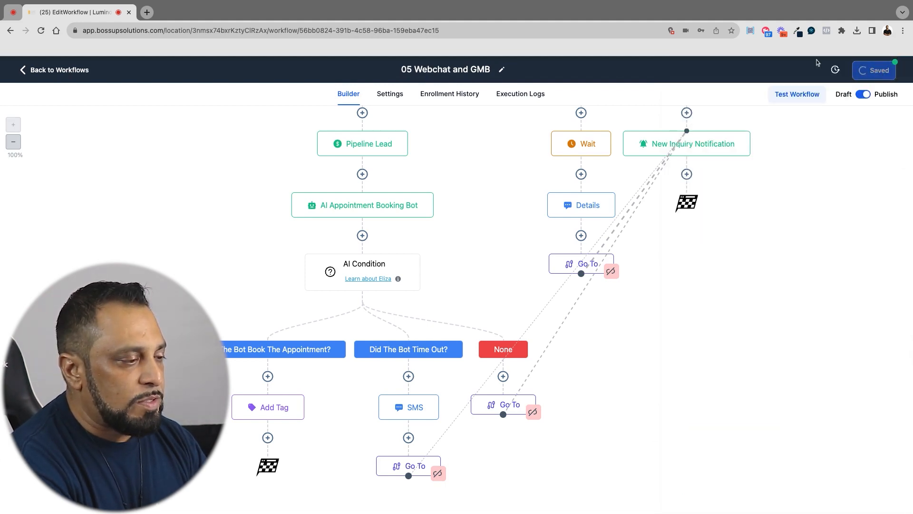
{"action": "left_click", "coordinate": [394, 97]}
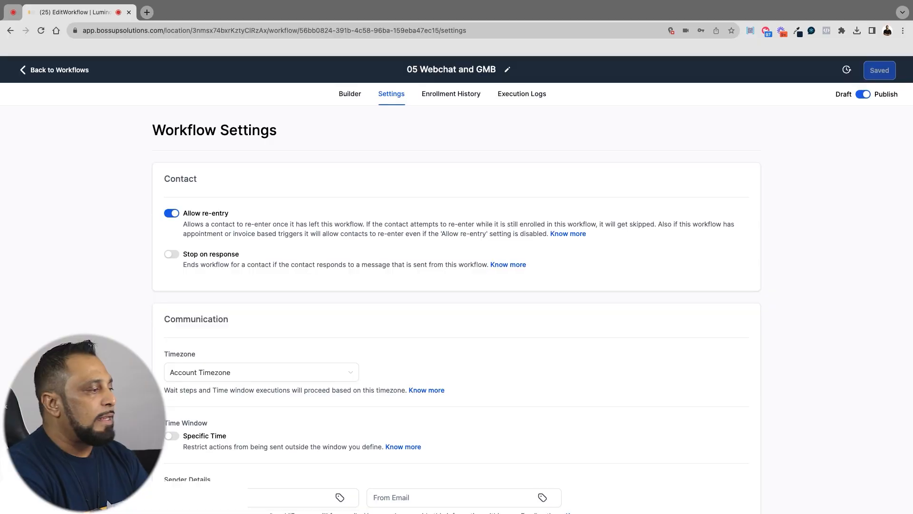
Return to the Bonus Automations workflow list and open the 06 Location Responder workflow
{"action": "left_click", "coordinate": [22, 70]}
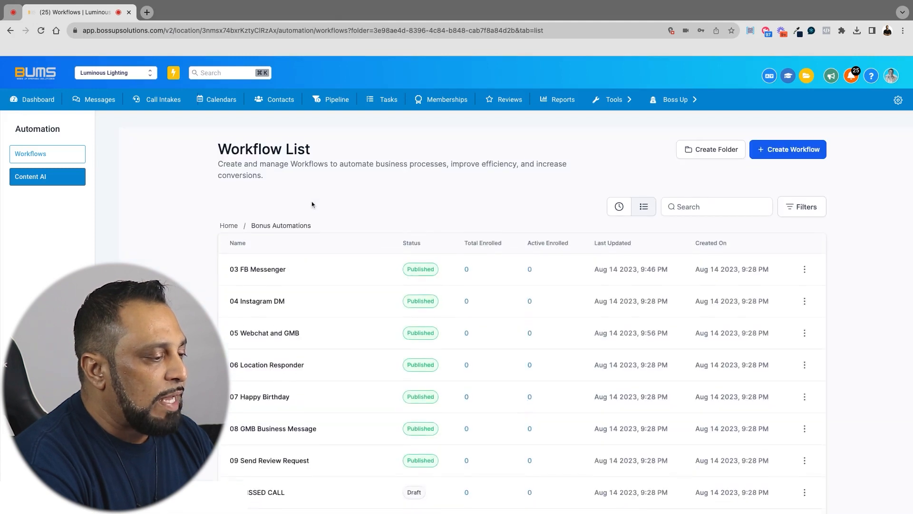
{"action": "scroll", "coordinate": [312, 203], "scroll_direction": "down", "scroll_amount": 3}
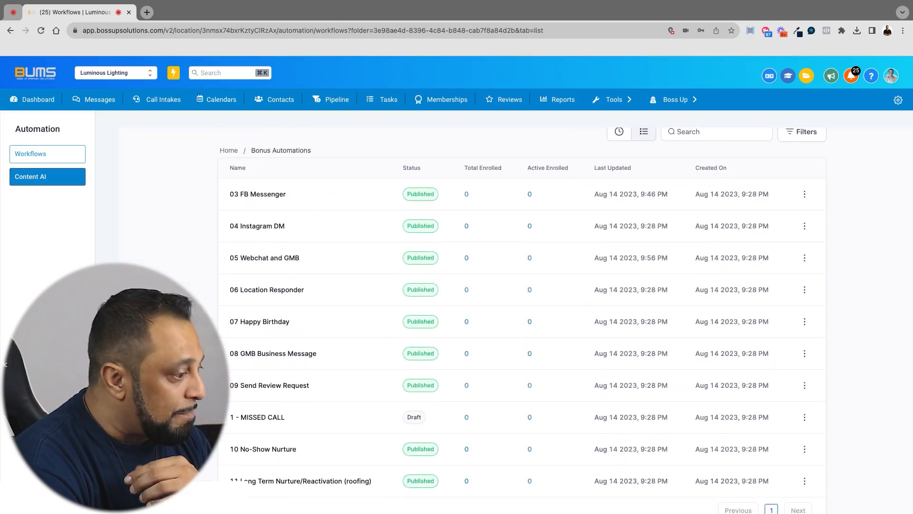
{"action": "left_click", "coordinate": [272, 291]}
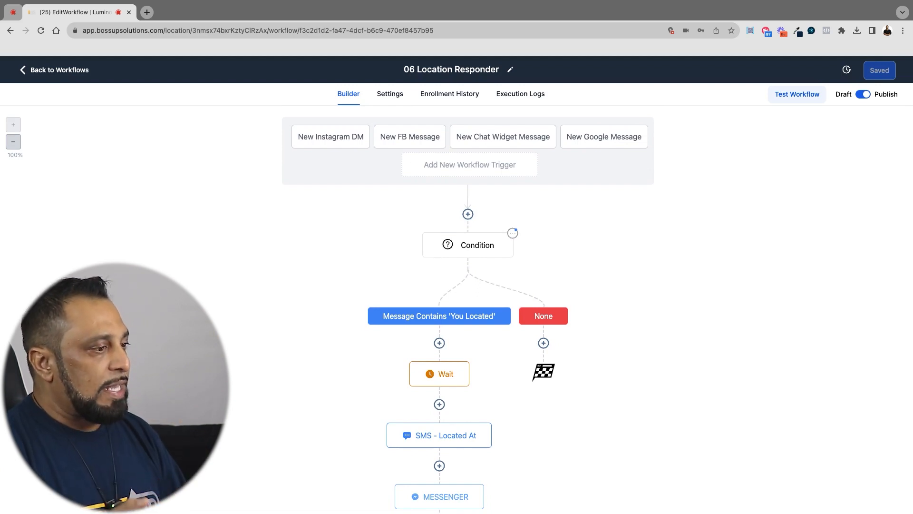
Check the branch condition, the Wait delay and the SMS - Located At message in the 06 Location Responder workflow
{"action": "left_click", "coordinate": [481, 249]}
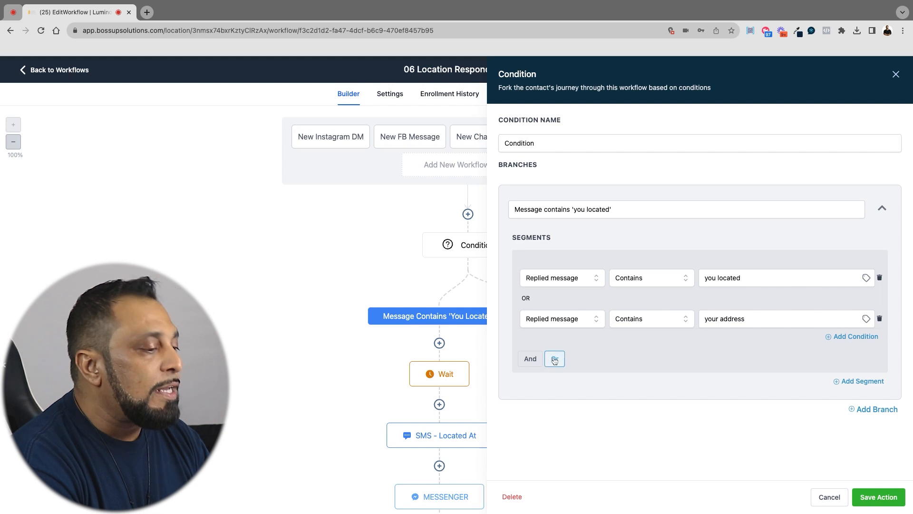
{"action": "left_click", "coordinate": [828, 497]}
{"action": "scroll", "coordinate": [529, 287], "scroll_direction": "down", "scroll_amount": 5}
{"action": "scroll", "coordinate": [530, 288], "scroll_direction": "down", "scroll_amount": 1}
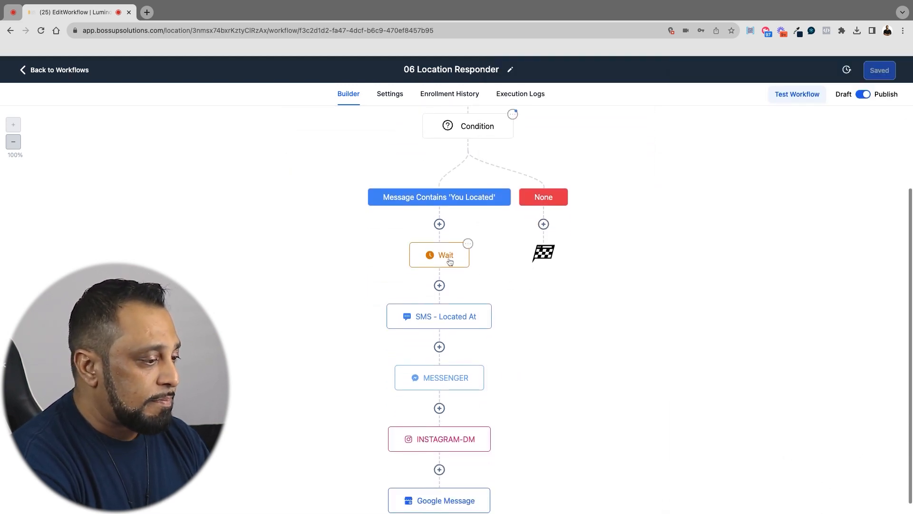
{"action": "left_click", "coordinate": [466, 247]}
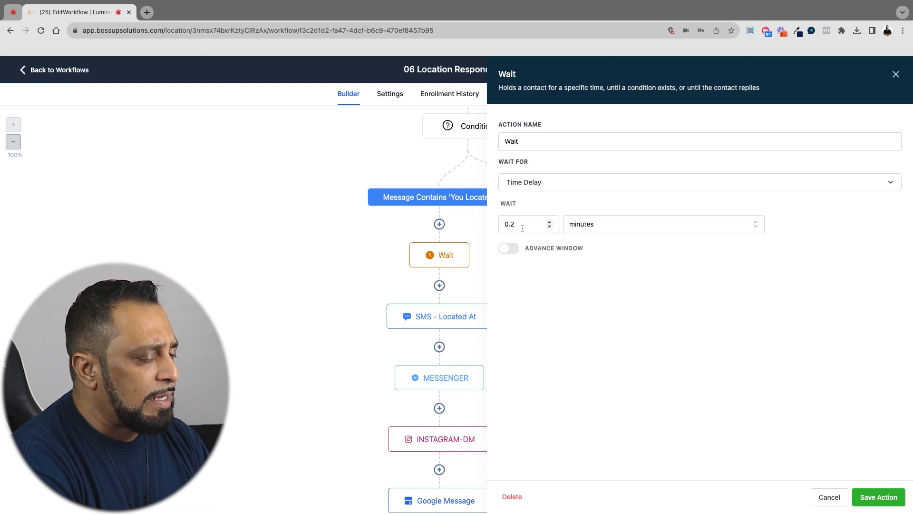
{"action": "left_click", "coordinate": [829, 497]}
{"action": "left_click", "coordinate": [443, 319]}
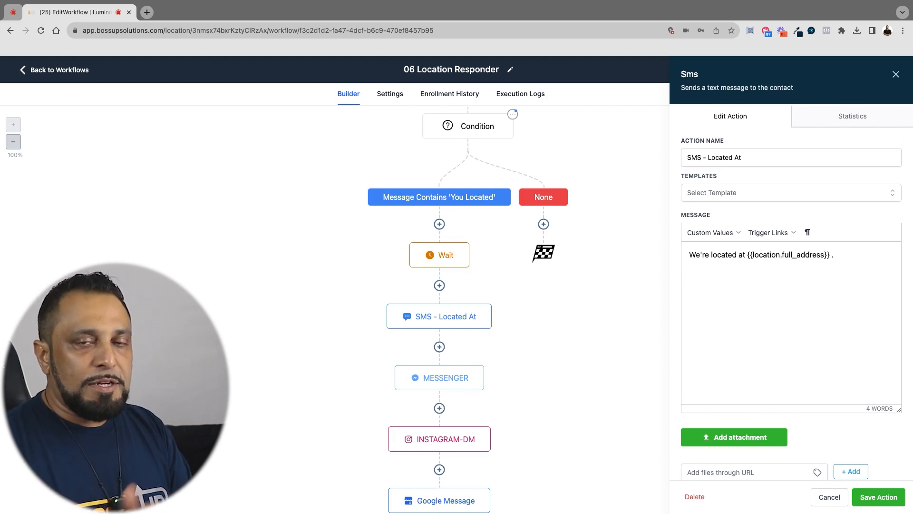
{"action": "left_click", "coordinate": [826, 497]}
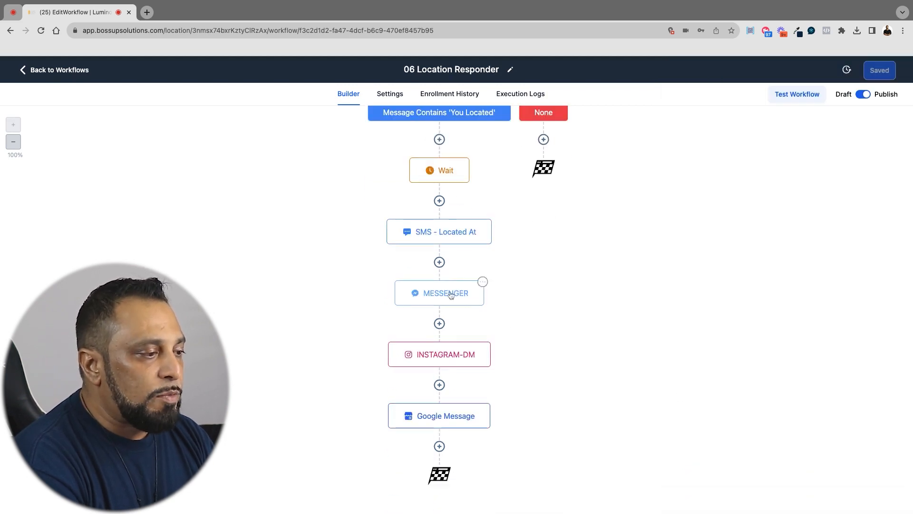
{"action": "scroll", "coordinate": [451, 294], "scroll_direction": "up", "scroll_amount": 5}
Open the 07 Happy Birthday workflow from the Bonus Automations list and check its Birthday SMS message
{"action": "left_click", "coordinate": [44, 72]}
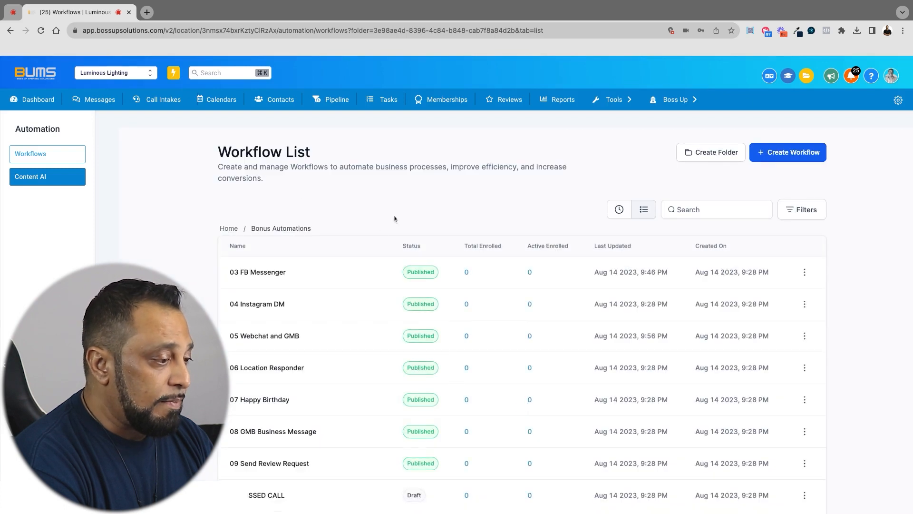
{"action": "scroll", "coordinate": [333, 311], "scroll_direction": "down", "scroll_amount": 2}
{"action": "left_click", "coordinate": [272, 322]}
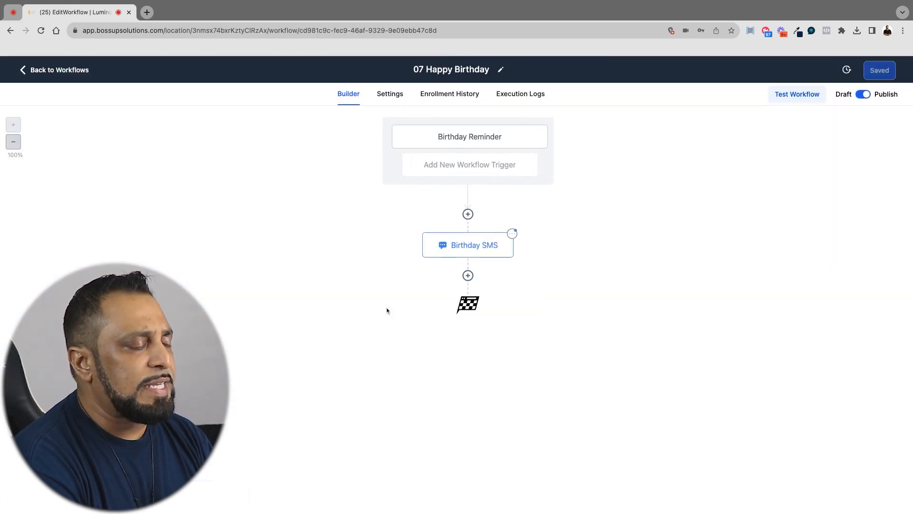
{"action": "left_click", "coordinate": [471, 247]}
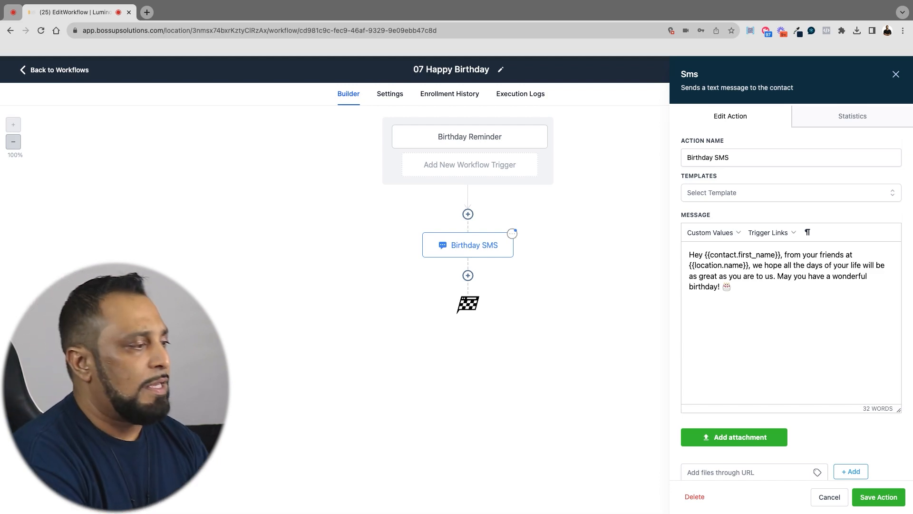
Return to the Bonus Automations workflow list and open the 08 GMB Business Message workflow
{"action": "left_click", "coordinate": [60, 74]}
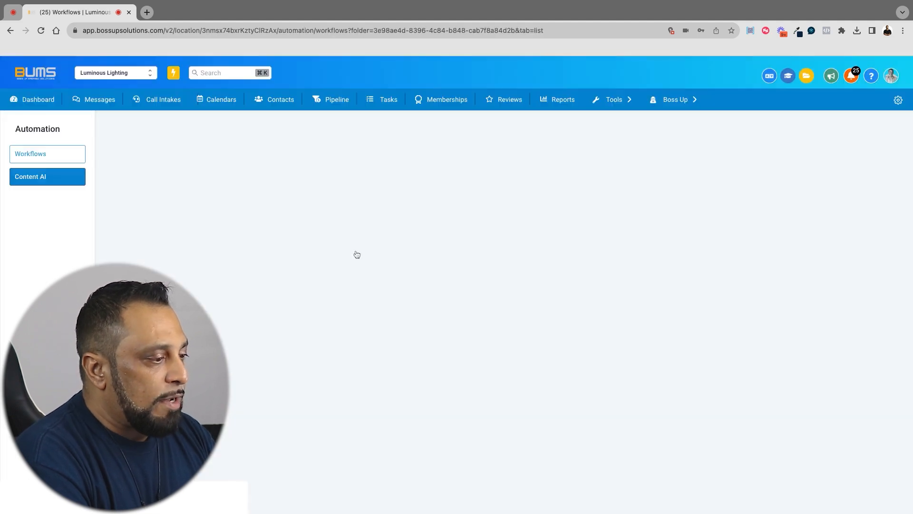
{"action": "scroll", "coordinate": [357, 254], "scroll_direction": "down", "scroll_amount": 3}
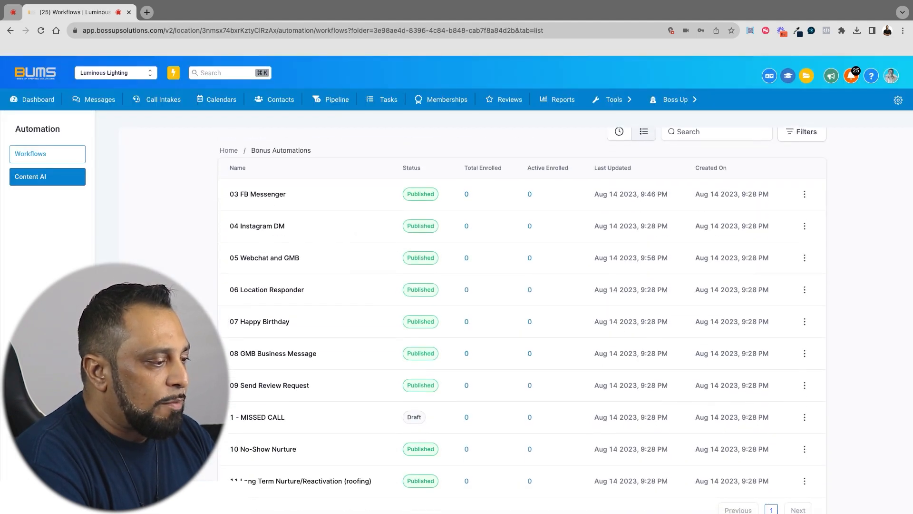
{"action": "left_click", "coordinate": [283, 358]}
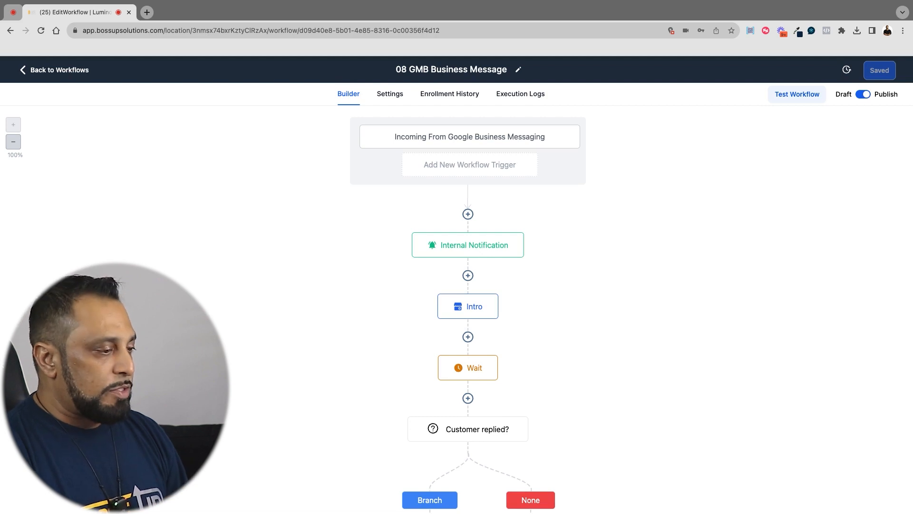
Check the Internal Notification text and the Intro message of the 08 GMB Business Message workflow
{"action": "left_click", "coordinate": [464, 249]}
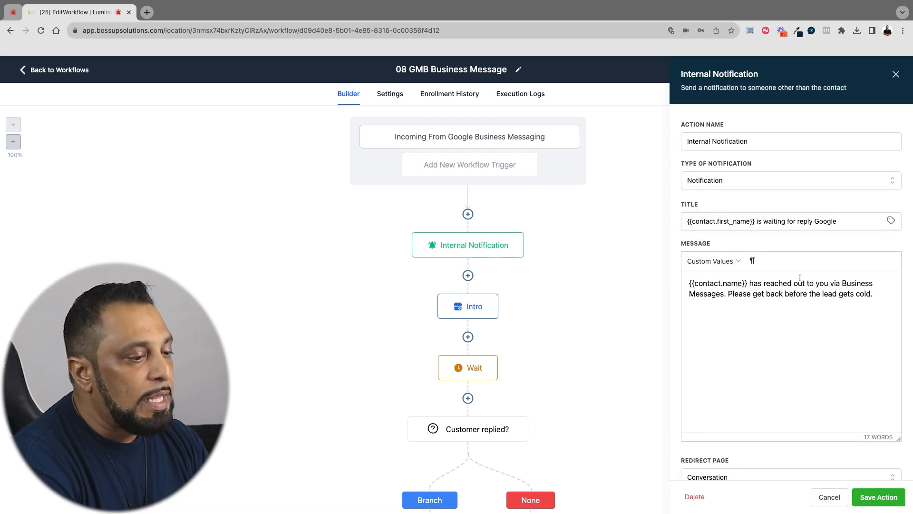
{"action": "left_click", "coordinate": [822, 499]}
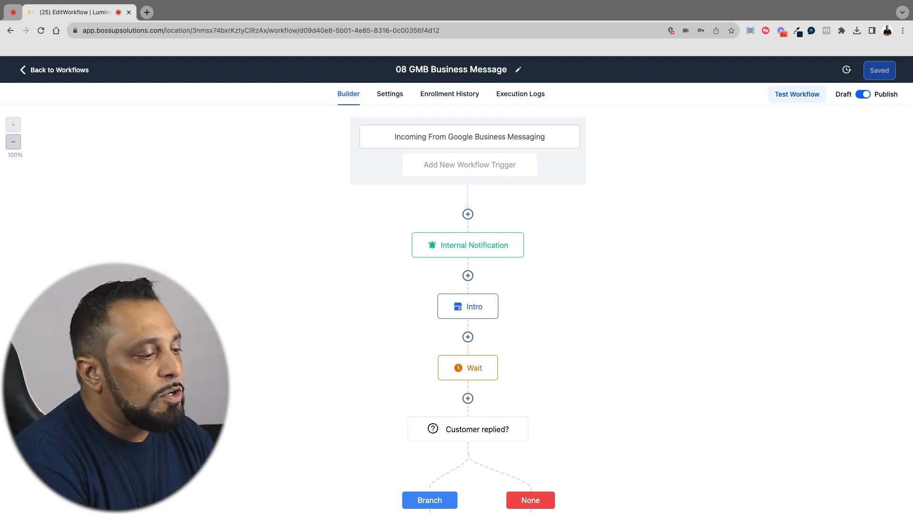
{"action": "left_click", "coordinate": [468, 306]}
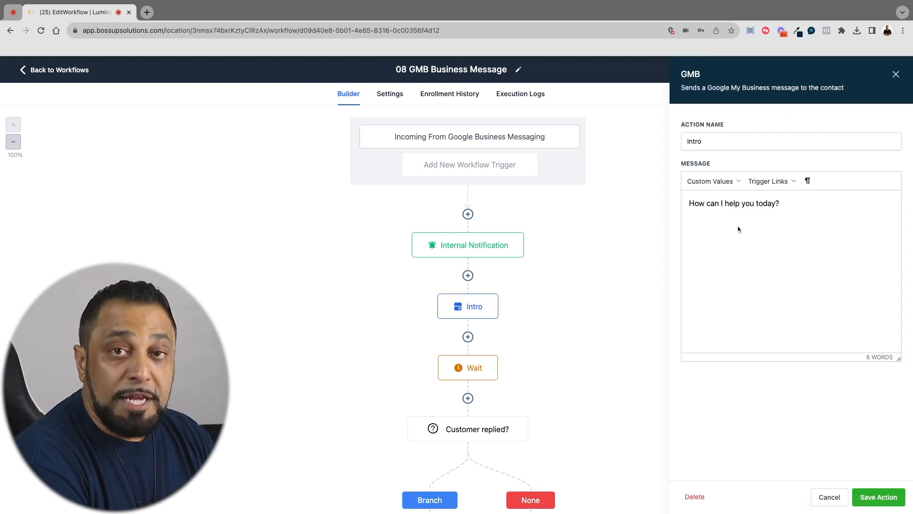
{"action": "left_click", "coordinate": [827, 498]}
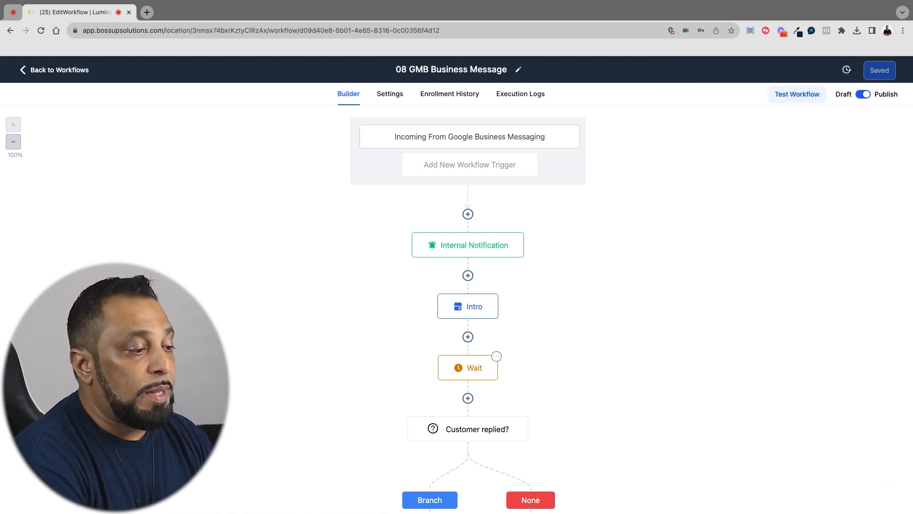
Change the Intro message to "We're here to brighten your day. How can I help you today?" and save the action
{"action": "left_click", "coordinate": [461, 314]}
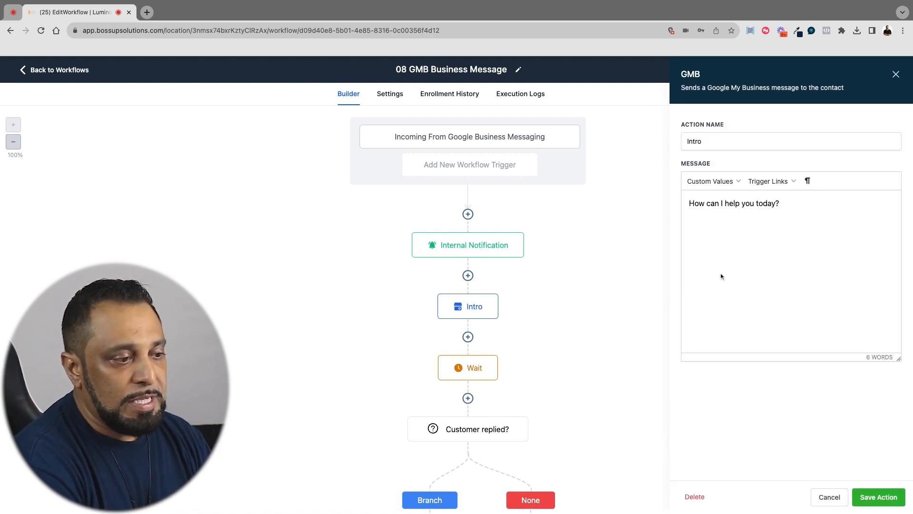
{"action": "left_click", "coordinate": [687, 204]}
{"action": "type", "text": "We're here to"}
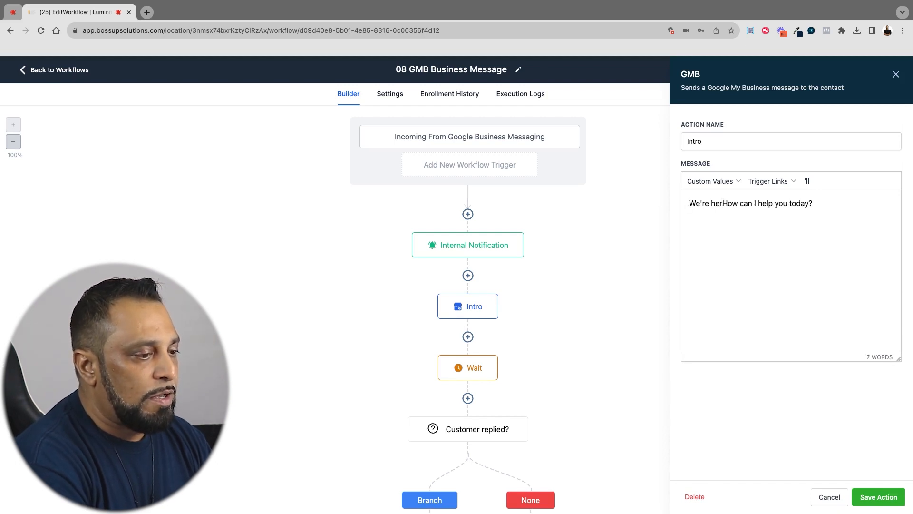
{"action": "type", "text": " light your day u"}
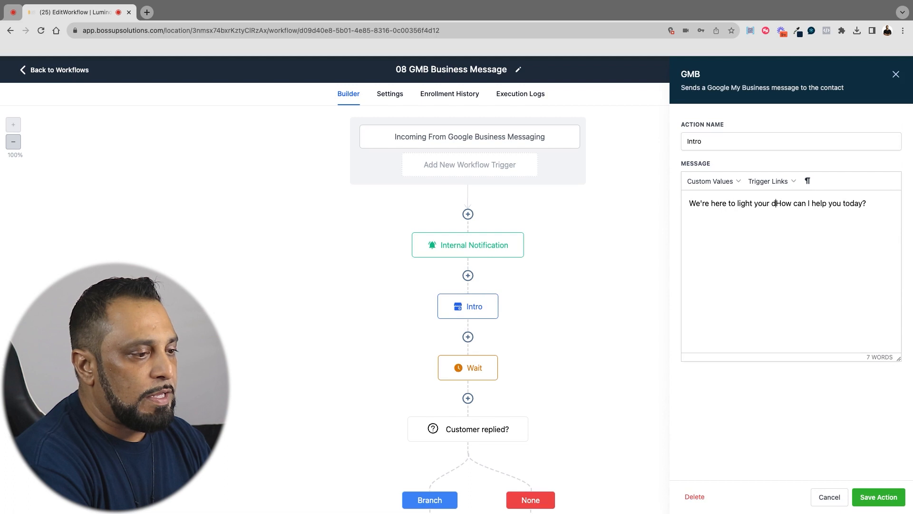
{"action": "key", "text": "BackSpace"}
{"action": "key", "text": "BackSpace"}
{"action": "key", "text": "BackSpace"}
{"action": "key", "text": "BackSpace"}
{"action": "key", "text": "BackSpace"}
{"action": "key", "text": "BackSpace"}
{"action": "key", "text": "BackSpace"}
{"action": "key", "text": "BackSpace"}
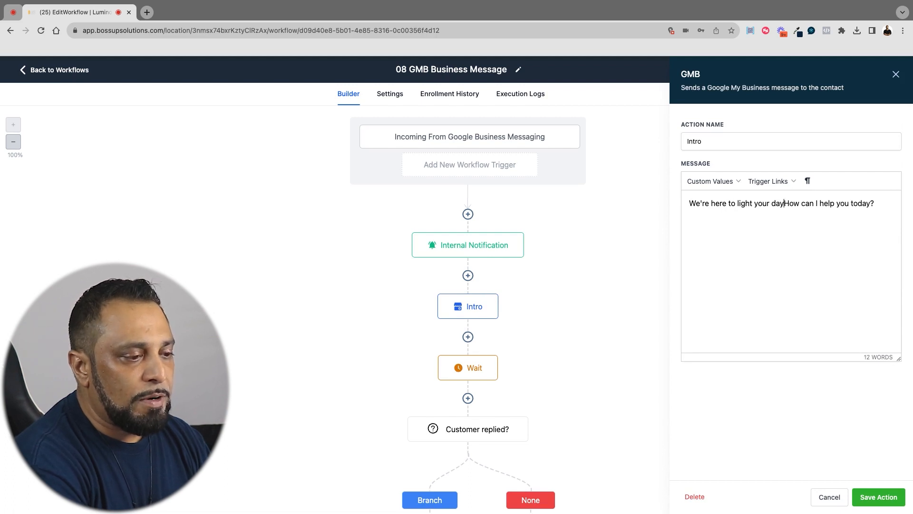
{"action": "key", "text": "BackSpace"}
{"action": "key", "text": "BackSpace"}
{"action": "key", "text": "BackSpace"}
{"action": "key", "text": "BackSpace"}
{"action": "key", "text": "BackSpace"}
{"action": "key", "text": "BackSpace"}
{"action": "key", "text": "BackSpace"}
{"action": "key", "text": "BackSpace"}
{"action": "type", "text": "bright"}
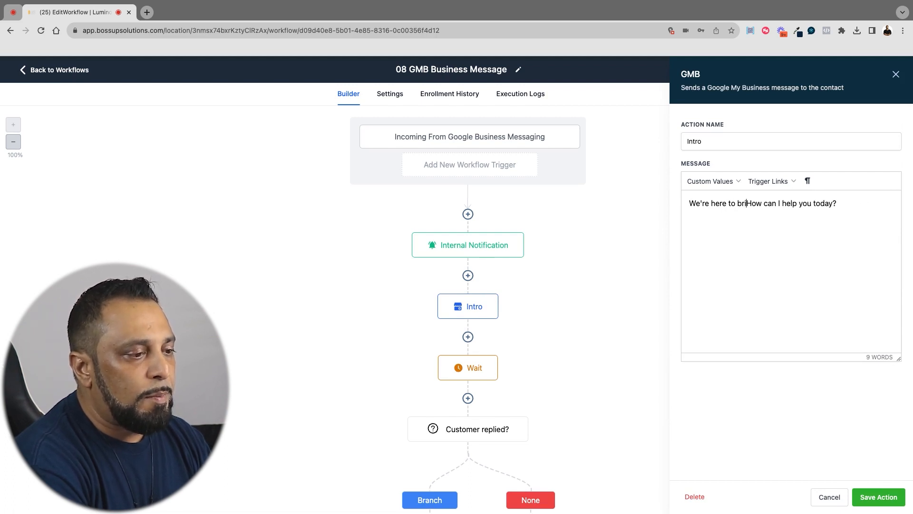
{"action": "type", "text": "en your day."}
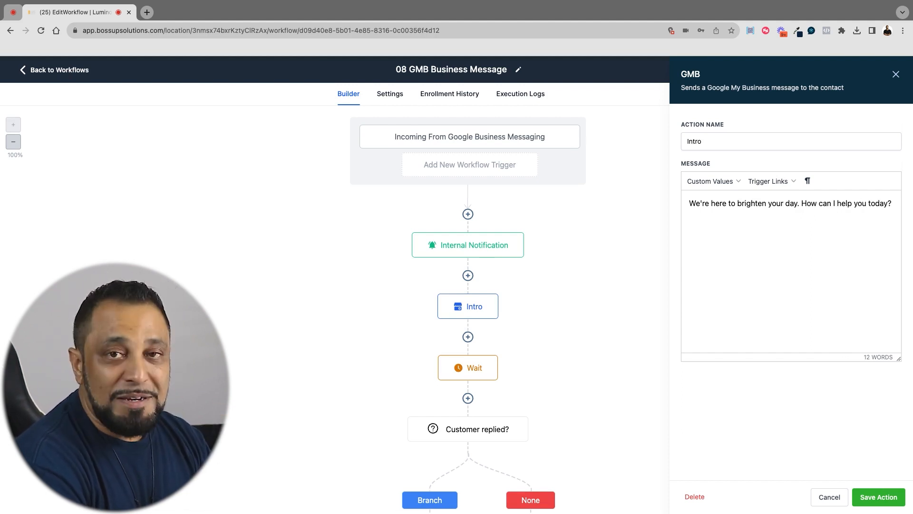
{"action": "left_click", "coordinate": [868, 498]}
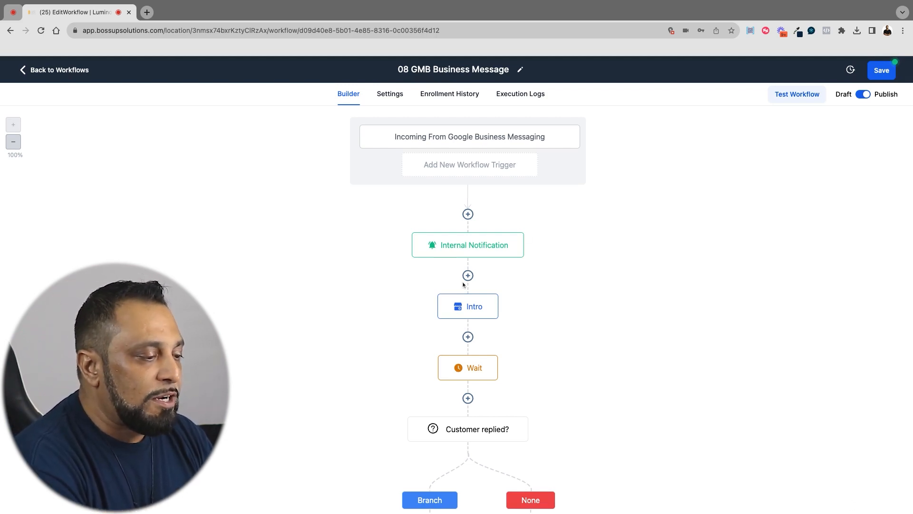
Check the contact-reply timeout in the Wait action after Intro and the message in the Ask Phone action
{"action": "scroll", "coordinate": [463, 284], "scroll_direction": "down", "scroll_amount": 3}
{"action": "left_click", "coordinate": [479, 249]}
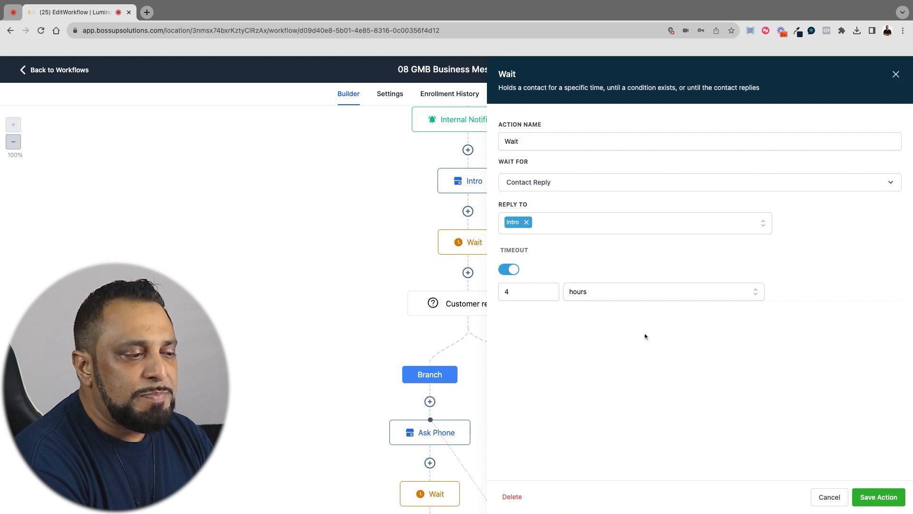
{"action": "left_click", "coordinate": [821, 498]}
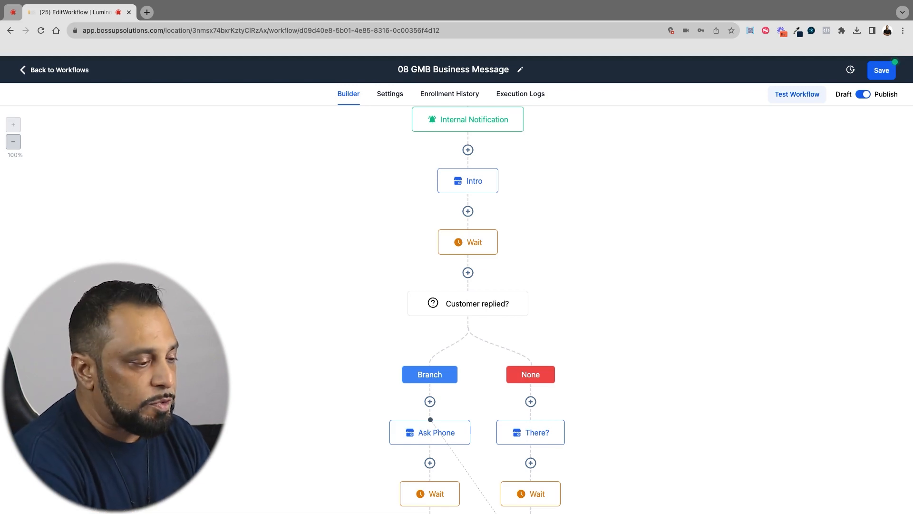
{"action": "scroll", "coordinate": [764, 304], "scroll_direction": "down", "scroll_amount": 5}
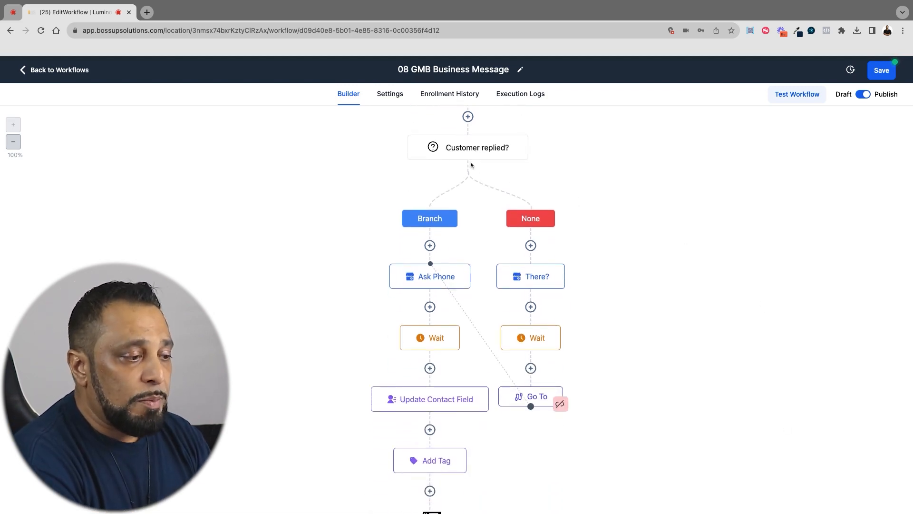
{"action": "left_click", "coordinate": [435, 280]}
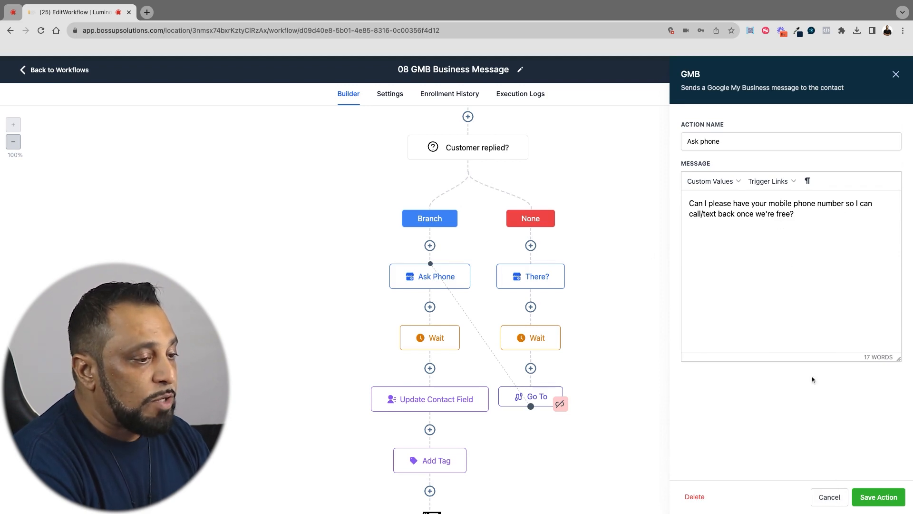
{"action": "left_click", "coordinate": [827, 502]}
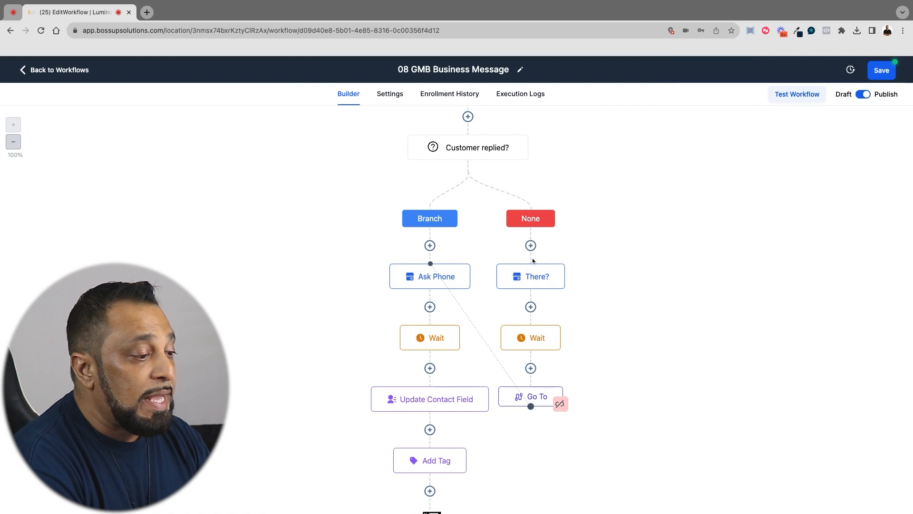
Insert the contact's first-name custom value before "Are you still there?" in the There? action's message and save the action
{"action": "left_click", "coordinate": [531, 280]}
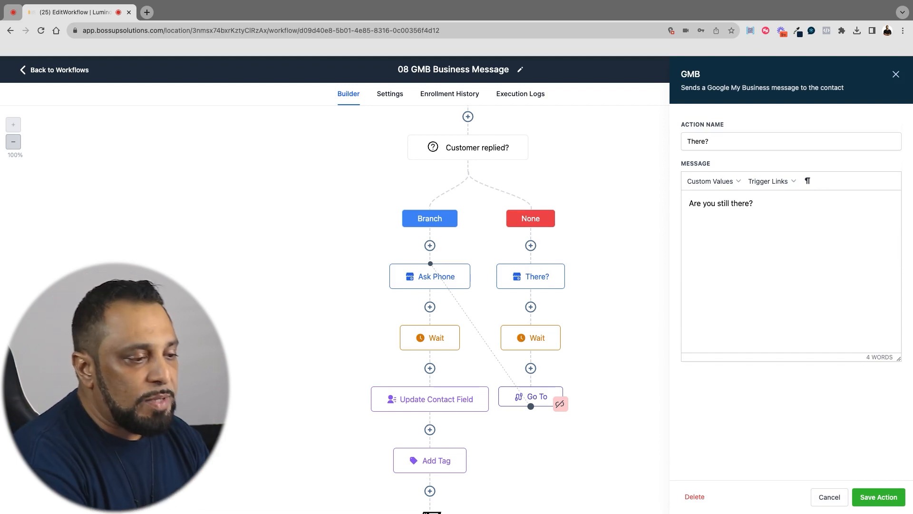
{"action": "left_click", "coordinate": [711, 181]}
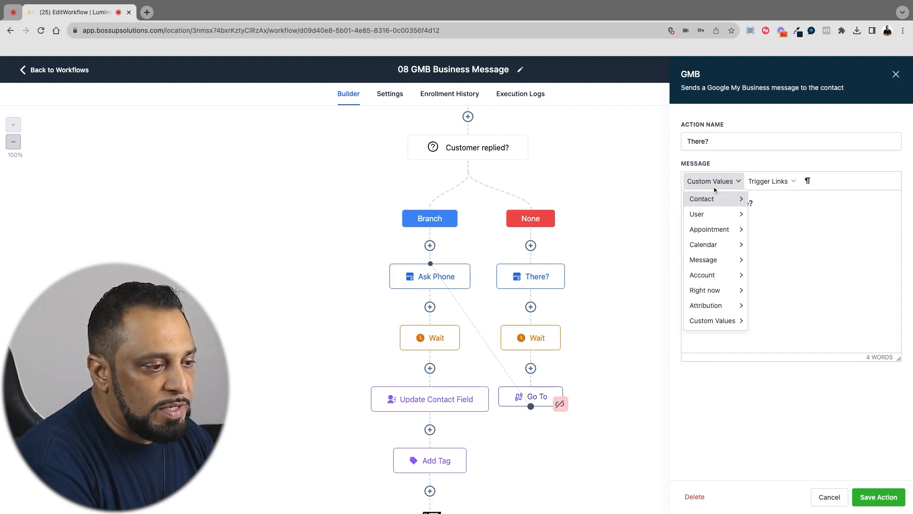
{"action": "mouse_move", "coordinate": [713, 199]}
{"action": "left_click", "coordinate": [769, 216]}
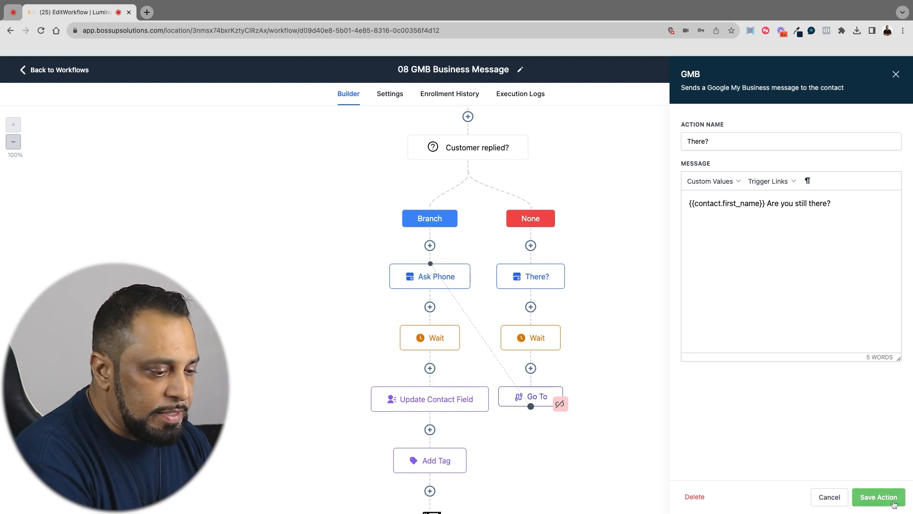
{"action": "left_click", "coordinate": [878, 497]}
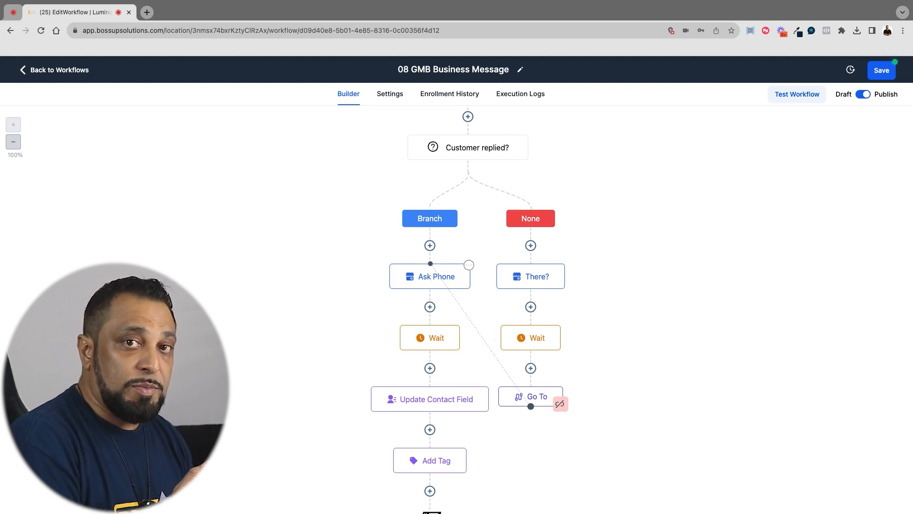
Save the 08 GMB Business Message workflow and return to the Bonus Automations workflow list
{"action": "scroll", "coordinate": [431, 353], "scroll_direction": "down", "scroll_amount": 2}
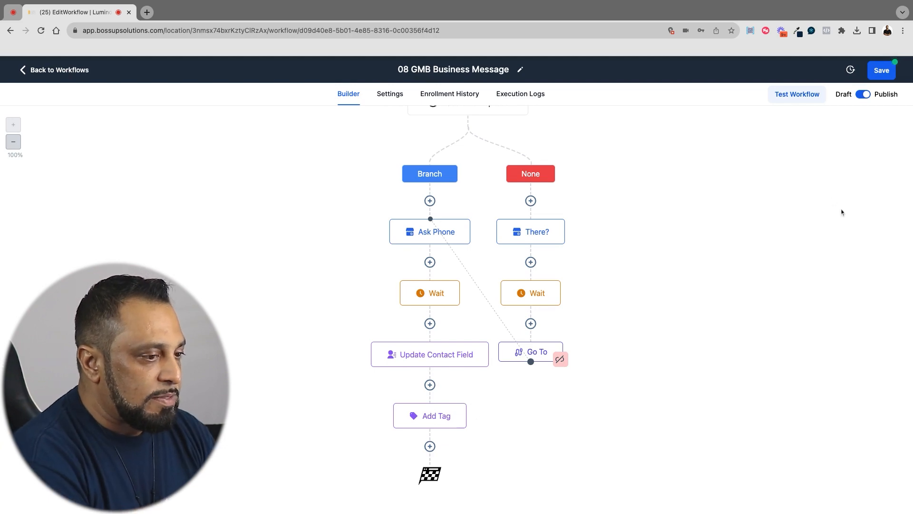
{"action": "left_click", "coordinate": [892, 70]}
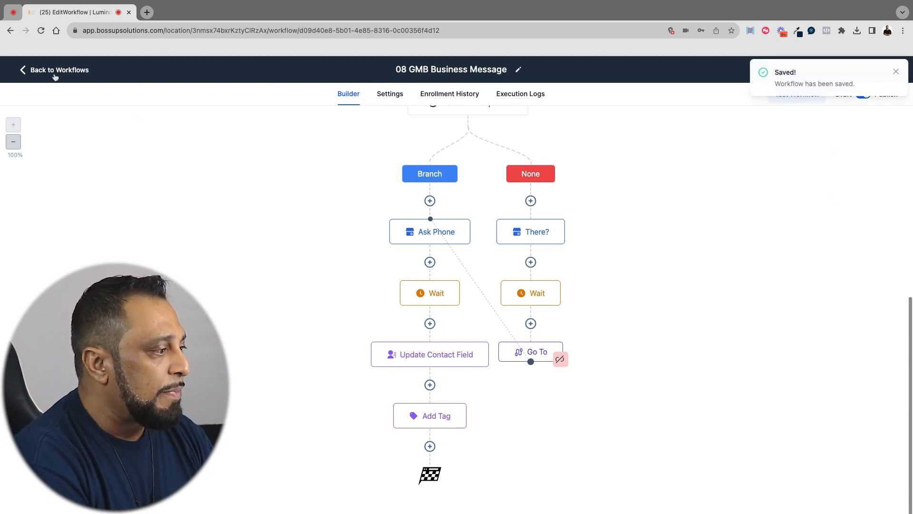
{"action": "left_click", "coordinate": [57, 70]}
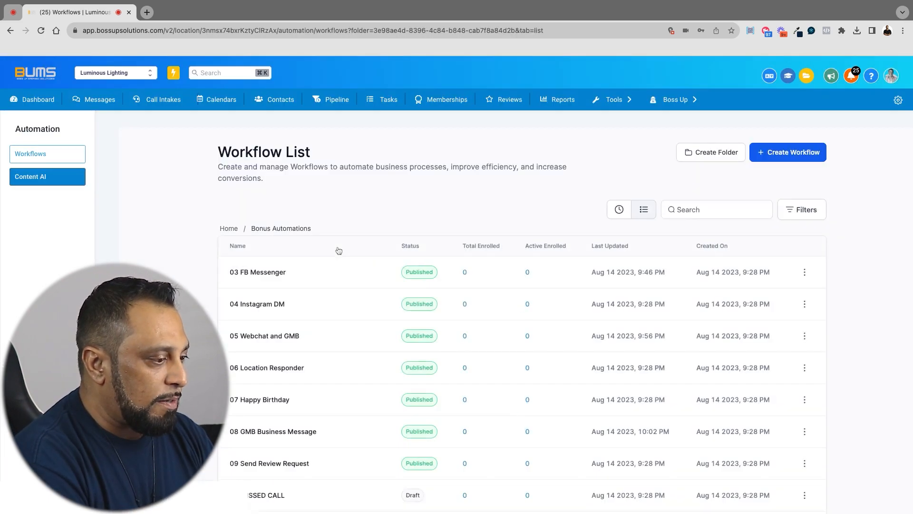
{"action": "scroll", "coordinate": [338, 250], "scroll_direction": "down", "scroll_amount": 1}
{"action": "scroll", "coordinate": [338, 251], "scroll_direction": "down", "scroll_amount": 2}
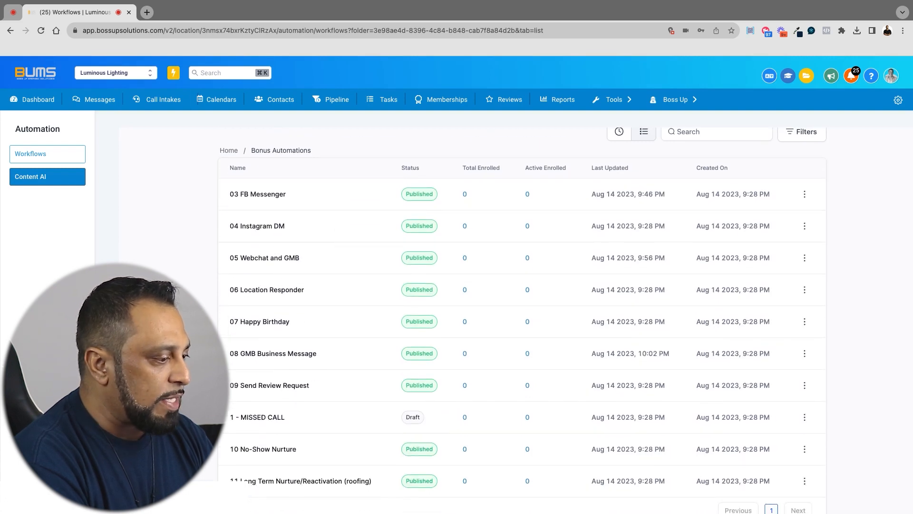
Open the 09 Send Review Request workflow and check its appointment-showed, tag-added and opportunity-won triggers
{"action": "left_click", "coordinate": [277, 389]}
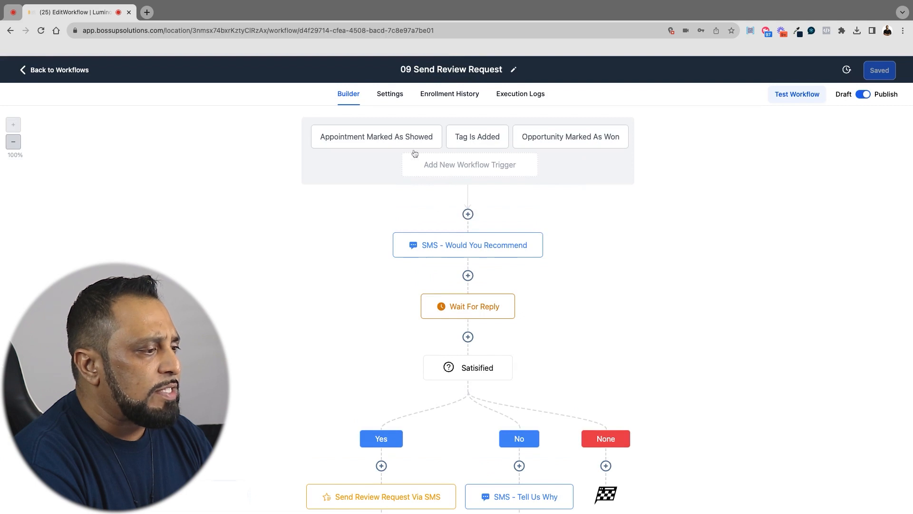
{"action": "left_click", "coordinate": [400, 142]}
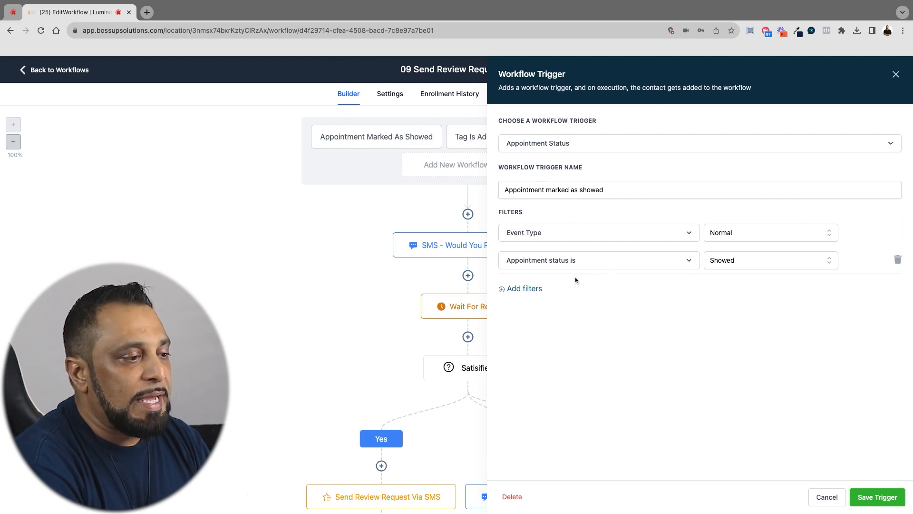
{"action": "left_click", "coordinate": [822, 501]}
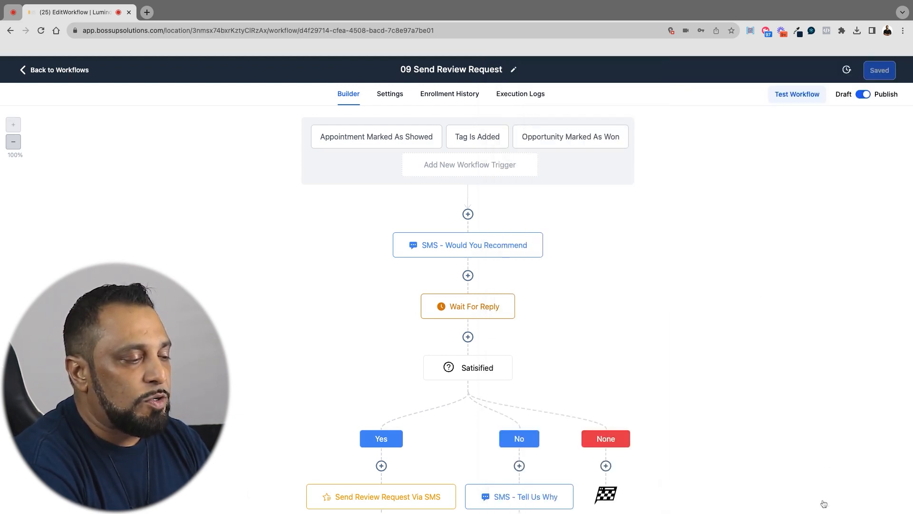
{"action": "left_click", "coordinate": [480, 141]}
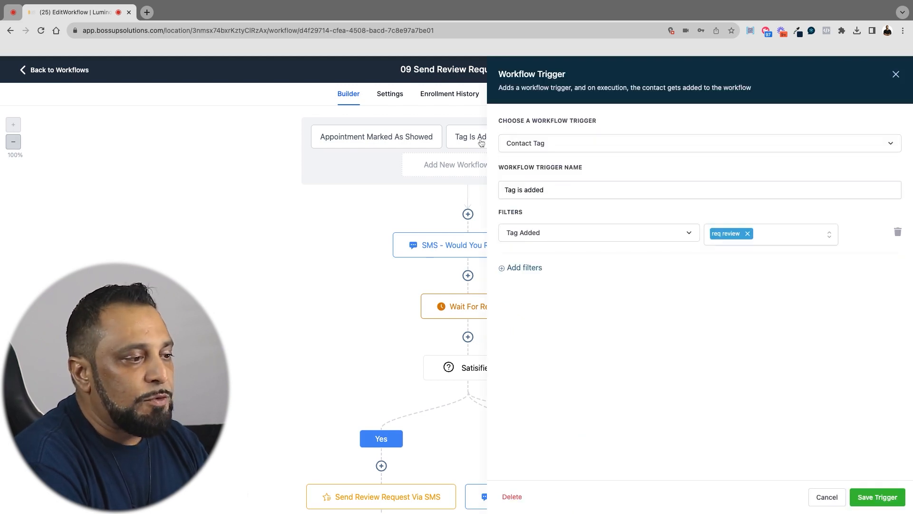
{"action": "left_click", "coordinate": [823, 501]}
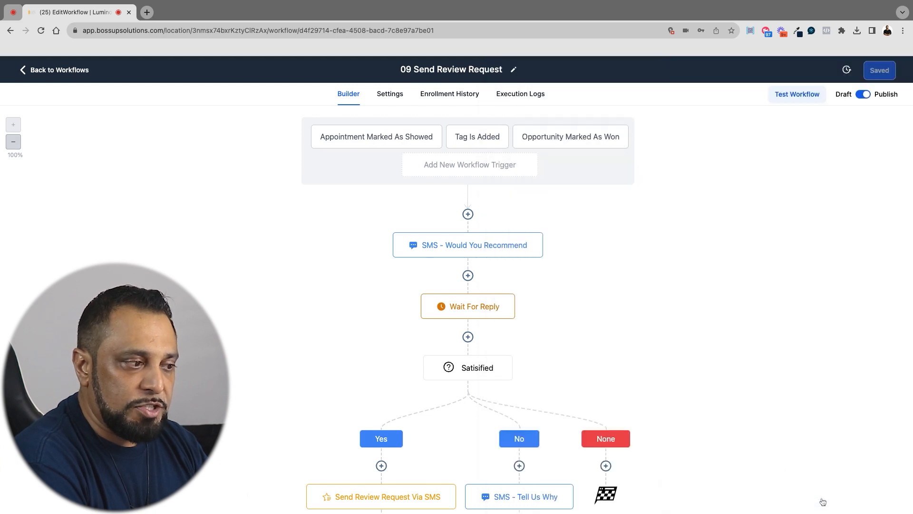
{"action": "left_click", "coordinate": [590, 144]}
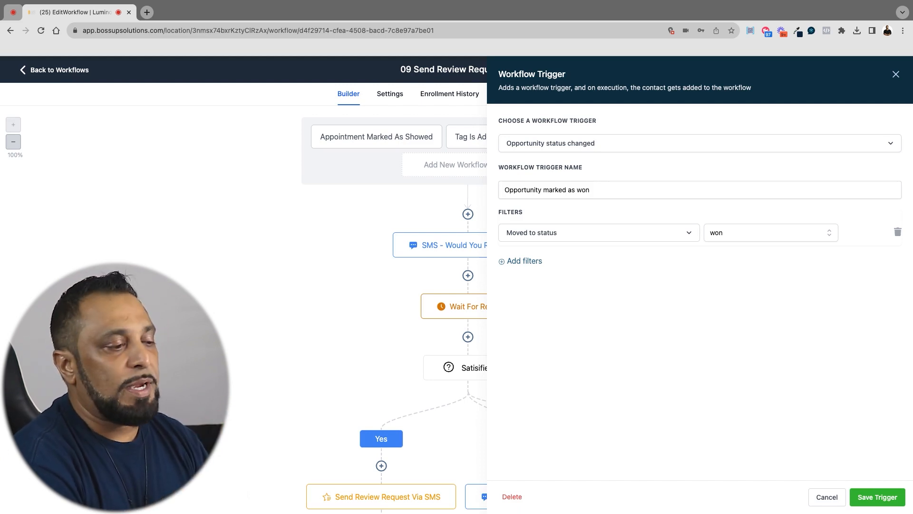
{"action": "left_click", "coordinate": [826, 497]}
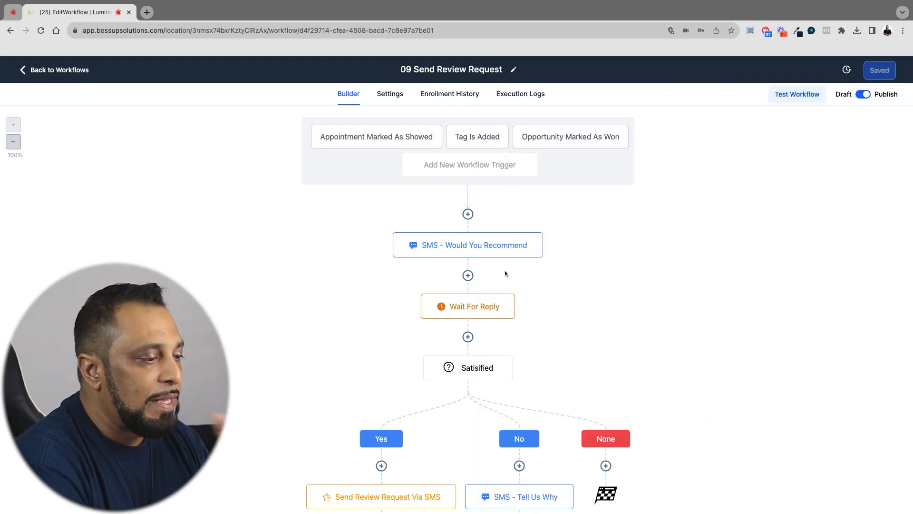
Correct "respont" to "respond" in the message of the SMS - Would You Recommend action and save the action
{"action": "left_click", "coordinate": [489, 251]}
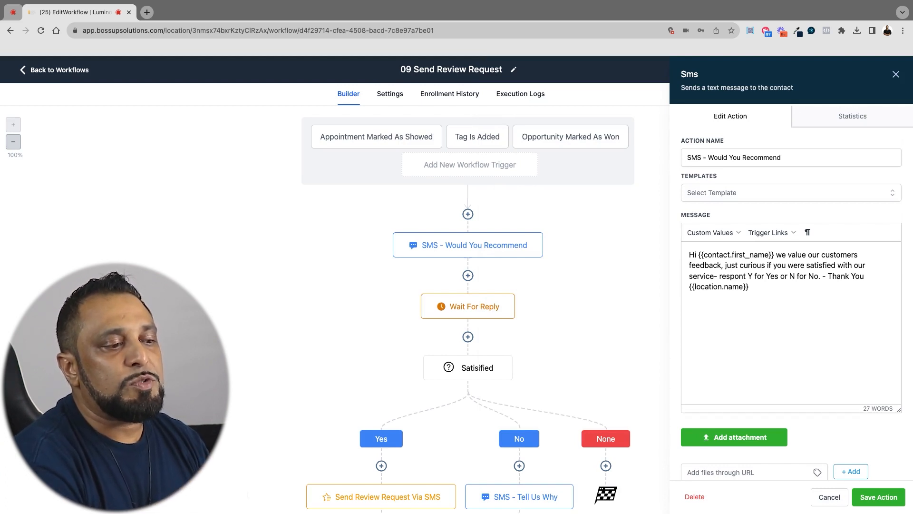
{"action": "left_click", "coordinate": [745, 276]}
{"action": "type", "text": "d"}
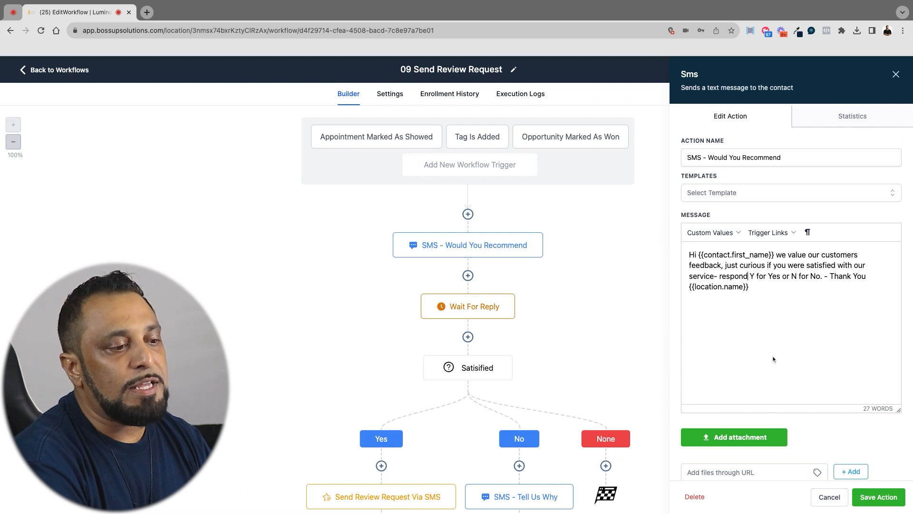
{"action": "left_click", "coordinate": [869, 503]}
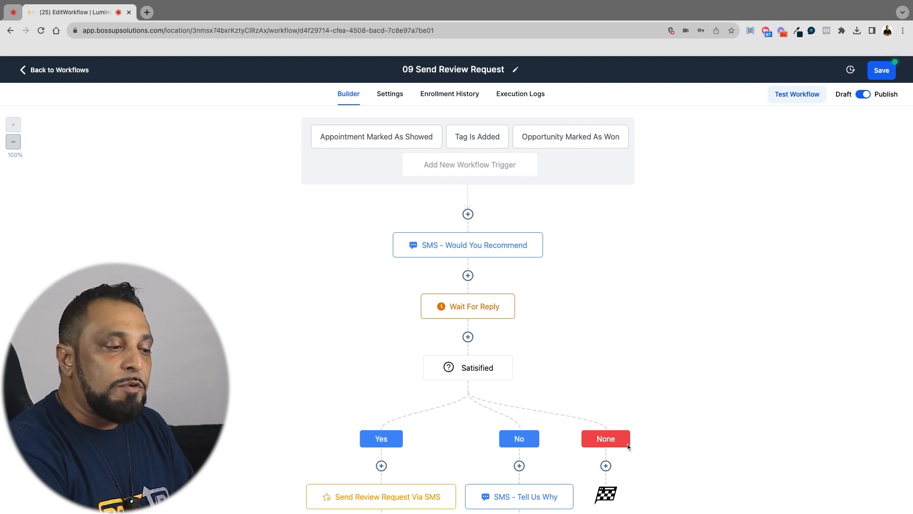
Check the Wait For Reply action and the message of the SMS - Tell Us Why action on the No branch
{"action": "scroll", "coordinate": [626, 444], "scroll_direction": "down", "scroll_amount": 3}
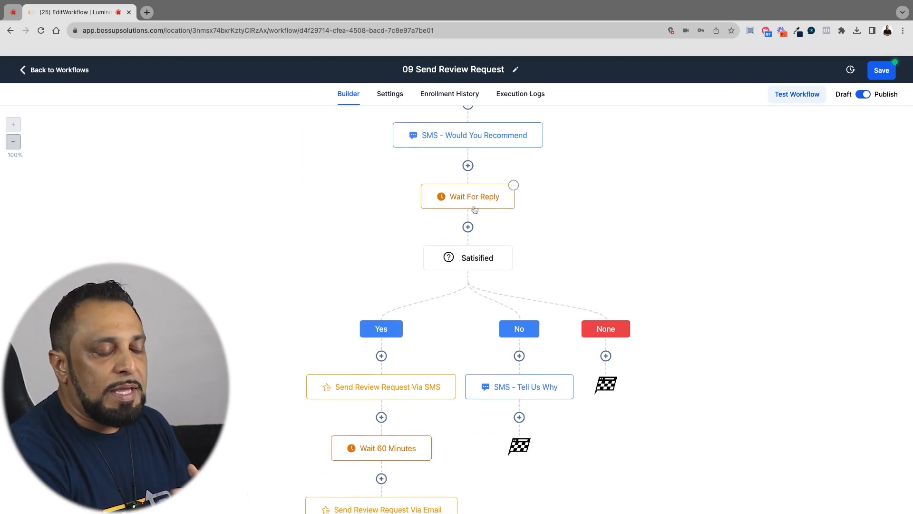
{"action": "left_click", "coordinate": [475, 210]}
{"action": "left_click", "coordinate": [819, 495]}
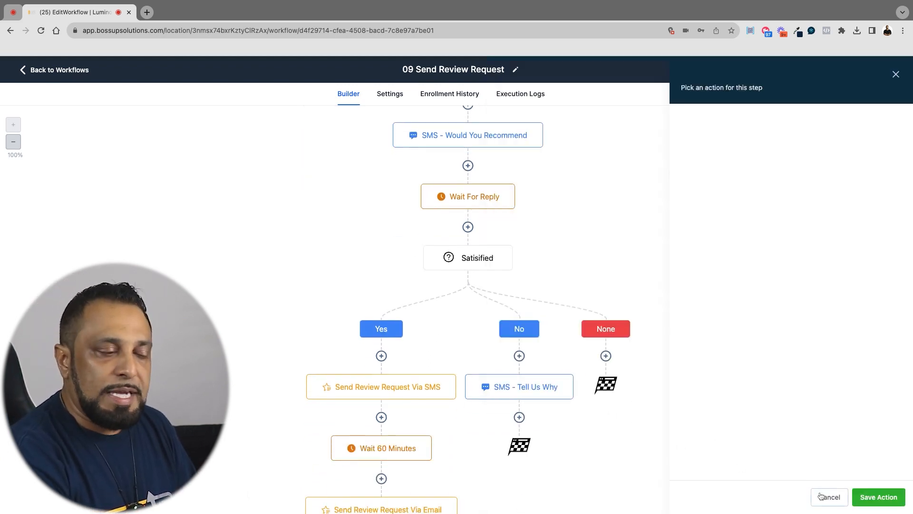
{"action": "scroll", "coordinate": [536, 265], "scroll_direction": "down", "scroll_amount": 1}
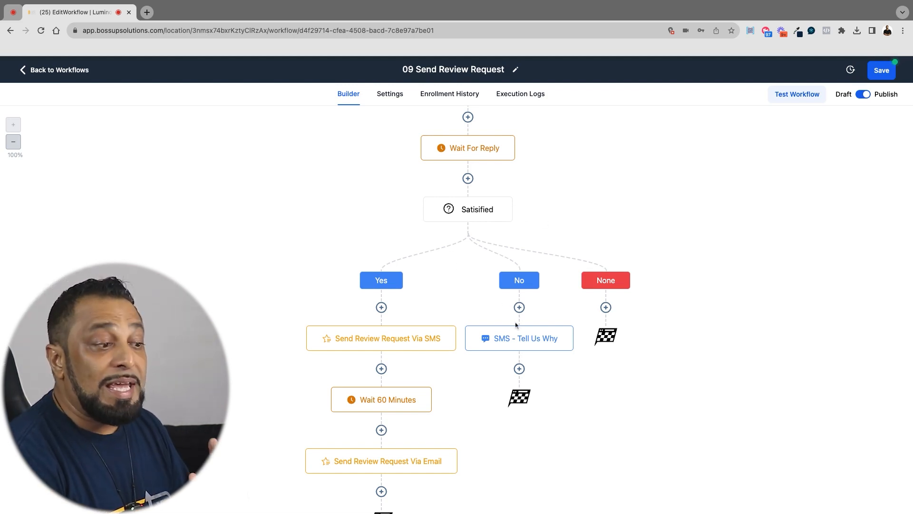
{"action": "left_click", "coordinate": [514, 340]}
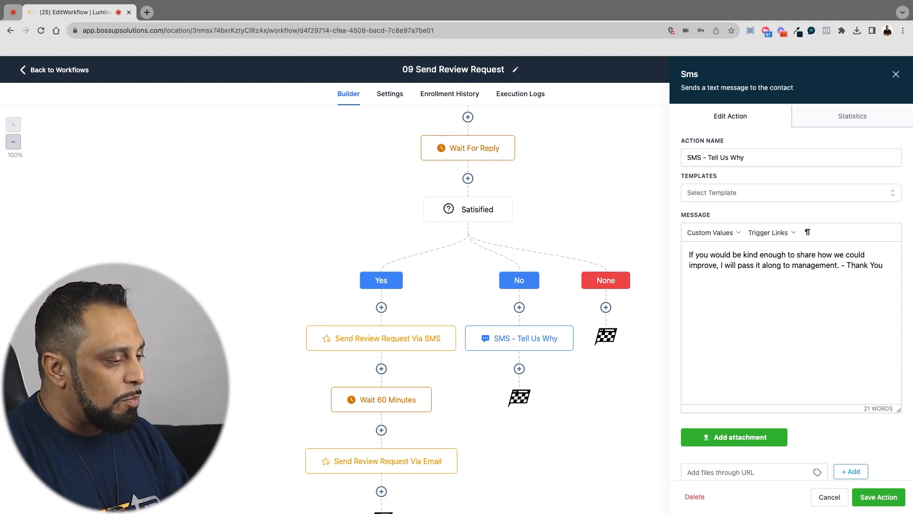
{"action": "left_click", "coordinate": [830, 494]}
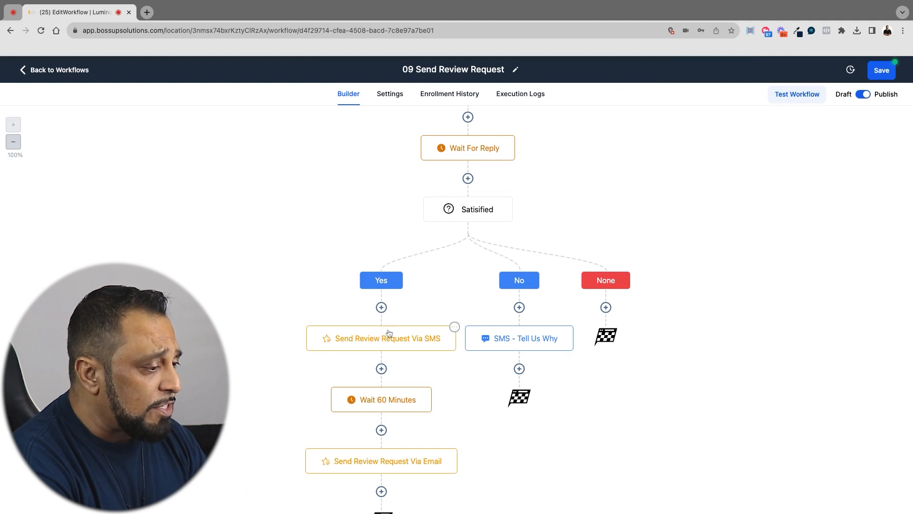
Check the review type in the Send Review Request via SMS and via Email actions on the Yes branch
{"action": "left_click", "coordinate": [386, 349]}
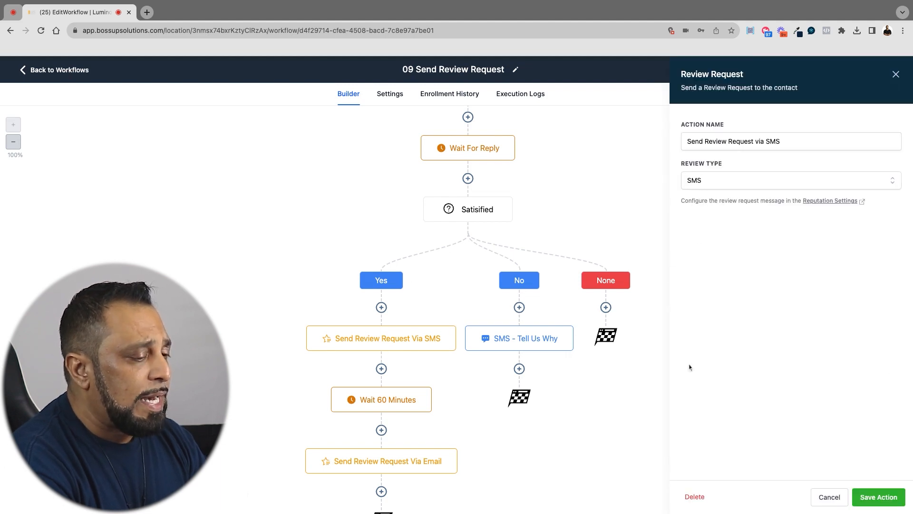
{"action": "left_click", "coordinate": [829, 496]}
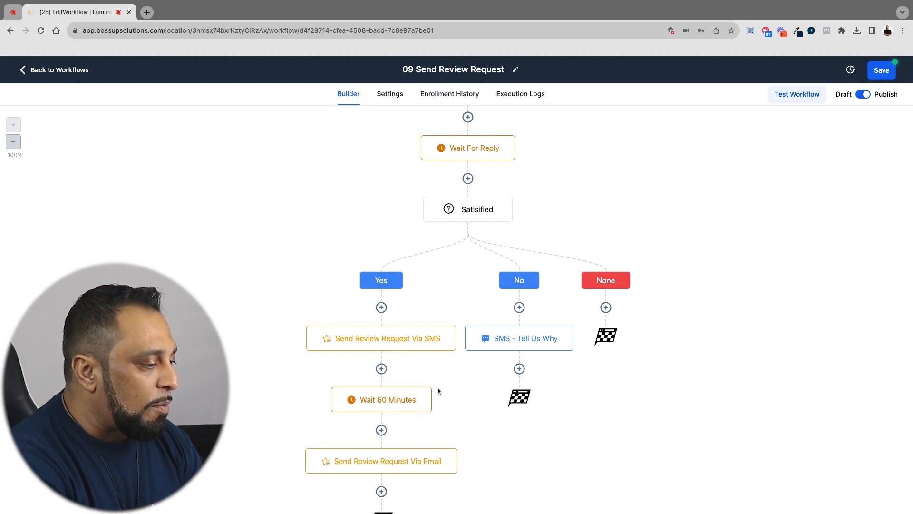
{"action": "scroll", "coordinate": [395, 409], "scroll_direction": "down", "scroll_amount": 2}
{"action": "left_click", "coordinate": [388, 419]}
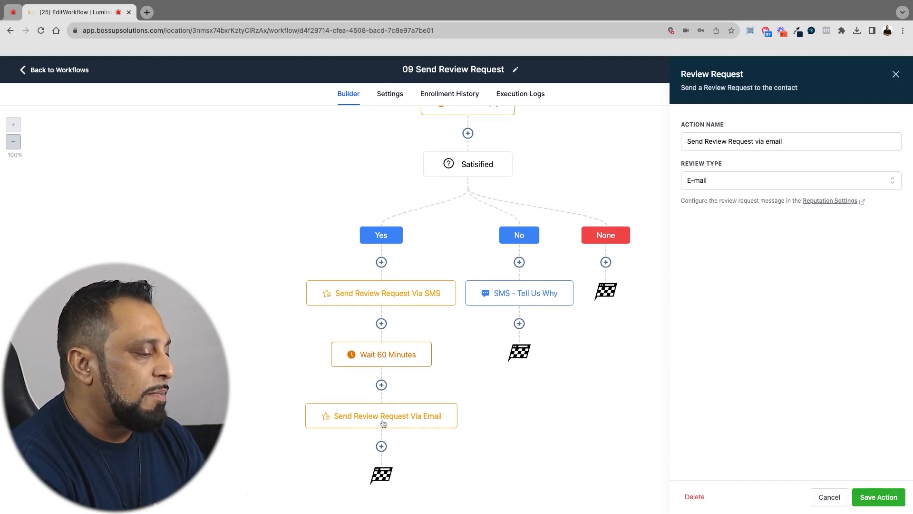
{"action": "left_click", "coordinate": [828, 500]}
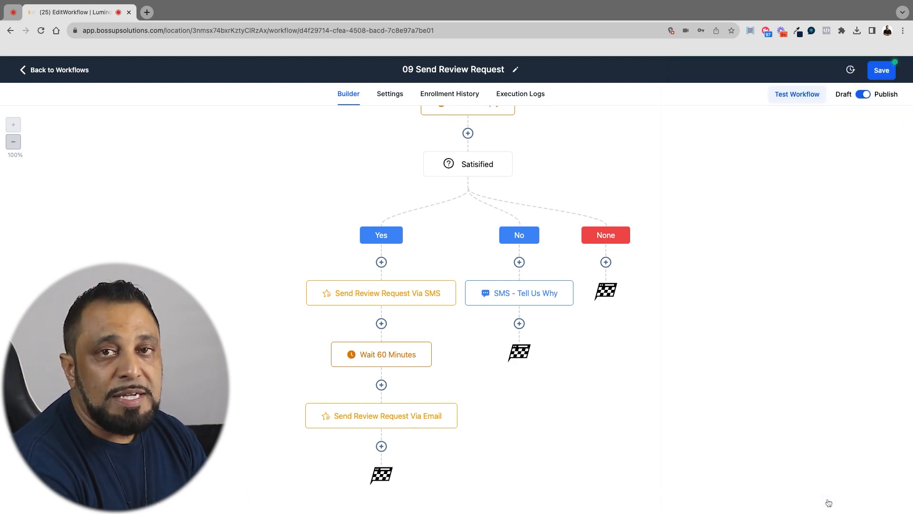
Change the delay's time unit and set its value to 20 in the Wait 60 Minutes action, saving the action and the workflow
{"action": "left_click", "coordinate": [397, 359]}
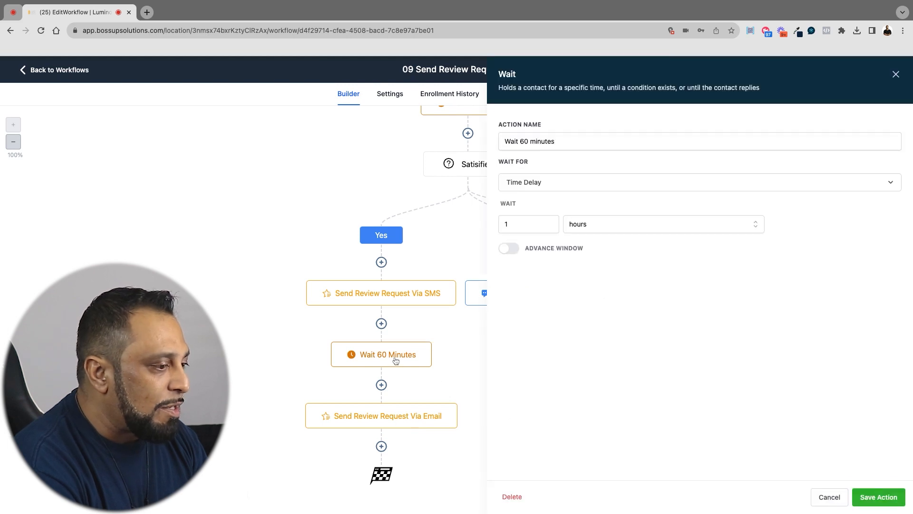
{"action": "left_click", "coordinate": [608, 230]}
{"action": "left_click", "coordinate": [585, 246]}
{"action": "left_click_drag", "start_coordinate": [520, 224], "coordinate": [473, 227]}
{"action": "type", "text": "20"}
{"action": "left_click", "coordinate": [878, 497]}
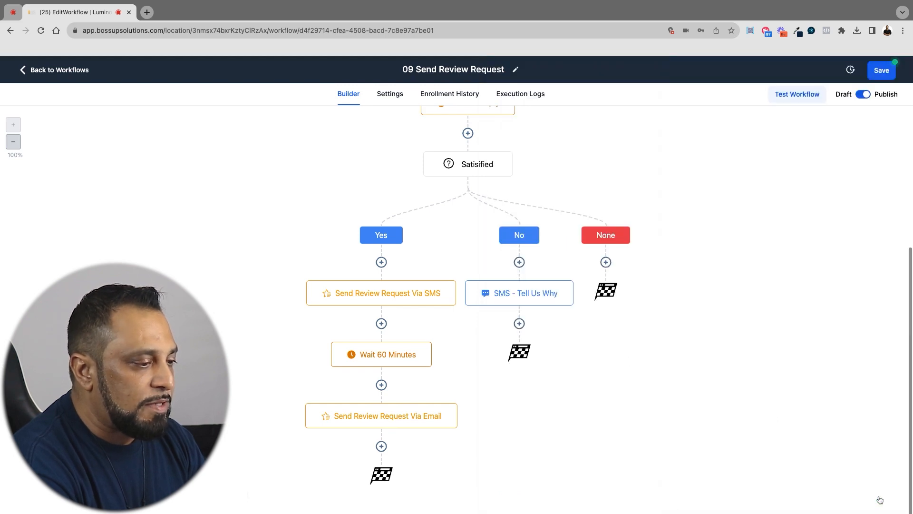
{"action": "left_click", "coordinate": [881, 71]}
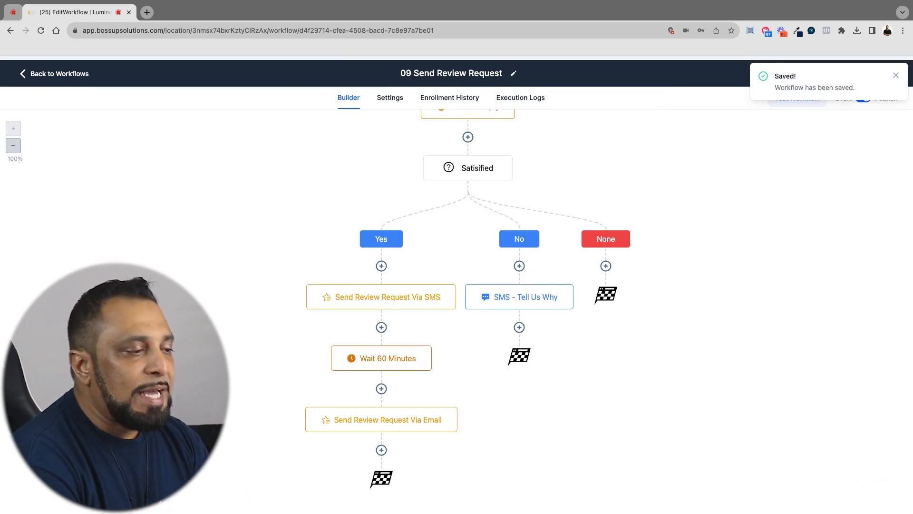
Enable a Specific Time window of 08:00 AM to 5:00 PM, Monday to Friday, in the workflow settings, save, and return to the workflow list
{"action": "scroll", "coordinate": [663, 157], "scroll_direction": "up", "scroll_amount": 4}
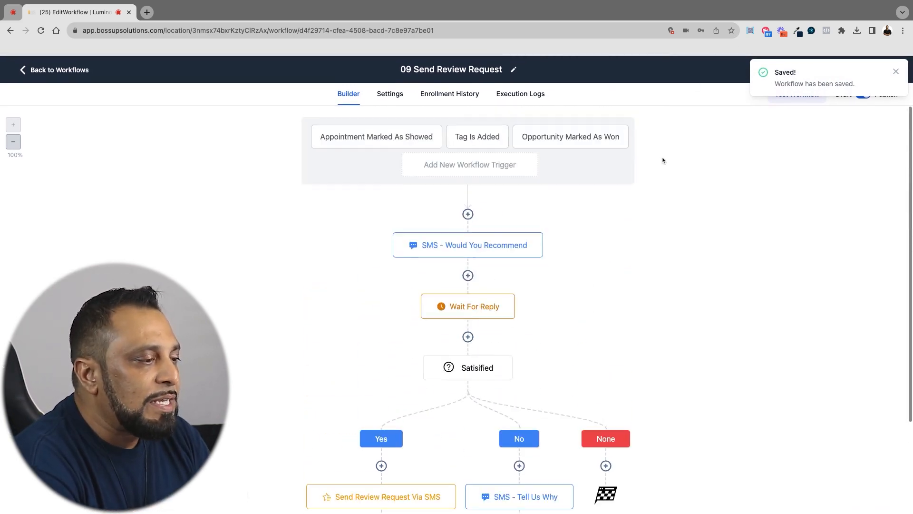
{"action": "left_click", "coordinate": [395, 95]}
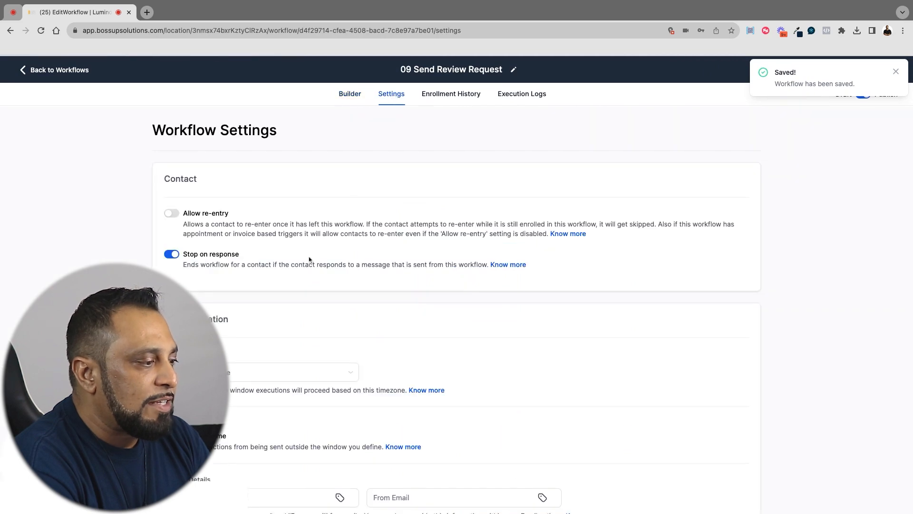
{"action": "scroll", "coordinate": [309, 259], "scroll_direction": "down", "scroll_amount": 3}
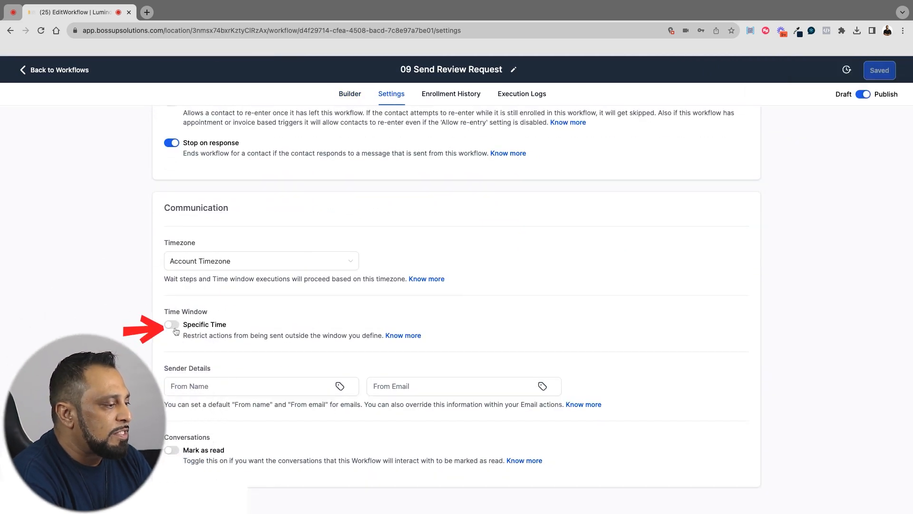
{"action": "left_click", "coordinate": [172, 325]}
{"action": "scroll", "coordinate": [355, 319], "scroll_direction": "down", "scroll_amount": 2}
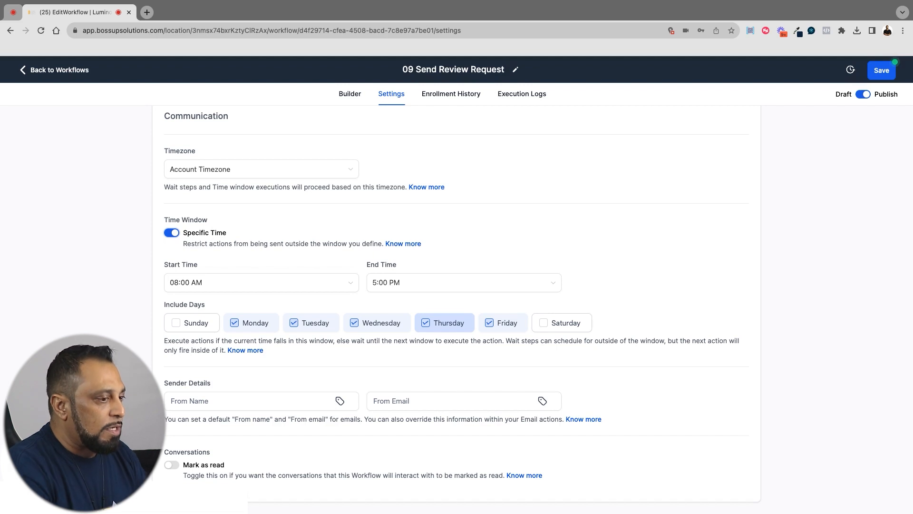
{"action": "left_click", "coordinate": [881, 70]}
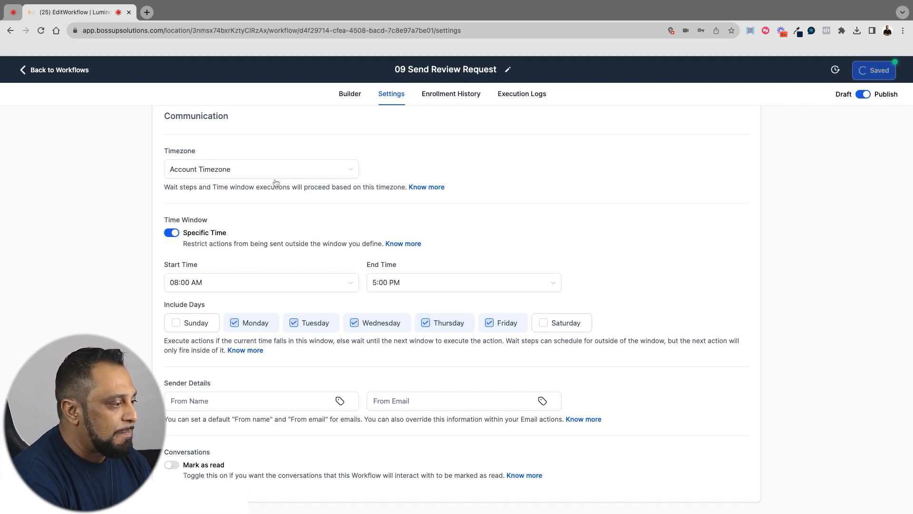
{"action": "left_click", "coordinate": [67, 70]}
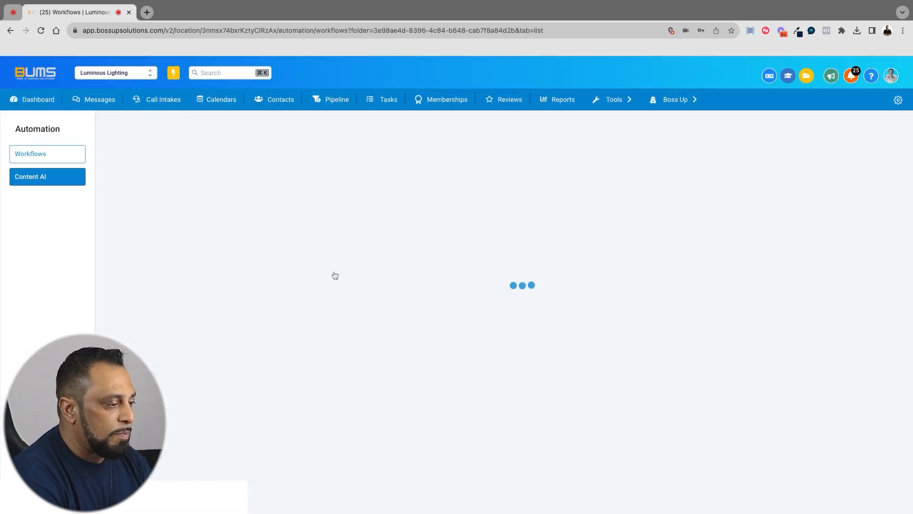
Delete the 1 - MISSED CALL draft workflow from Bonus Automations, entering CONFIRM to approve the deletion
{"action": "scroll", "coordinate": [334, 274], "scroll_direction": "down", "scroll_amount": 3}
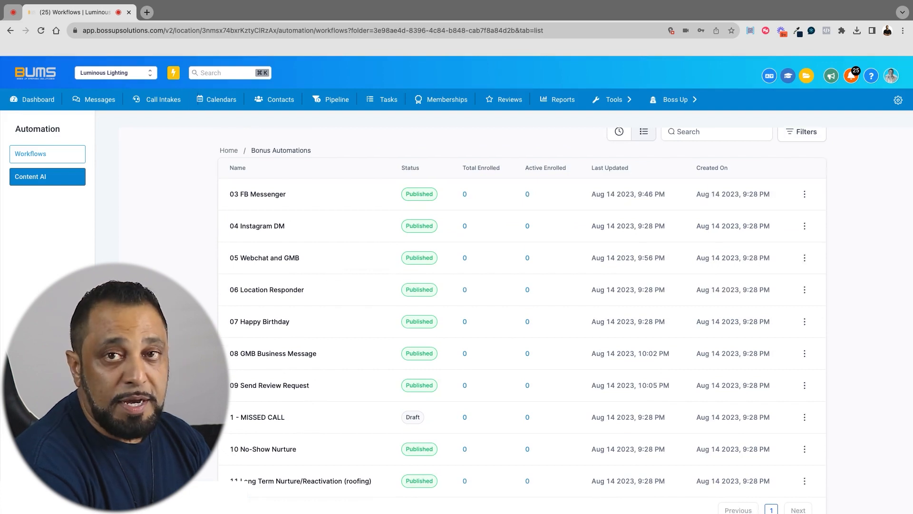
{"action": "scroll", "coordinate": [356, 342], "scroll_direction": "down", "scroll_amount": 2}
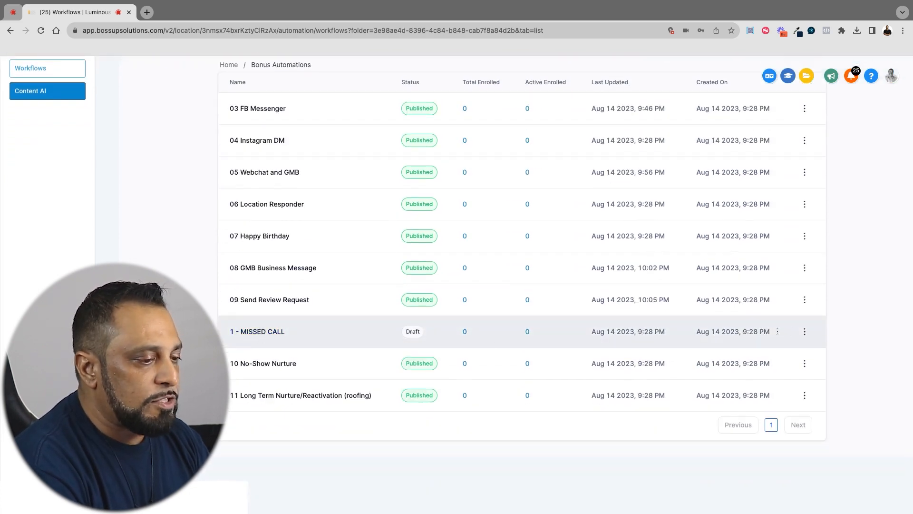
{"action": "left_click", "coordinate": [805, 331]}
{"action": "left_click", "coordinate": [792, 428]}
{"action": "left_click", "coordinate": [532, 278]}
{"action": "type", "text": "Confirm"}
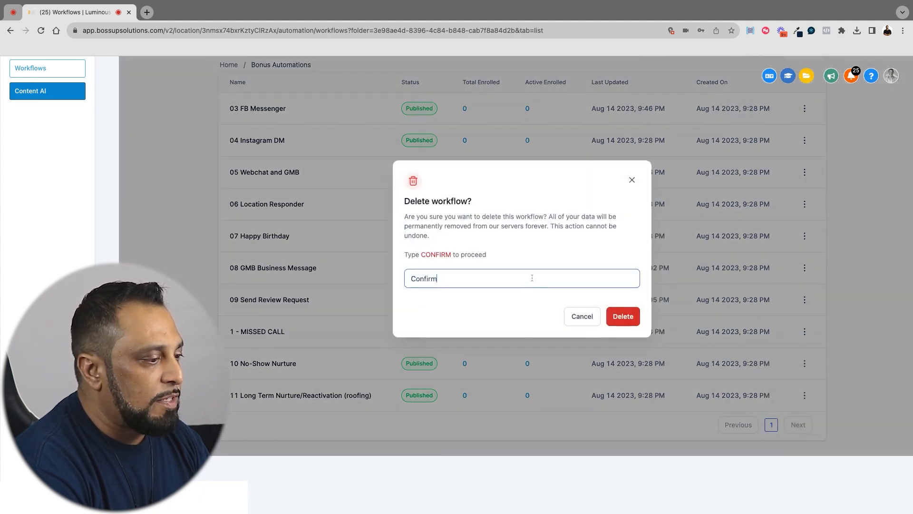
{"action": "key", "text": "ctrl+a"}
{"action": "type", "text": "CONFIRM"}
{"action": "left_click", "coordinate": [623, 316]}
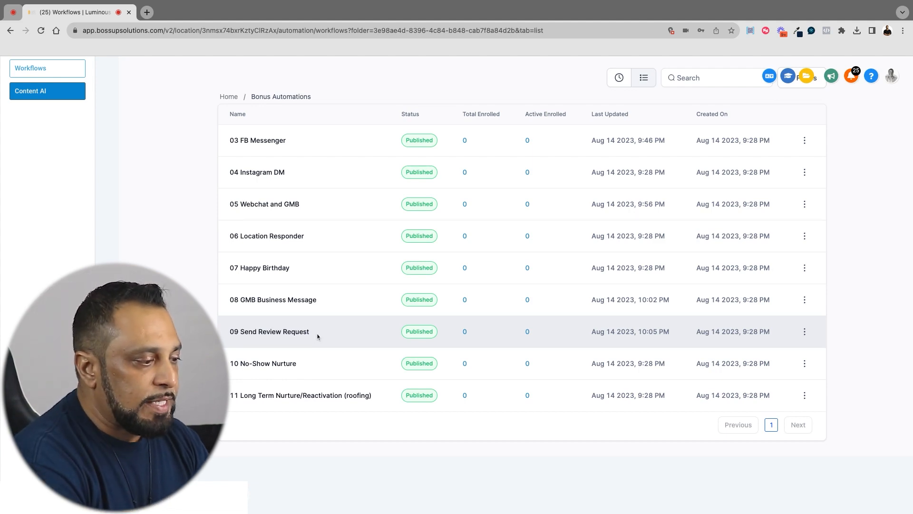
Reopen the 09 Send Review Request workflow, switch it from Publish to Draft, and save it
{"action": "left_click", "coordinate": [303, 334]}
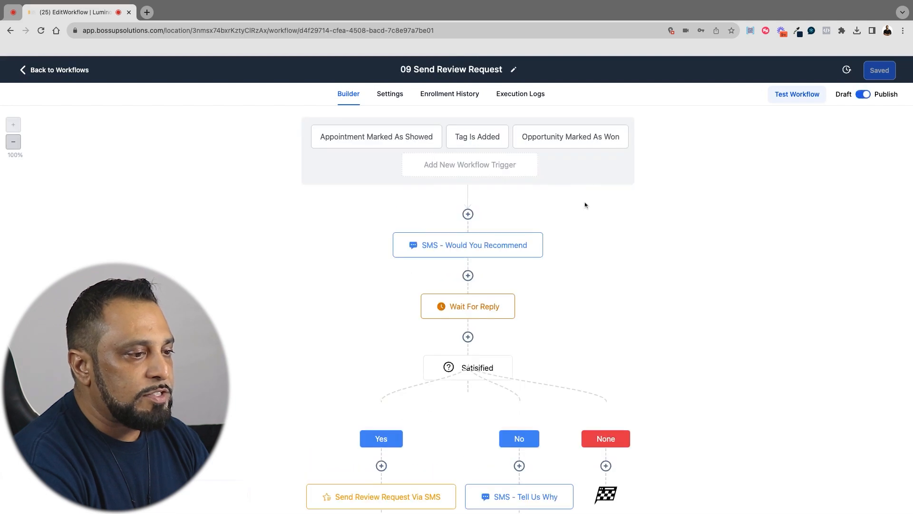
{"action": "left_click", "coordinate": [863, 95]}
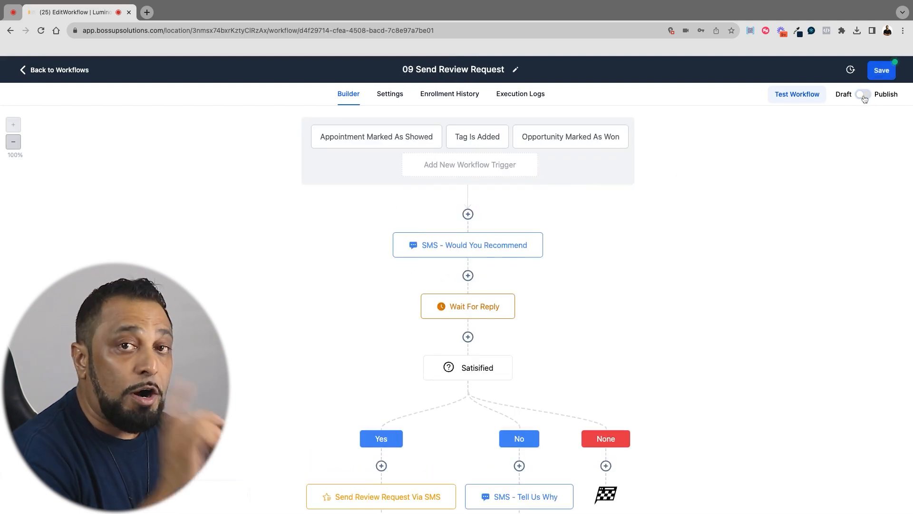
{"action": "left_click", "coordinate": [881, 70]}
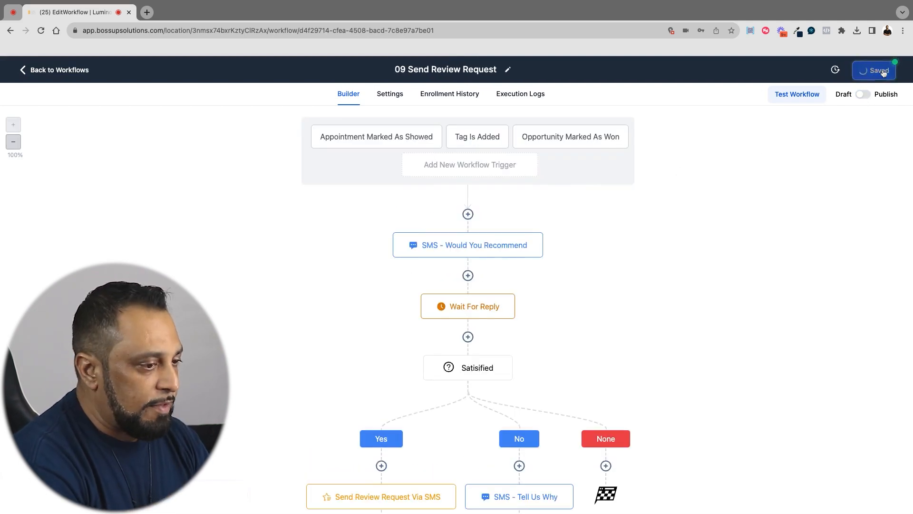
Return to the workflow list and duplicate the 09 Send Review Request workflow, naming the copy 09 (MOD) Send Review Request
{"action": "left_click", "coordinate": [77, 71]}
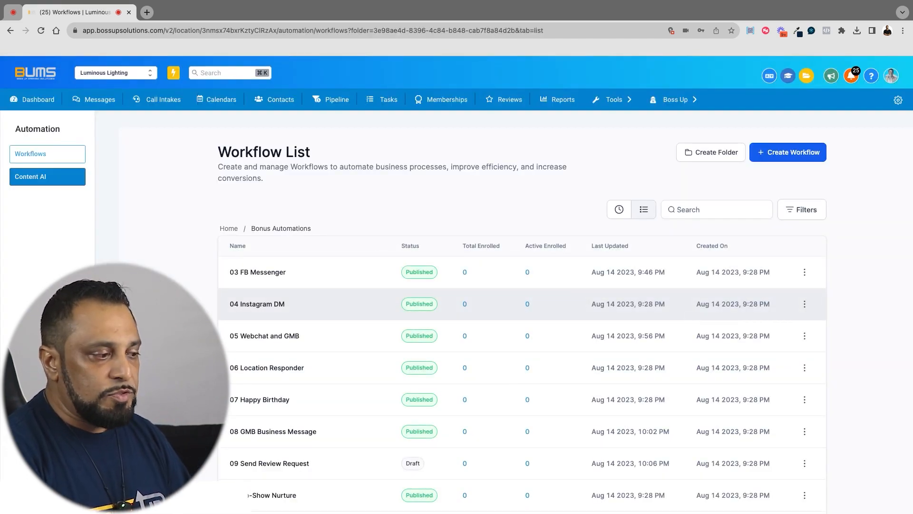
{"action": "scroll", "coordinate": [523, 309], "scroll_direction": "down", "scroll_amount": 2}
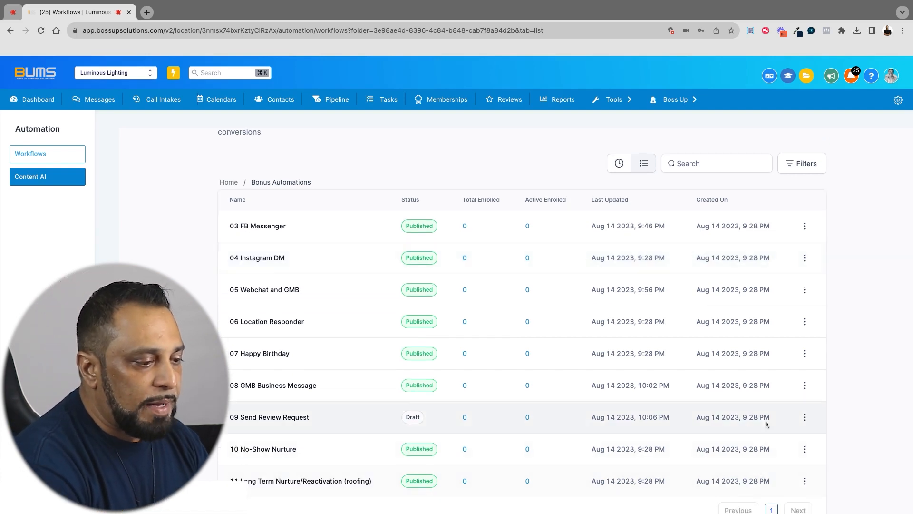
{"action": "left_click", "coordinate": [805, 417]}
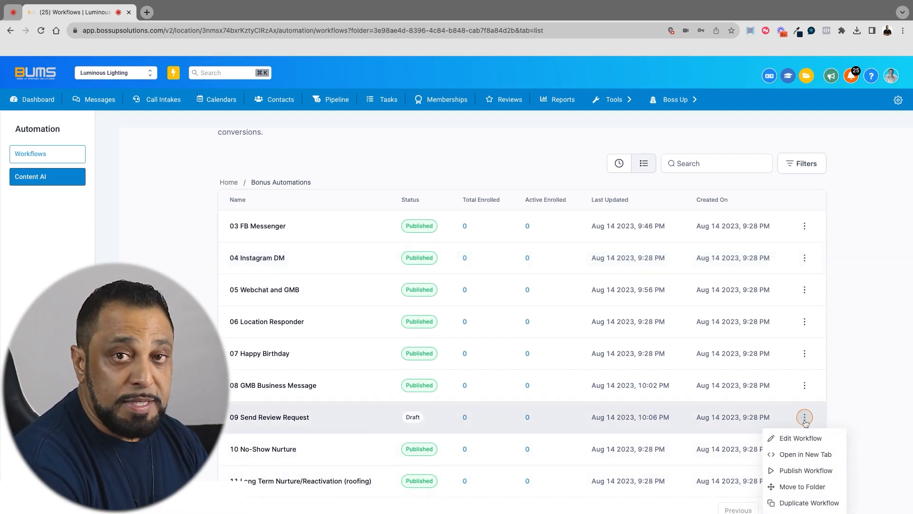
{"action": "scroll", "coordinate": [805, 418], "scroll_direction": "down", "scroll_amount": 3}
{"action": "left_click", "coordinate": [803, 419]}
{"action": "left_click", "coordinate": [523, 261]}
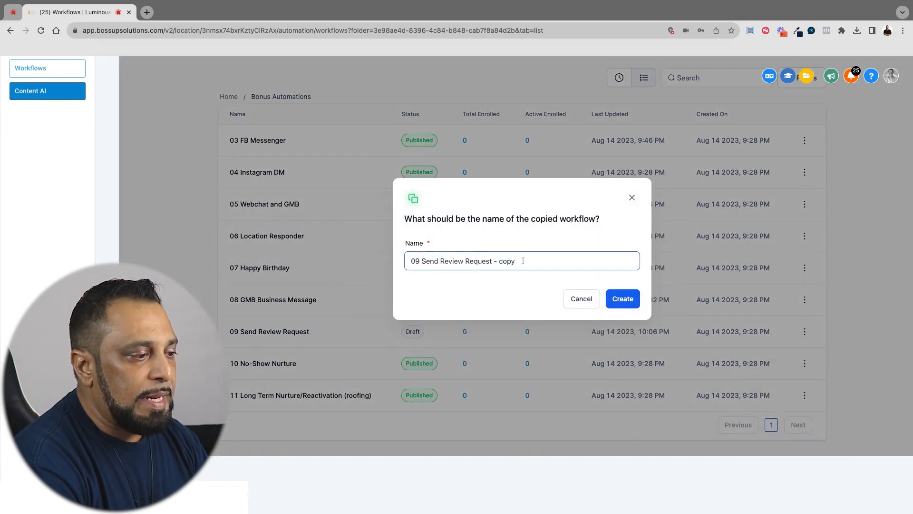
{"action": "left_click", "coordinate": [420, 262]}
{"action": "type", "text": "(M"}
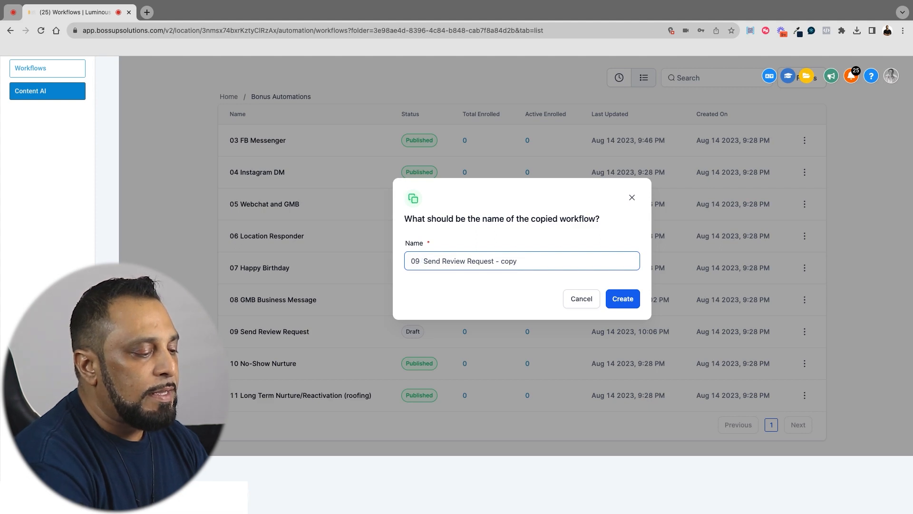
{"action": "type", "text": "OD)"}
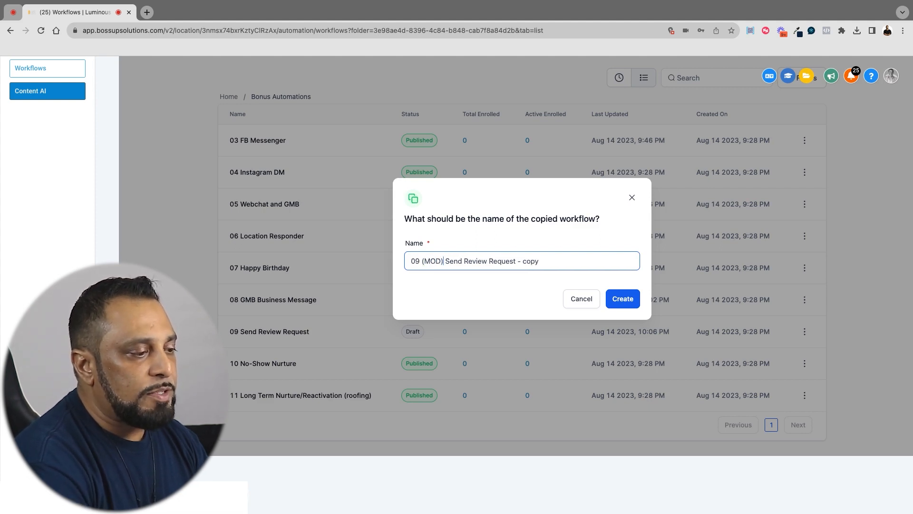
{"action": "left_click", "coordinate": [548, 261]}
{"action": "key", "text": "shift+Left"}
{"action": "key", "text": "shift+Left"}
{"action": "key", "text": "shift+Left"}
{"action": "key", "text": "shift+Left"}
{"action": "key", "text": "shift+Left"}
{"action": "key", "text": "shift+Left"}
{"action": "key", "text": "shift+Left"}
{"action": "key", "text": "BackSpace"}
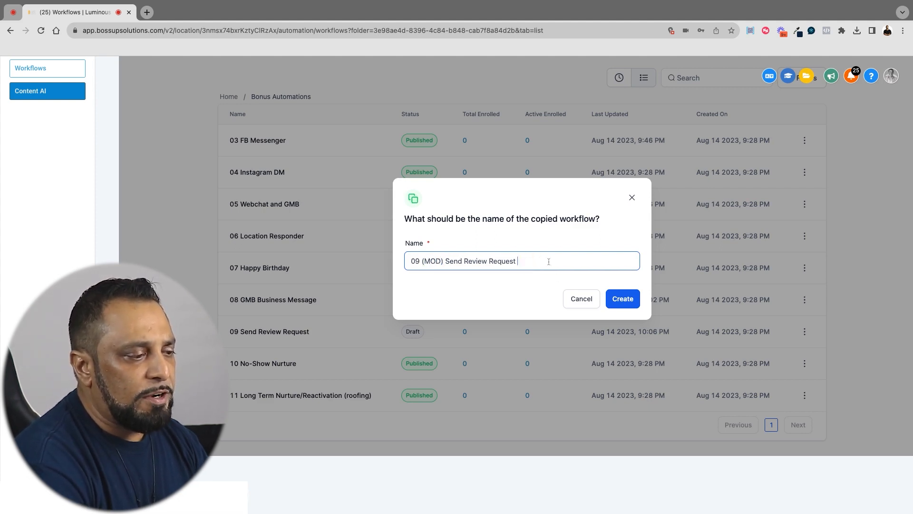
{"action": "left_click", "coordinate": [623, 299]}
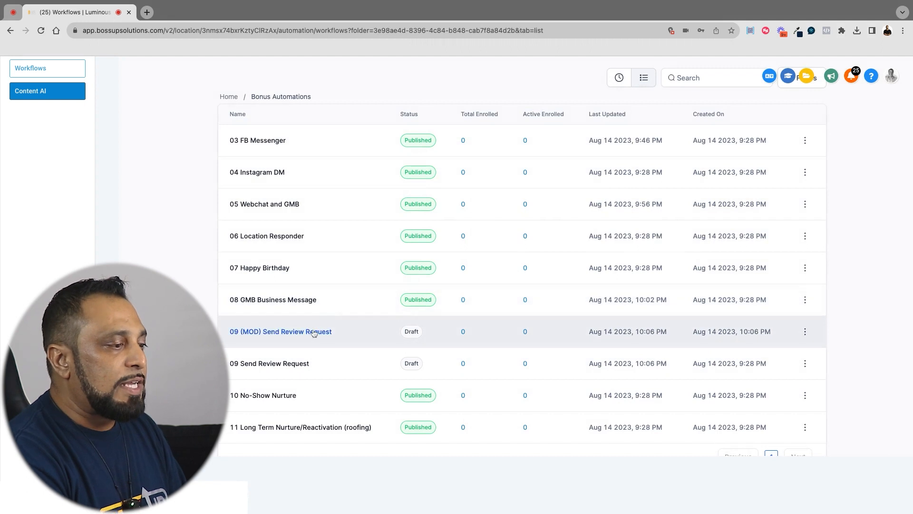
Open the 09 (MOD) Send Review Request workflow to review its triggers and actions, and return to the workflow list
{"action": "left_click", "coordinate": [313, 333]}
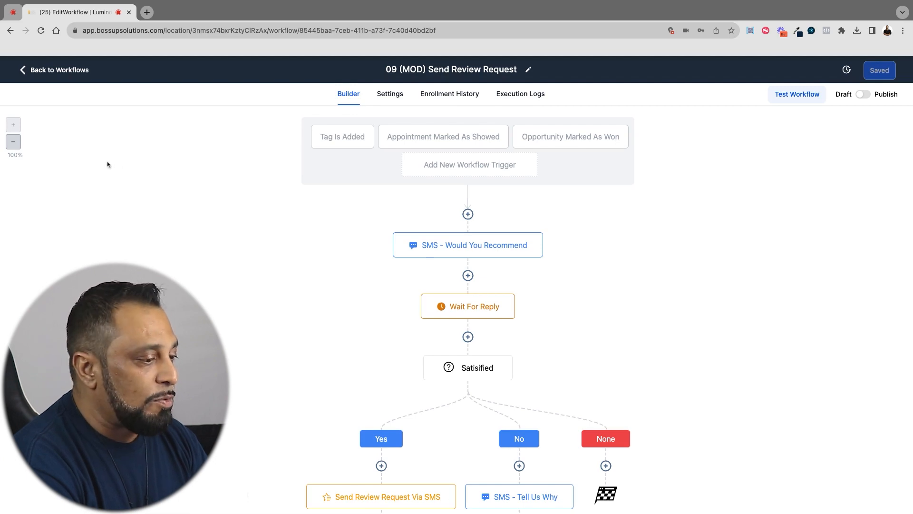
{"action": "left_click", "coordinate": [58, 69]}
{"action": "scroll", "coordinate": [356, 333], "scroll_direction": "down", "scroll_amount": 5}
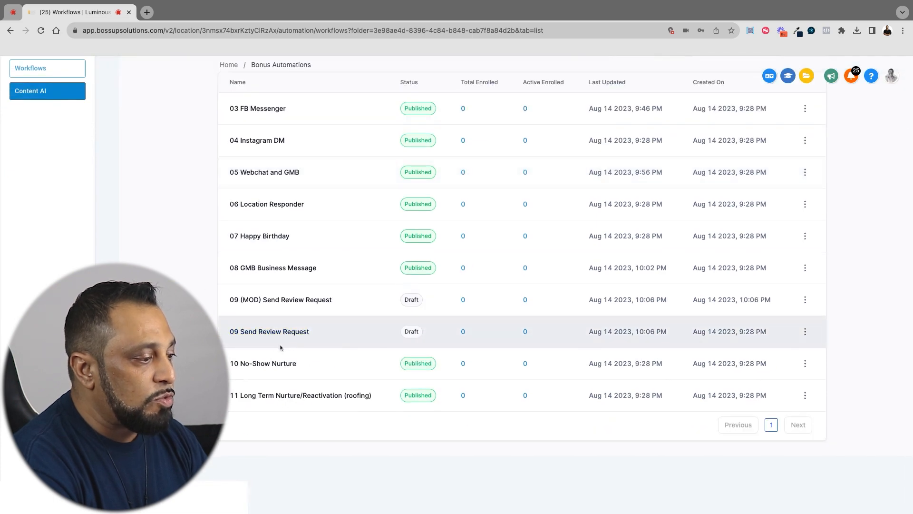
Open the first SMS action in the 10 No-Show Nurture workflow and examine its message and the Appointment and User custom values
{"action": "left_click", "coordinate": [272, 364]}
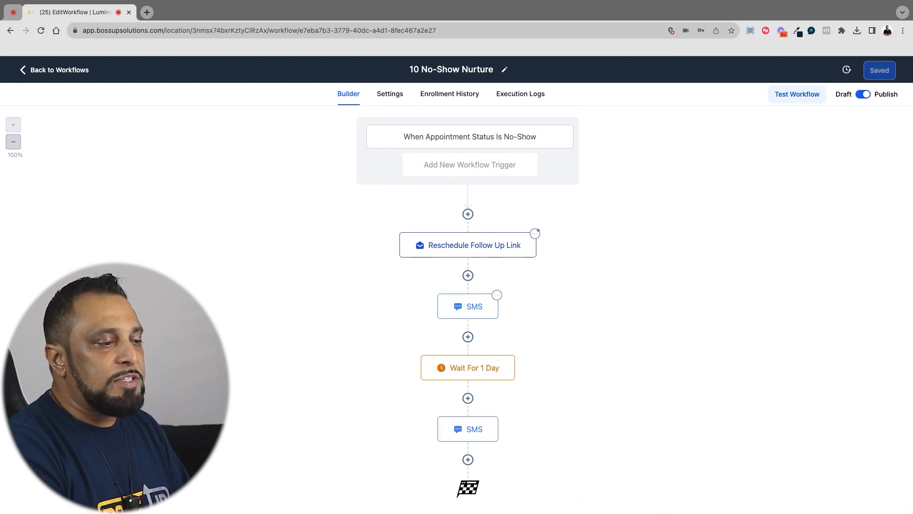
{"action": "left_click", "coordinate": [468, 306]}
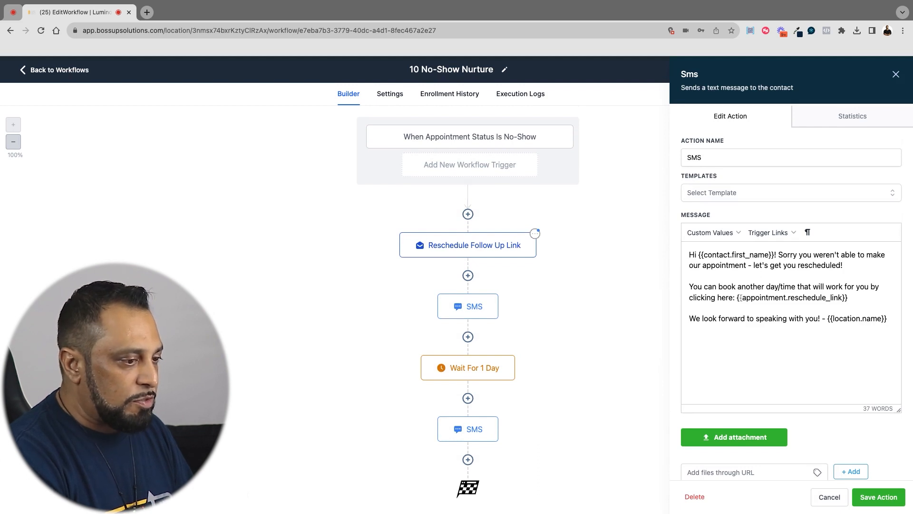
{"action": "left_click", "coordinate": [719, 233]}
{"action": "mouse_move", "coordinate": [714, 288]}
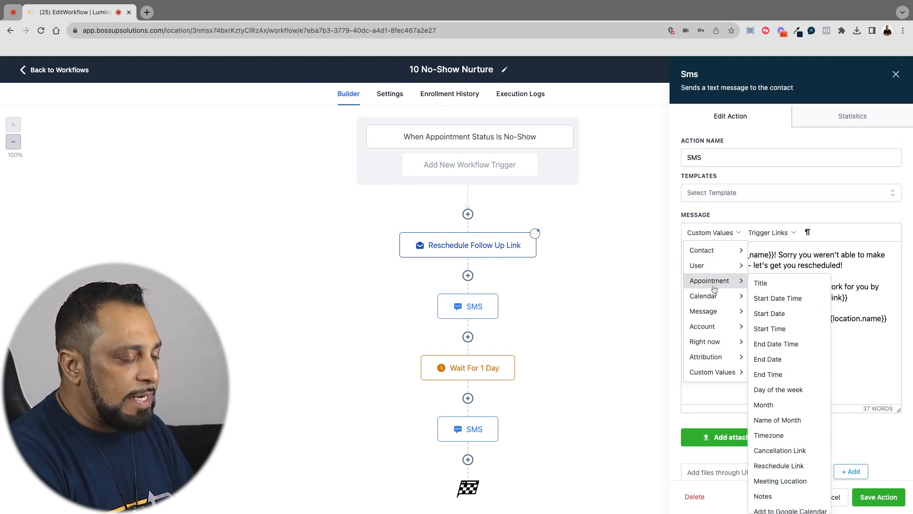
{"action": "mouse_move", "coordinate": [721, 256]}
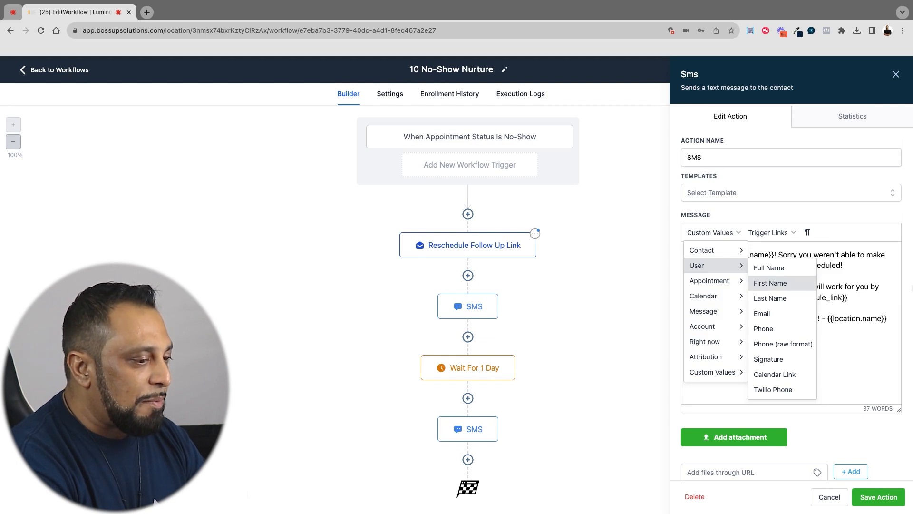
{"action": "left_click", "coordinate": [854, 320]}
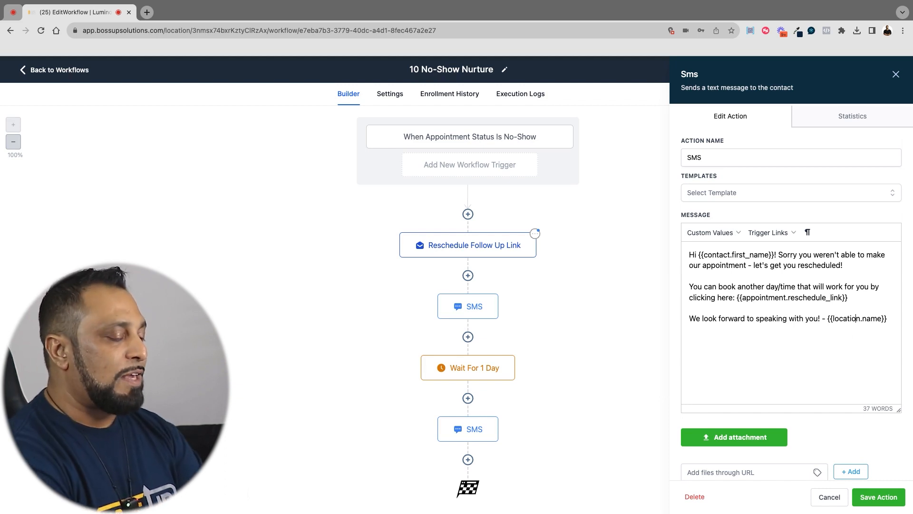
Save the SMS action and the 10 No-Show Nurture workflow, and return to the workflow list
{"action": "left_click", "coordinate": [879, 496]}
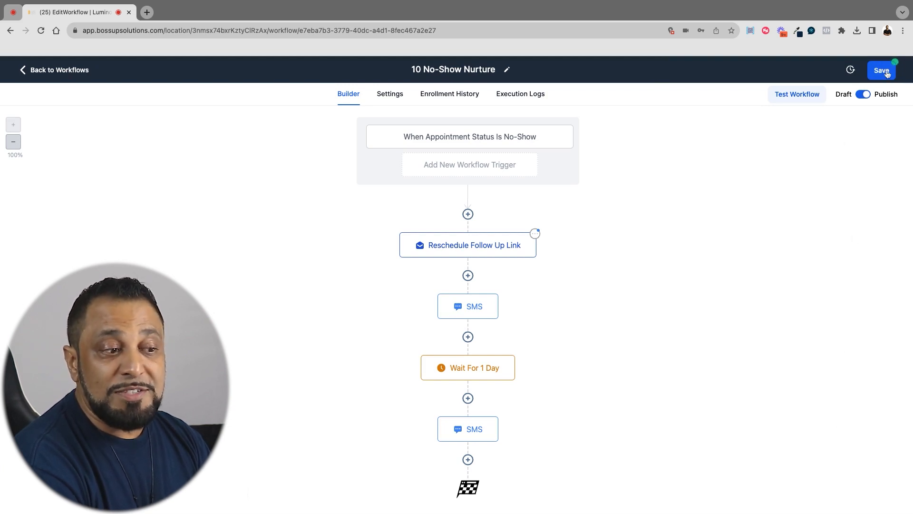
{"action": "left_click", "coordinate": [882, 70]}
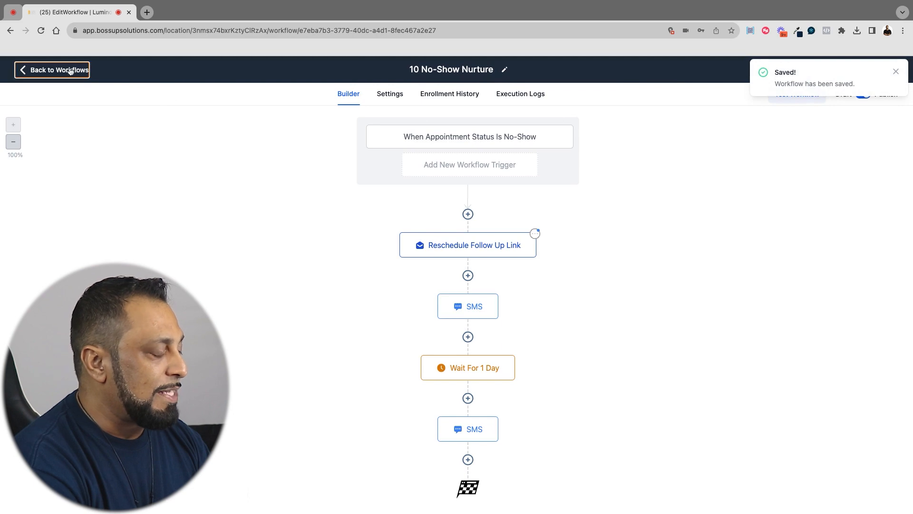
{"action": "left_click", "coordinate": [70, 71]}
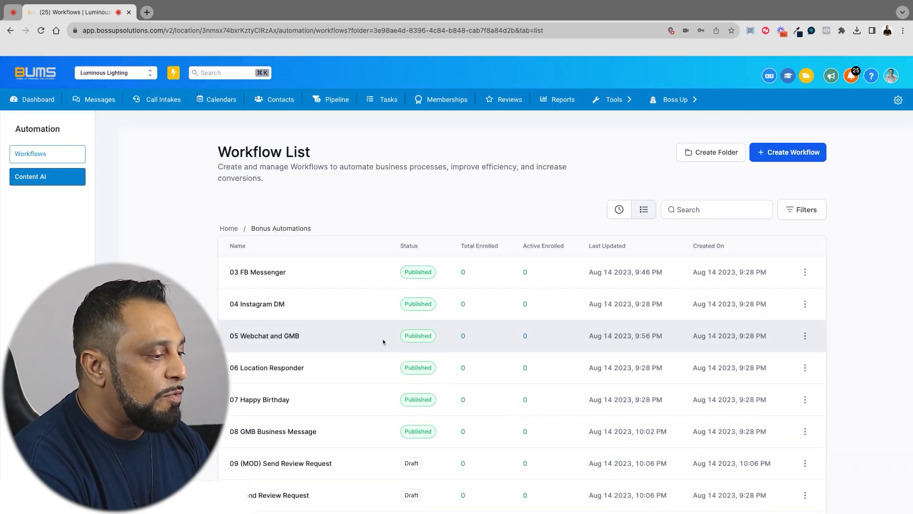
Open the 11 Long Term Nurture/Reactivation (roofing) workflow and review the Wait 10 Days and Things Change actions without saving changes
{"action": "scroll", "coordinate": [383, 342], "scroll_direction": "down", "scroll_amount": 4}
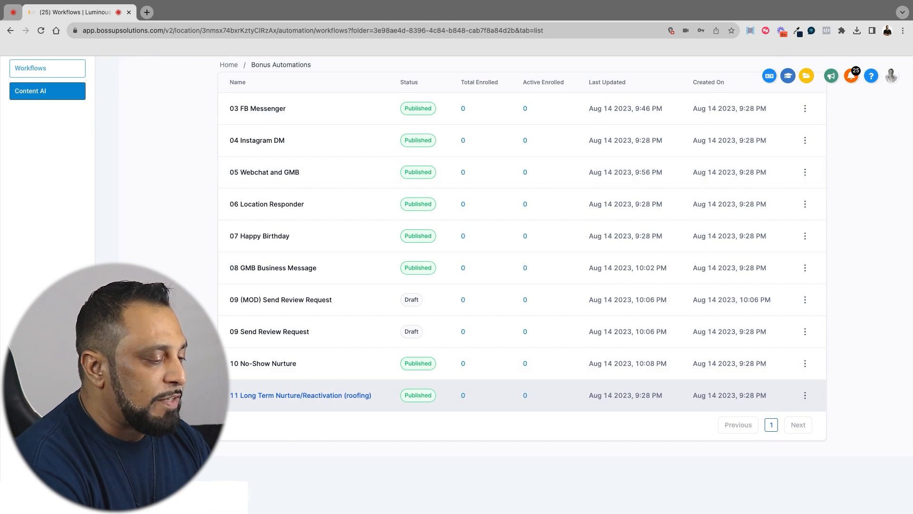
{"action": "left_click", "coordinate": [324, 395]}
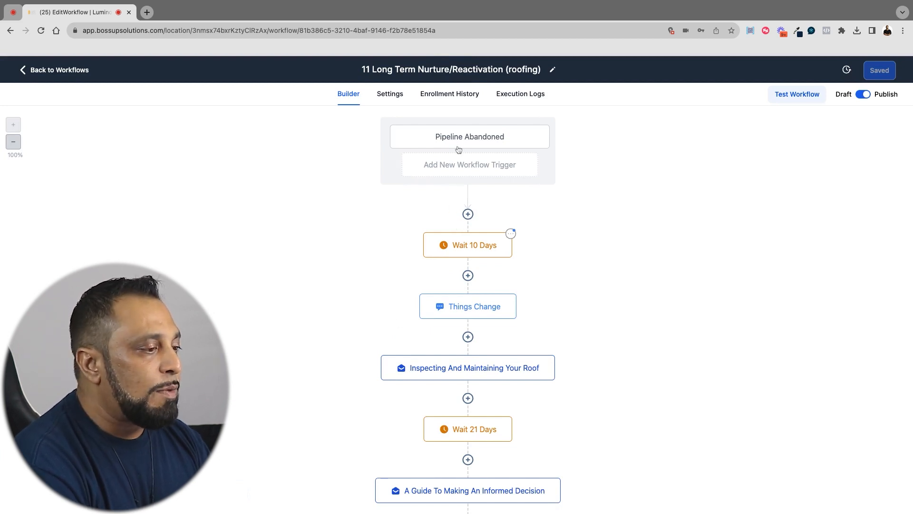
{"action": "scroll", "coordinate": [467, 284], "scroll_direction": "down", "scroll_amount": 2}
{"action": "left_click", "coordinate": [468, 187]}
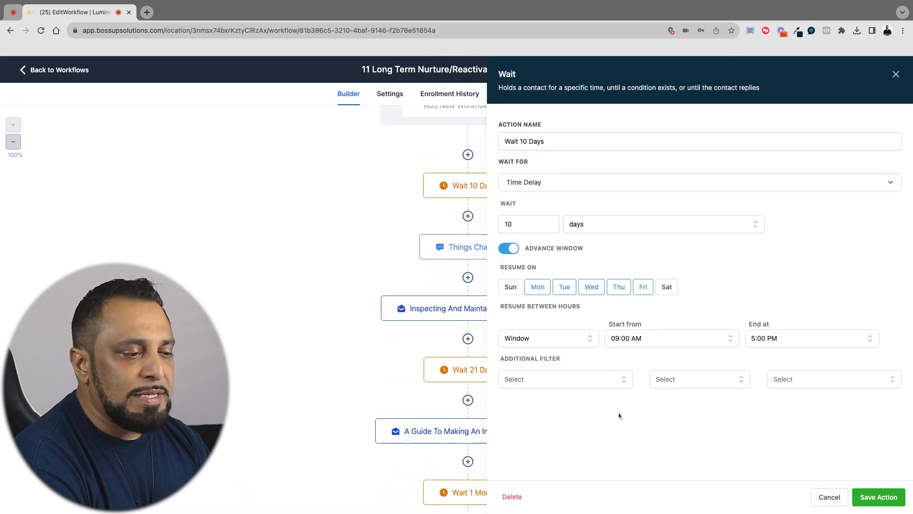
{"action": "left_click", "coordinate": [829, 497]}
{"action": "left_click", "coordinate": [477, 252]}
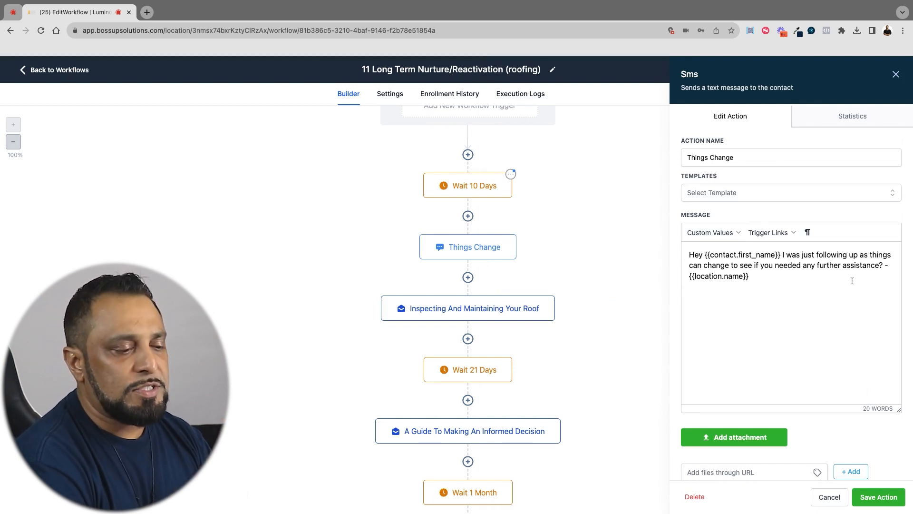
{"action": "left_click", "coordinate": [830, 496]}
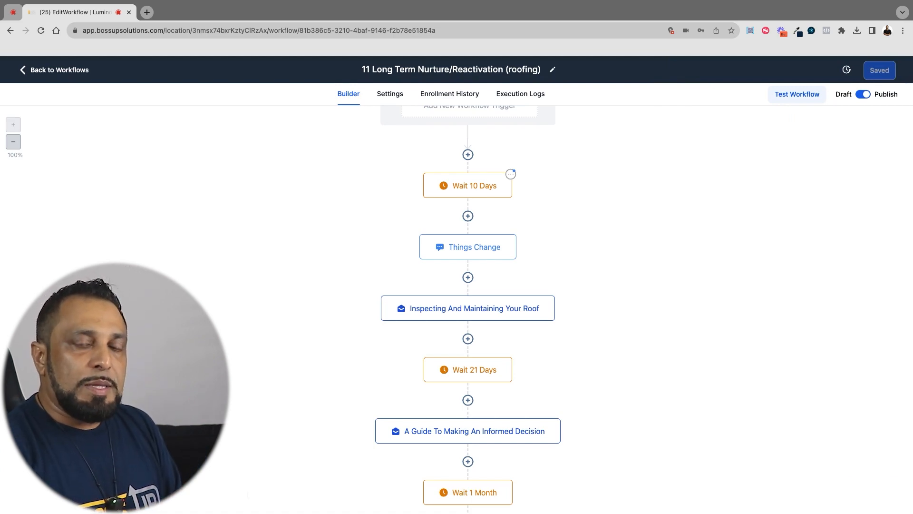
Review the Inspecting and Maintaining Your Roof and Join Our Roofing Sales Team emails, closing both without changes
{"action": "left_click", "coordinate": [501, 309]}
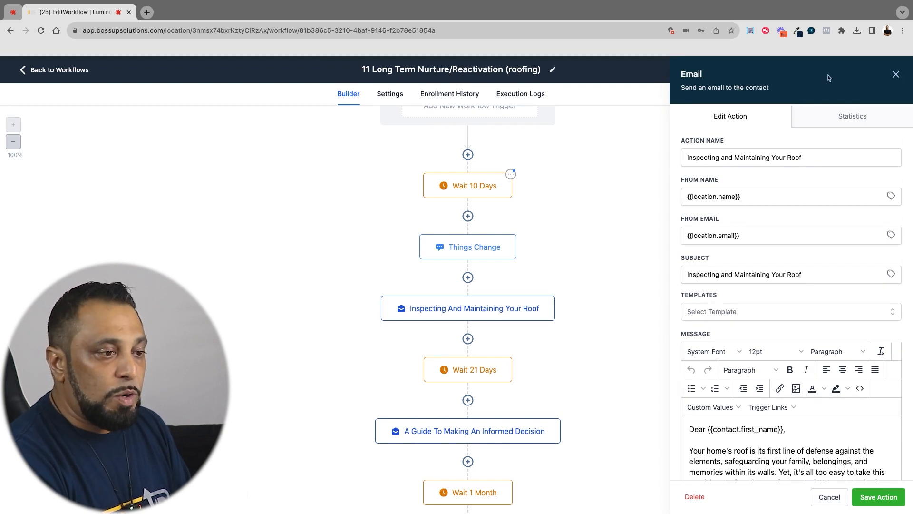
{"action": "left_click", "coordinate": [896, 75]}
{"action": "scroll", "coordinate": [539, 347], "scroll_direction": "down", "scroll_amount": 10}
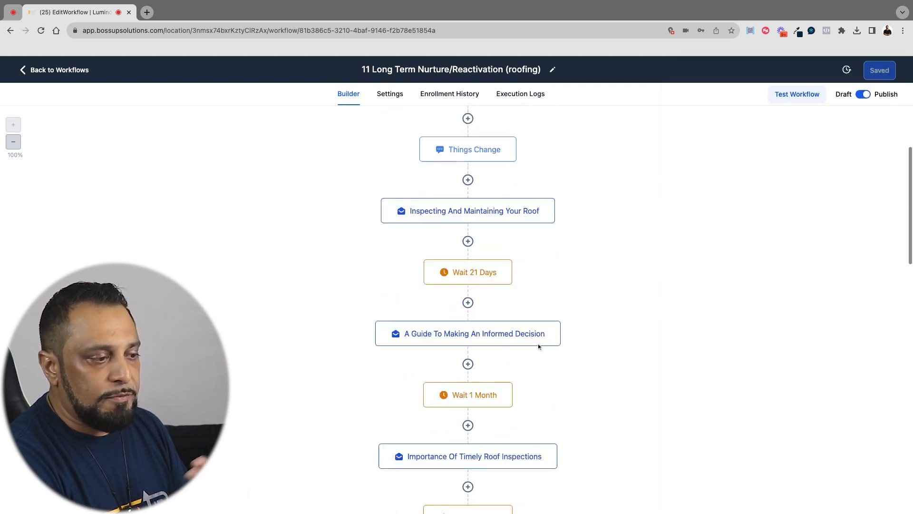
{"action": "scroll", "coordinate": [539, 347], "scroll_direction": "down", "scroll_amount": 10}
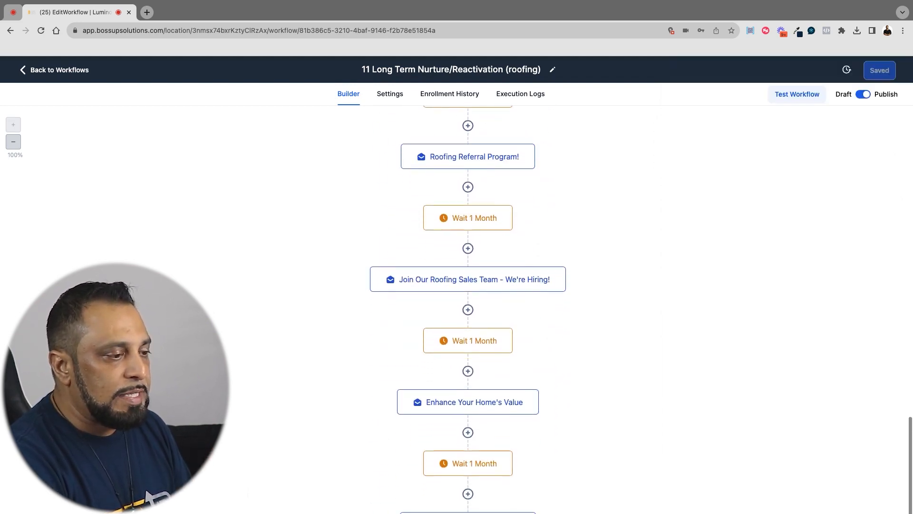
{"action": "left_click", "coordinate": [515, 288]}
{"action": "scroll", "coordinate": [759, 362], "scroll_direction": "down", "scroll_amount": 3}
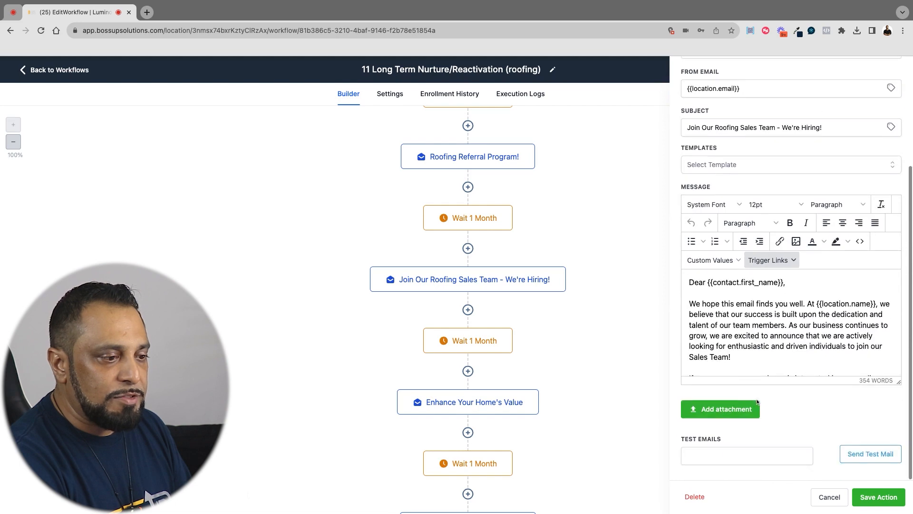
{"action": "scroll", "coordinate": [759, 339], "scroll_direction": "down", "scroll_amount": 3}
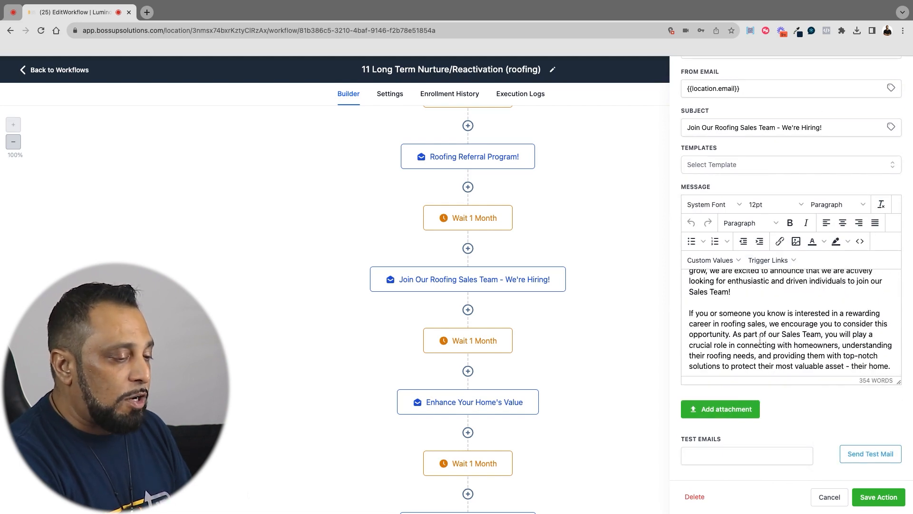
{"action": "scroll", "coordinate": [789, 323], "scroll_direction": "down", "scroll_amount": 5}
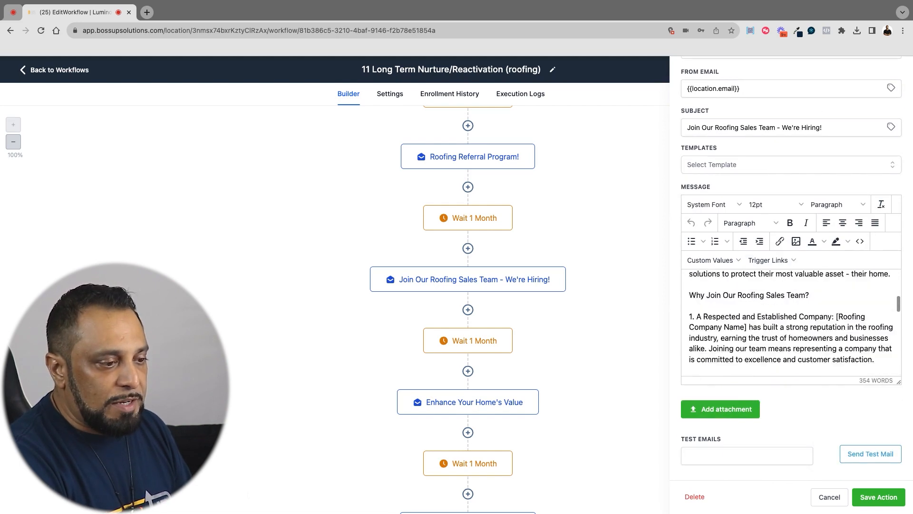
{"action": "left_click", "coordinate": [823, 502]}
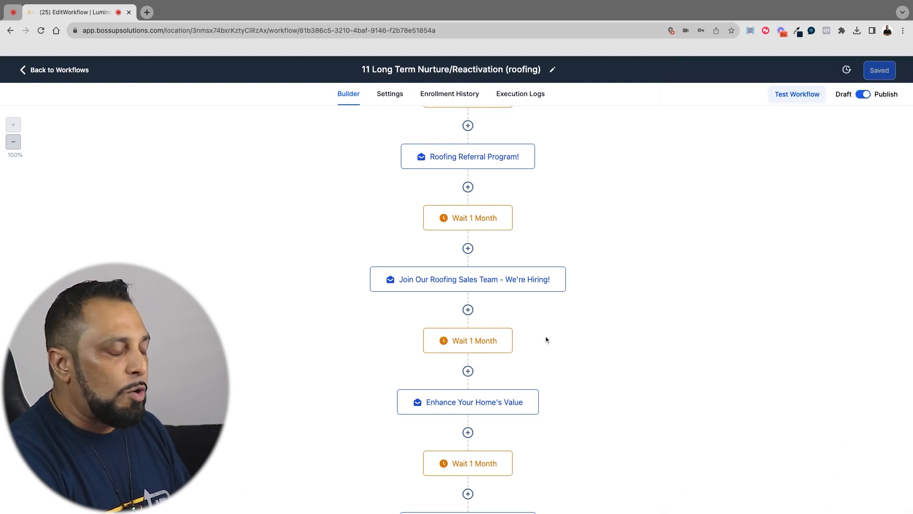
Switch the 11 Long Term Nurture/Reactivation (roofing) workflow from Publish to Draft, save it, and return to the workflow list
{"action": "scroll", "coordinate": [546, 339], "scroll_direction": "down", "scroll_amount": 10}
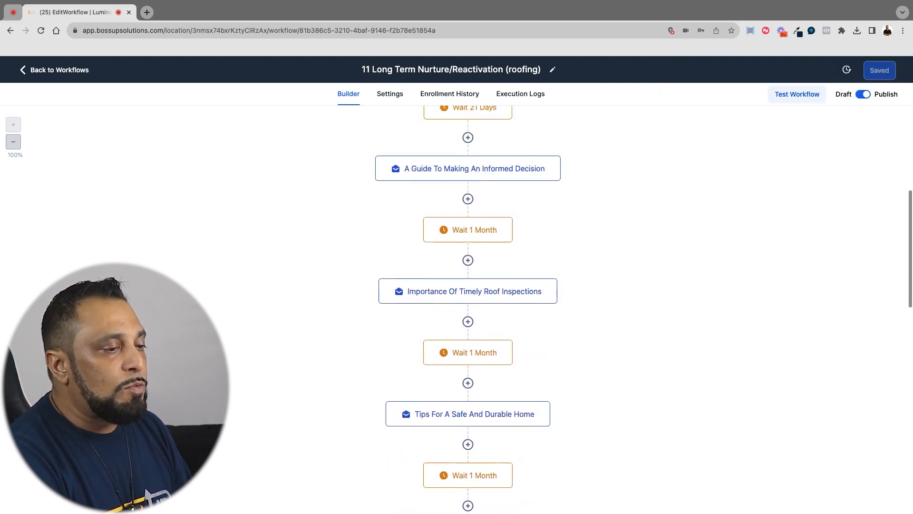
{"action": "scroll", "coordinate": [468, 309], "scroll_direction": "up", "scroll_amount": 10}
{"action": "left_click", "coordinate": [863, 94]}
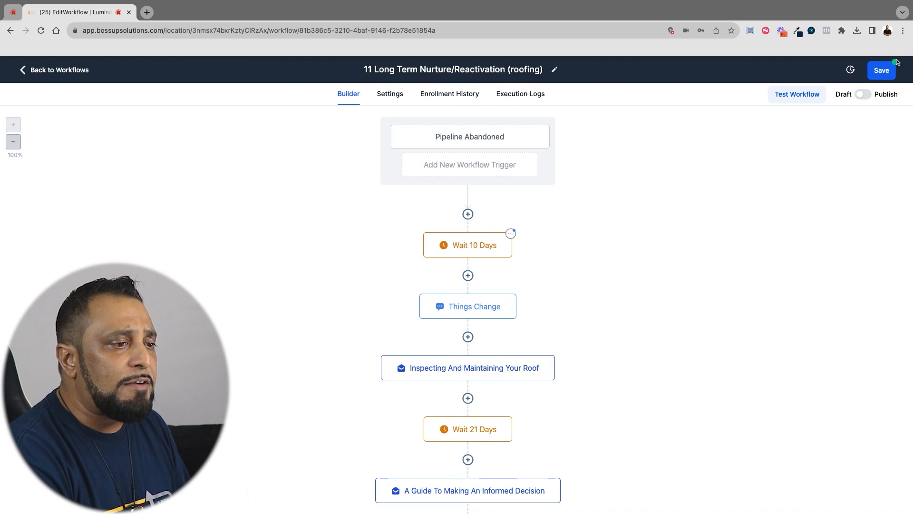
{"action": "left_click", "coordinate": [882, 72]}
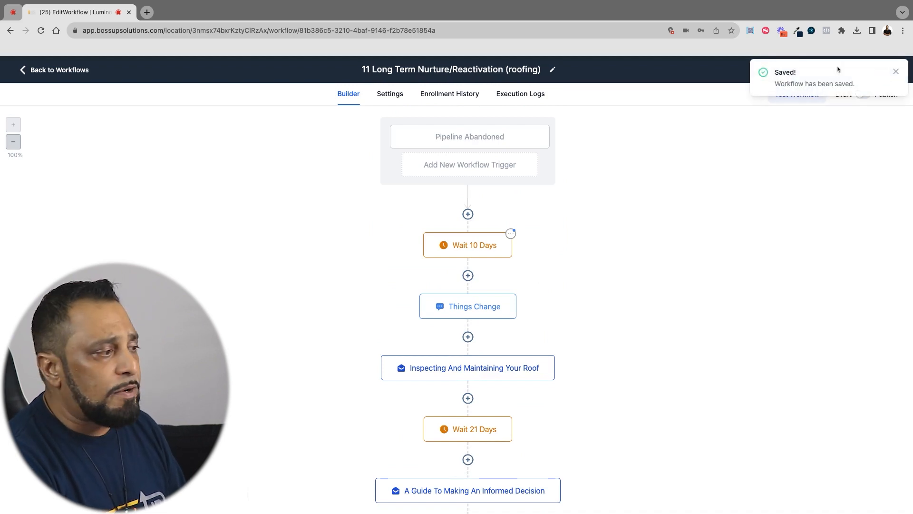
{"action": "left_click", "coordinate": [75, 69]}
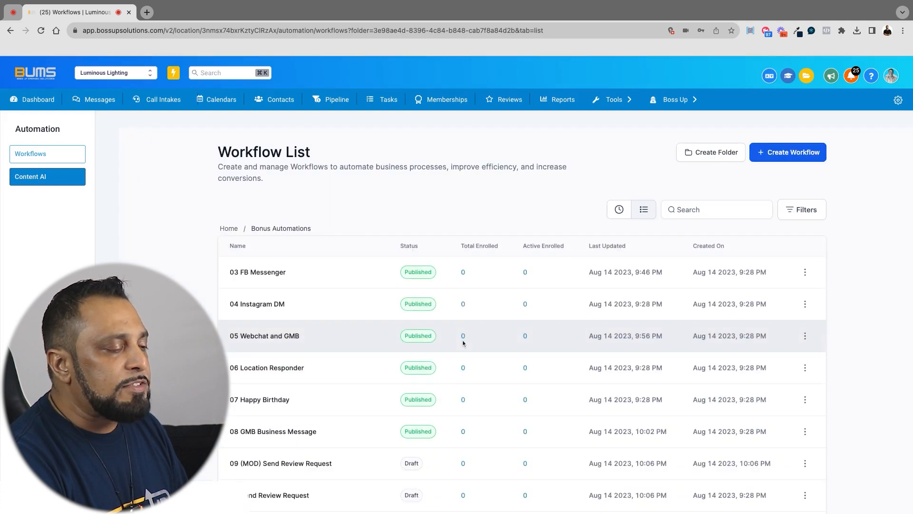
{"action": "scroll", "coordinate": [464, 343], "scroll_direction": "down", "scroll_amount": 3}
{"action": "scroll", "coordinate": [523, 264], "scroll_direction": "down", "scroll_amount": 3}
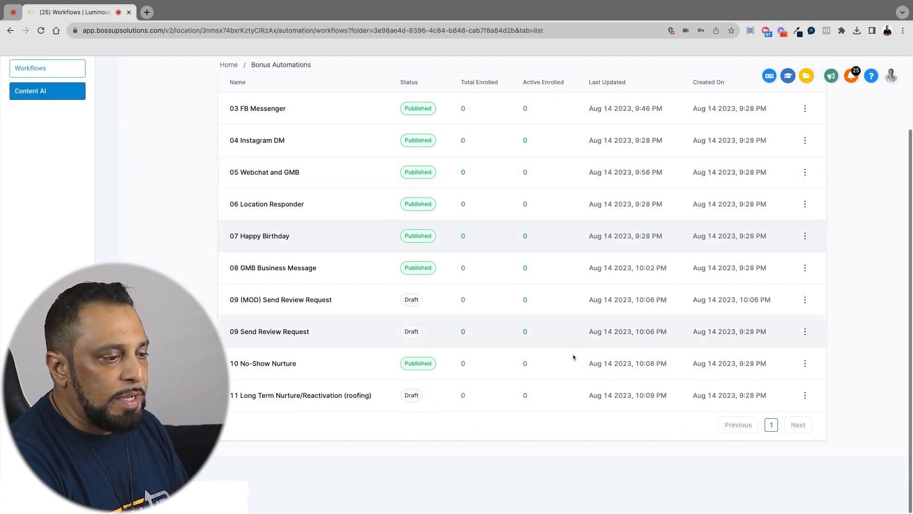
Duplicate the 11 Long Term Nurture/Reactivation (roofing) workflow, naming the copy "11 Long Term Nurture/Reactivation LIGHTIING"
{"action": "left_click", "coordinate": [805, 396]}
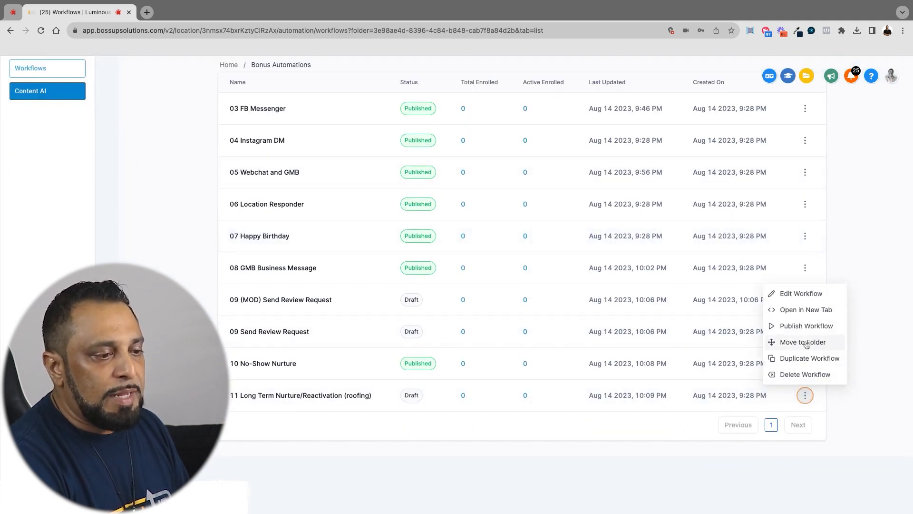
{"action": "left_click", "coordinate": [797, 361]}
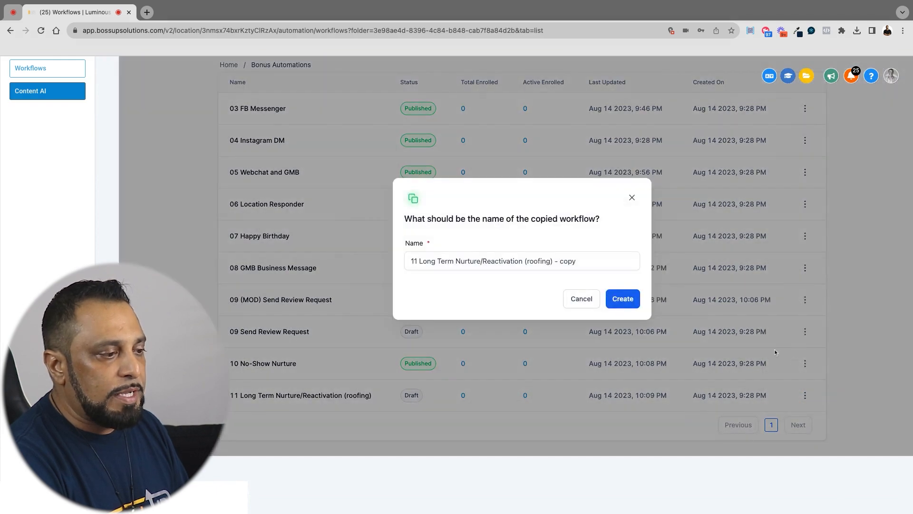
{"action": "left_click", "coordinate": [481, 262]}
{"action": "left_click_drag", "start_coordinate": [524, 262], "coordinate": [602, 262]}
{"action": "key", "text": "BackSpace"}
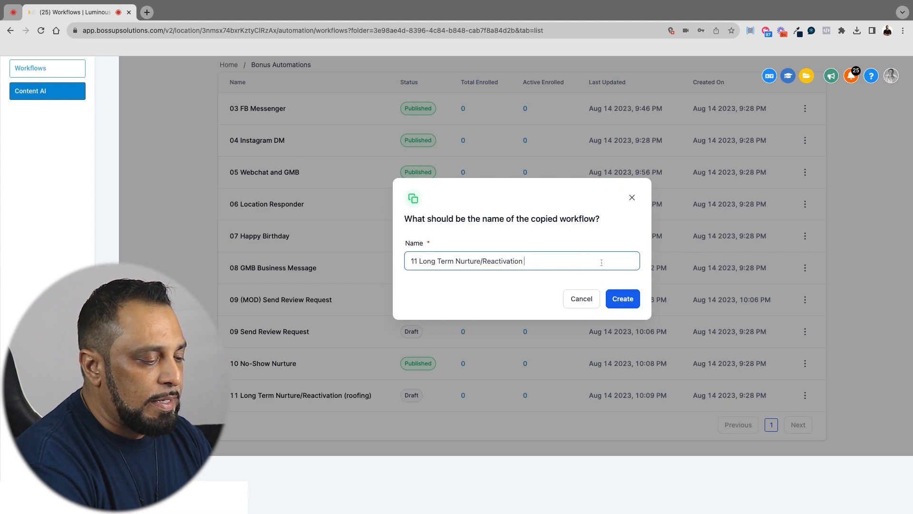
{"action": "type", "text": "LIGHTIING"}
{"action": "left_click", "coordinate": [630, 306]}
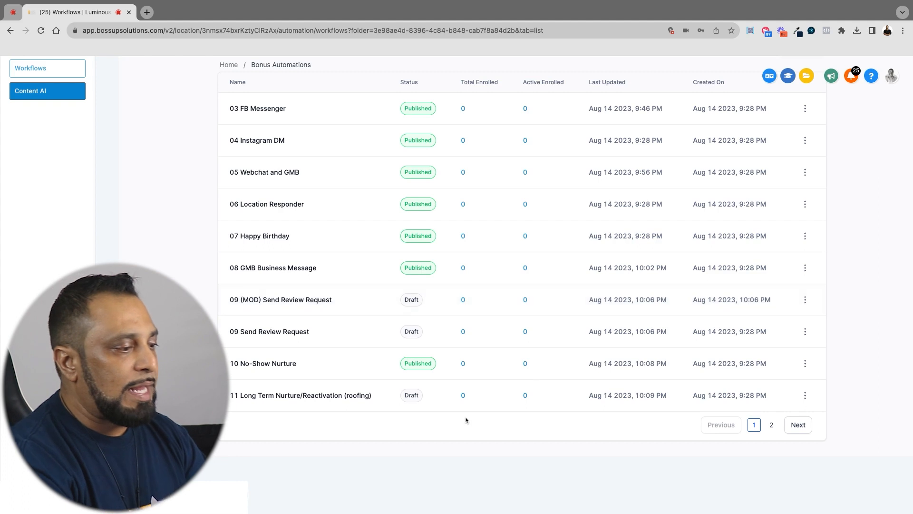
{"action": "left_click", "coordinate": [330, 397]}
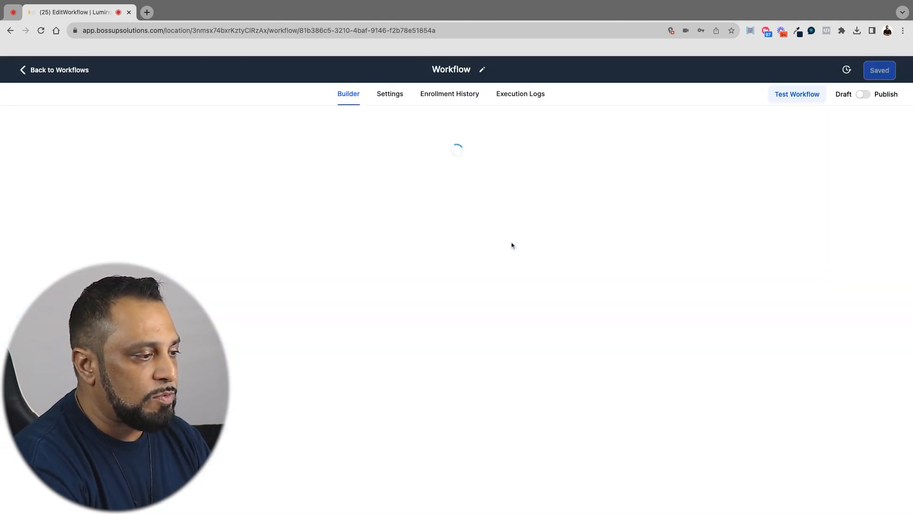
{"action": "scroll", "coordinate": [516, 204], "scroll_direction": "down", "scroll_amount": 1}
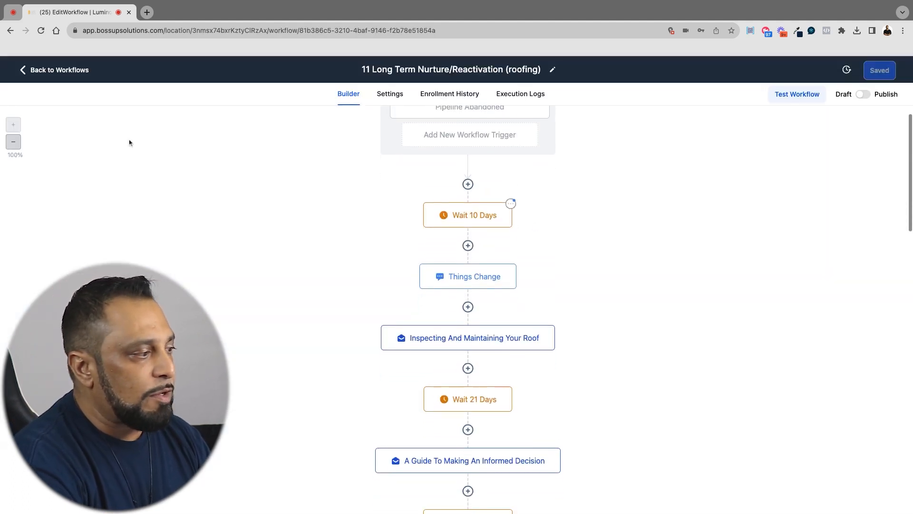
{"action": "left_click", "coordinate": [67, 72]}
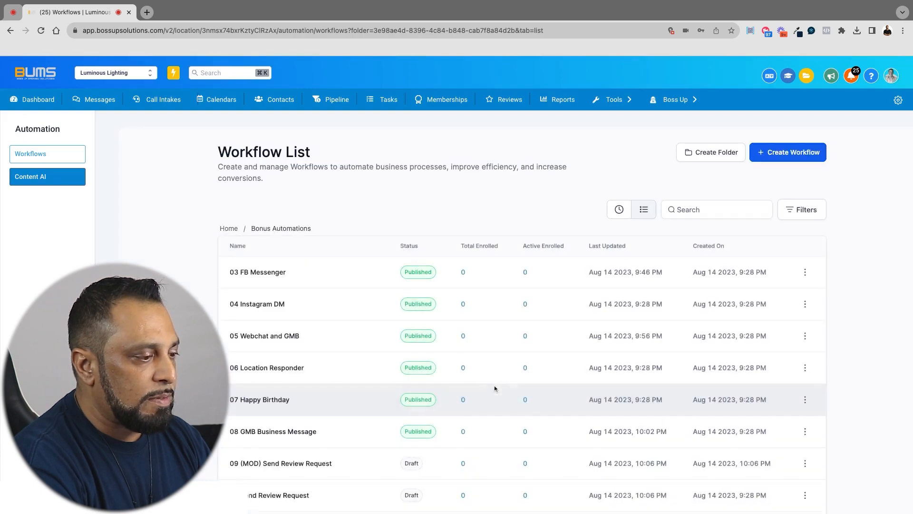
Open the 11 Long Term Nurture/Reactivation LIGHTIING workflow from the second page of the Bonus Automations folder
{"action": "scroll", "coordinate": [495, 387], "scroll_direction": "down", "scroll_amount": 2}
{"action": "scroll", "coordinate": [594, 486], "scroll_direction": "down", "scroll_amount": 2}
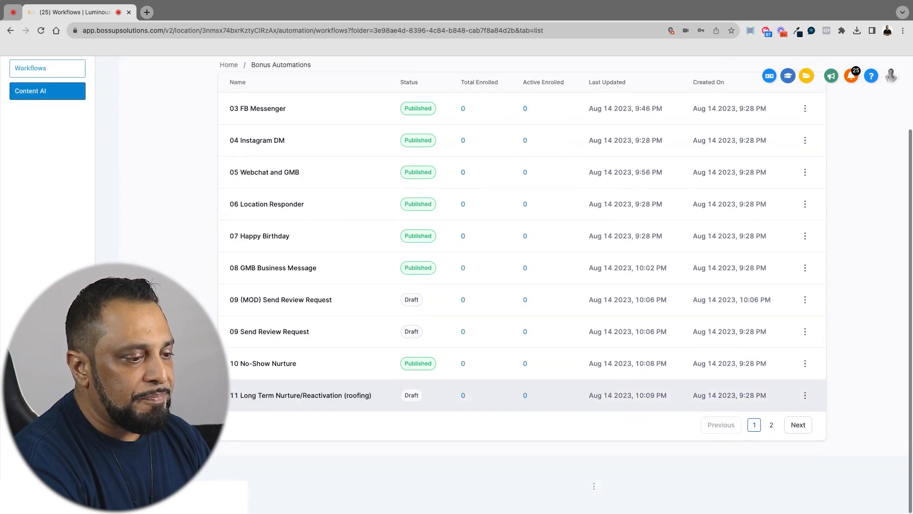
{"action": "left_click", "coordinate": [770, 427]}
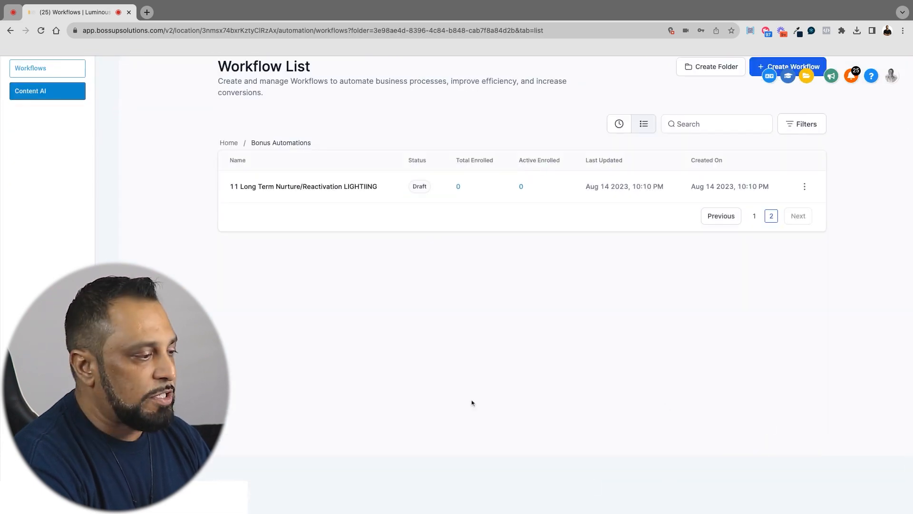
{"action": "left_click", "coordinate": [328, 186]}
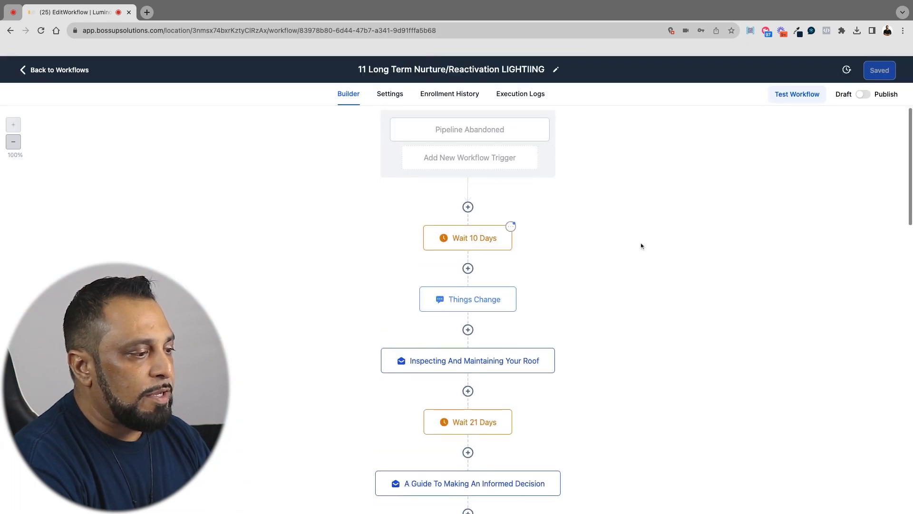
Try to reword the opening of the Inspecting And Maintaining Your Roof email after "Your home's", discard the edit, and return to the workflow list
{"action": "left_click", "coordinate": [476, 360]}
{"action": "scroll", "coordinate": [712, 330], "scroll_direction": "down", "scroll_amount": 3}
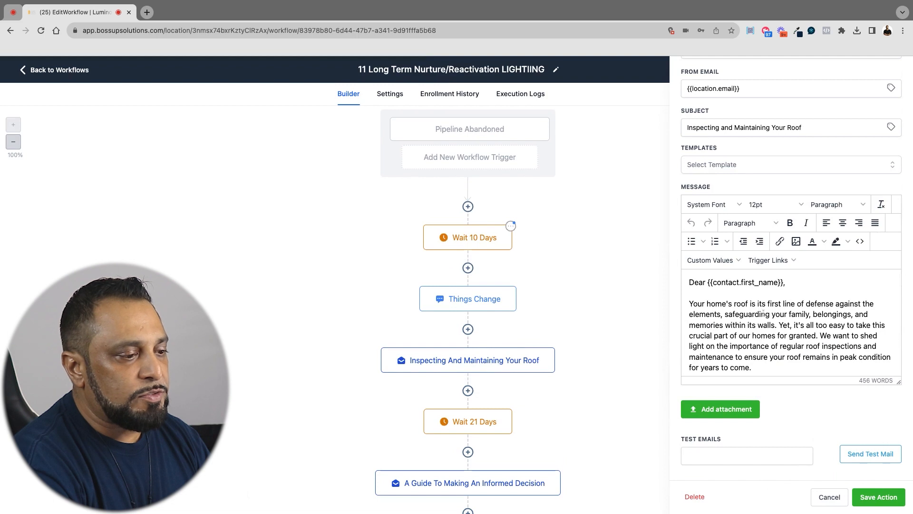
{"action": "left_click", "coordinate": [735, 304]}
{"action": "key", "text": "Return"}
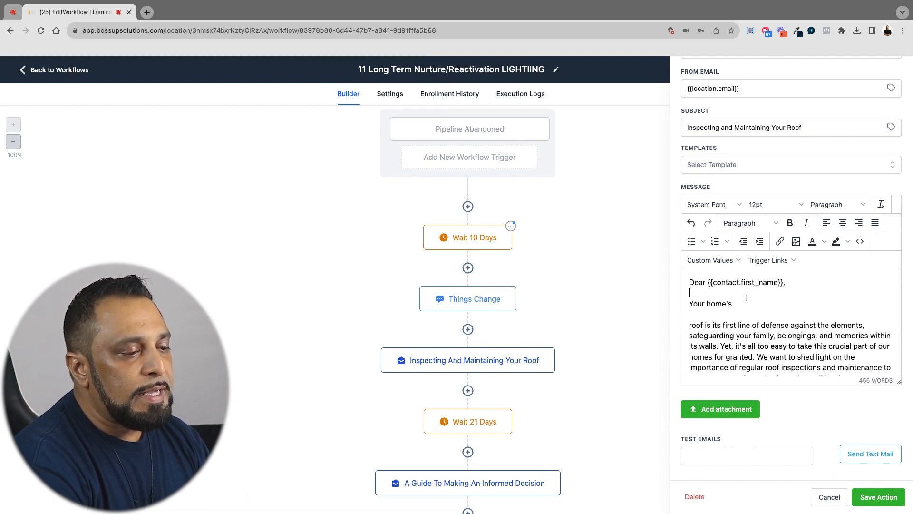
{"action": "type", "text": "SE"}
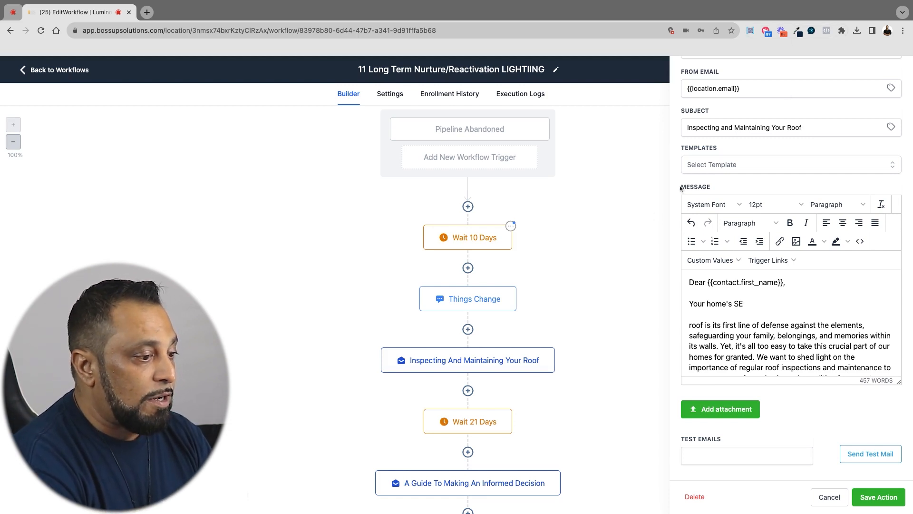
{"action": "left_click", "coordinate": [830, 497]}
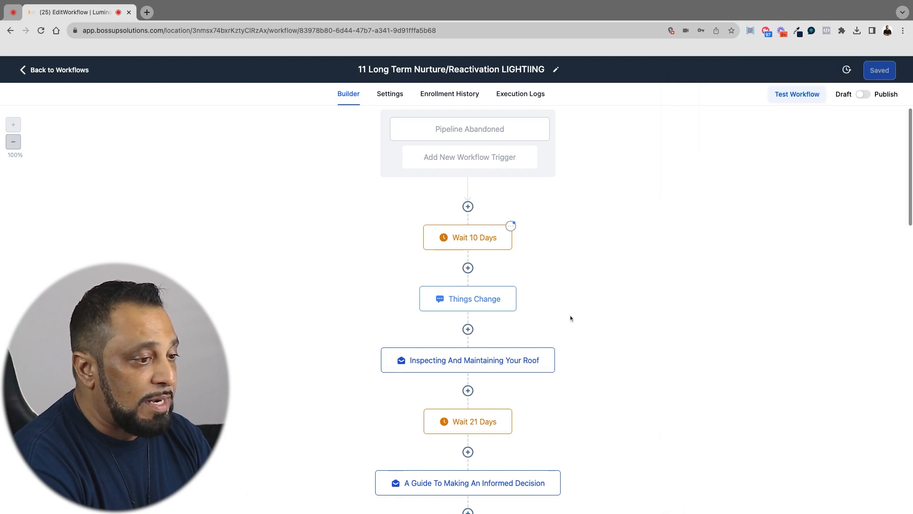
{"action": "left_click", "coordinate": [67, 71]}
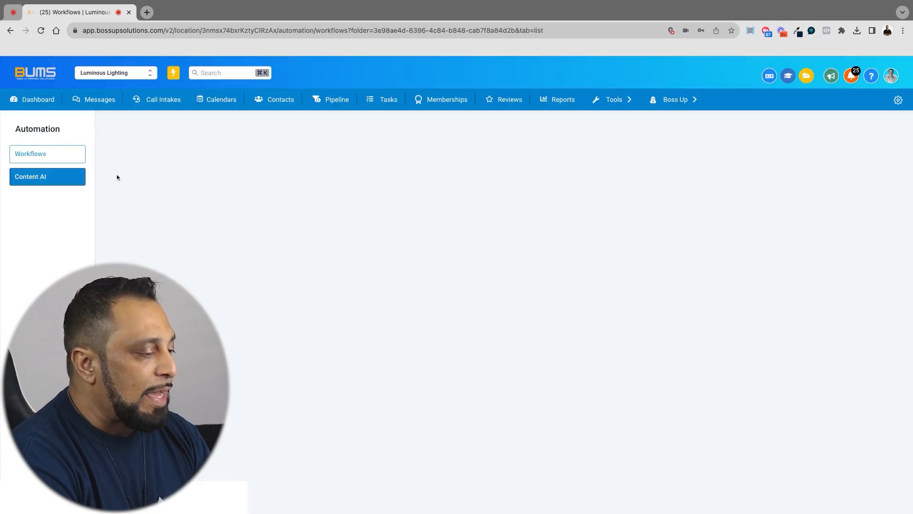